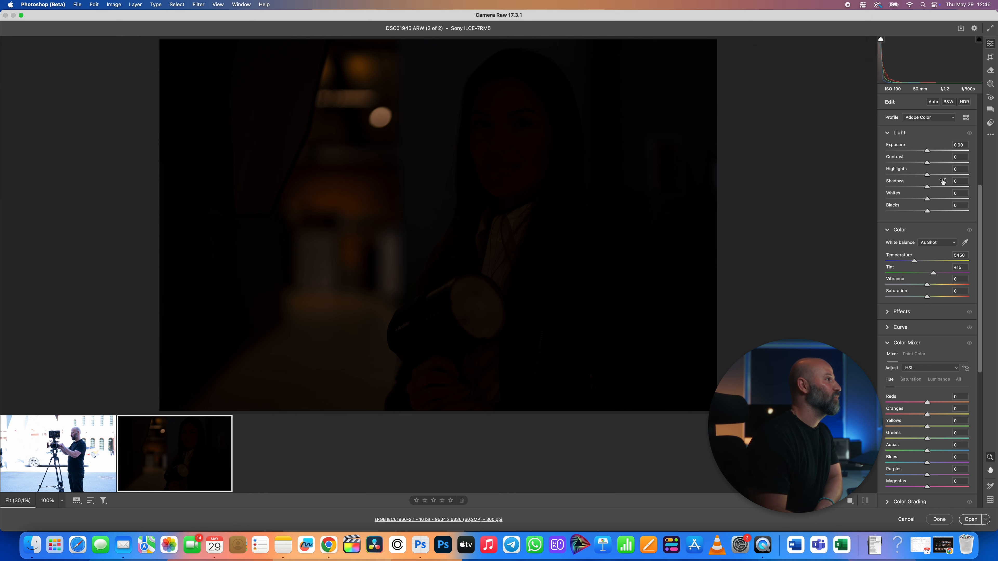
Step: Brighten the underexposed portrait DSC01945.ARW with exposure +4.55, inspect its noise up close, and set the temperature to 4550
{"action": "left_click_drag", "start_coordinate": [928, 154], "coordinate": [967, 154]}
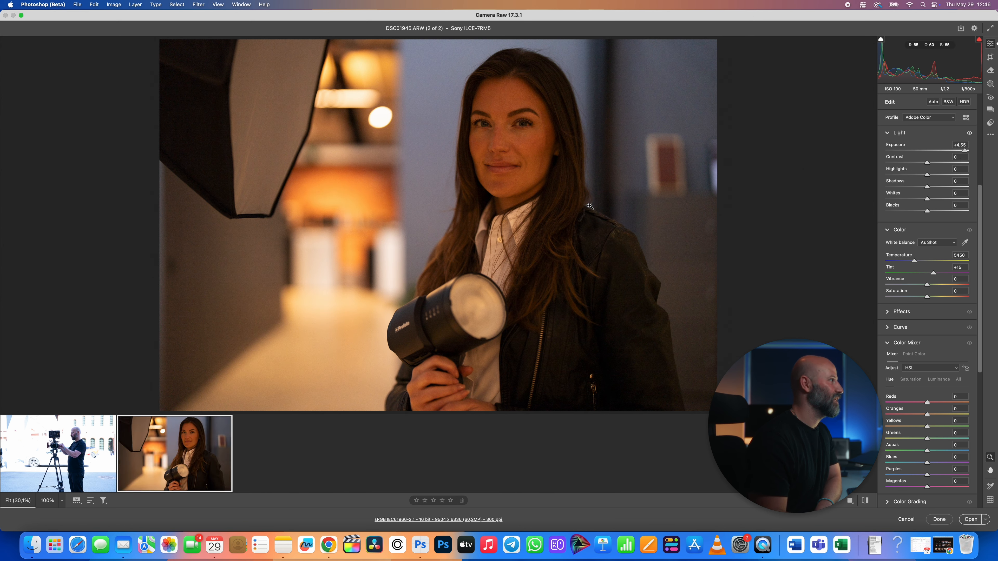
{"action": "left_click", "coordinate": [660, 99]}
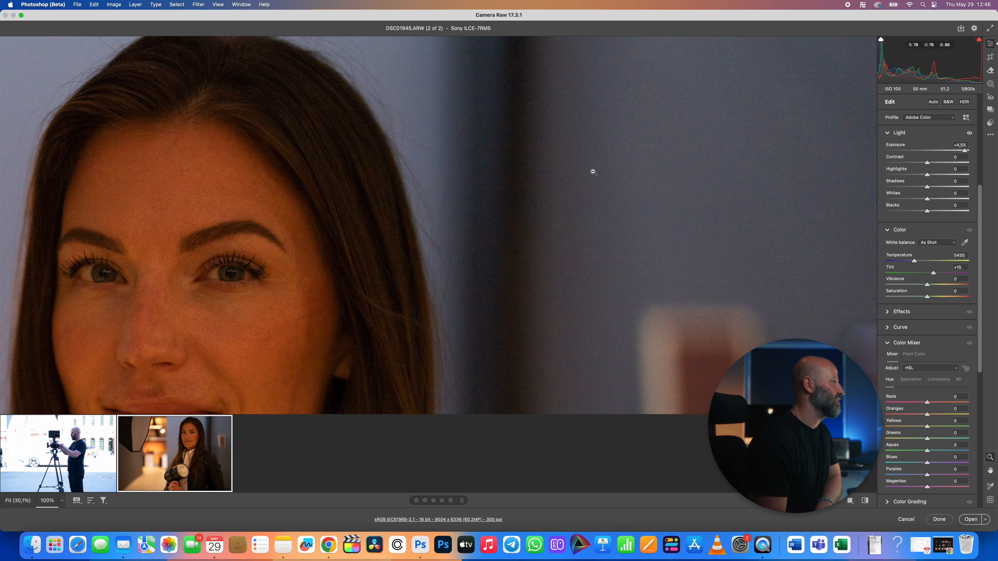
{"action": "left_click", "coordinate": [599, 184]}
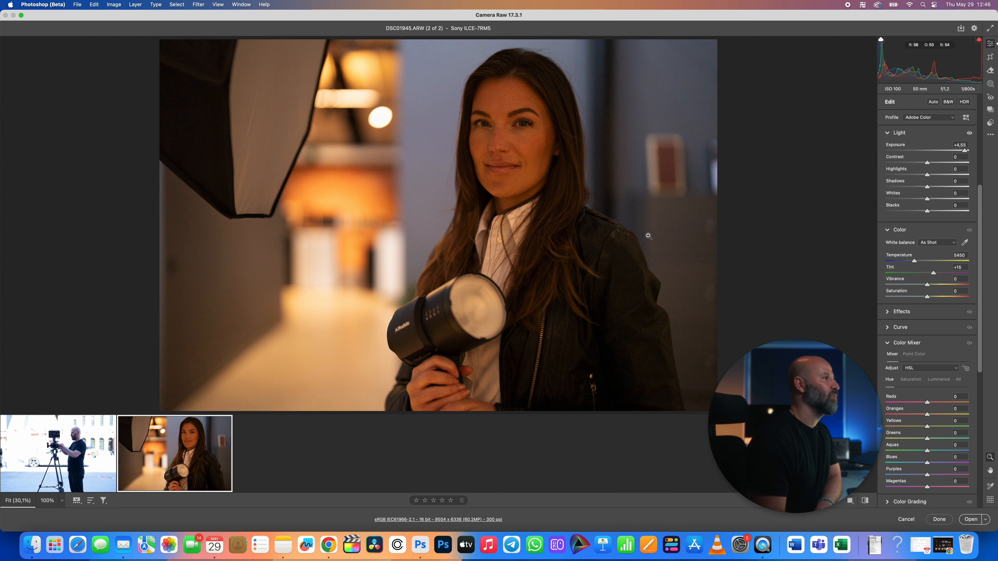
{"action": "left_click_drag", "start_coordinate": [913, 262], "coordinate": [908, 263]}
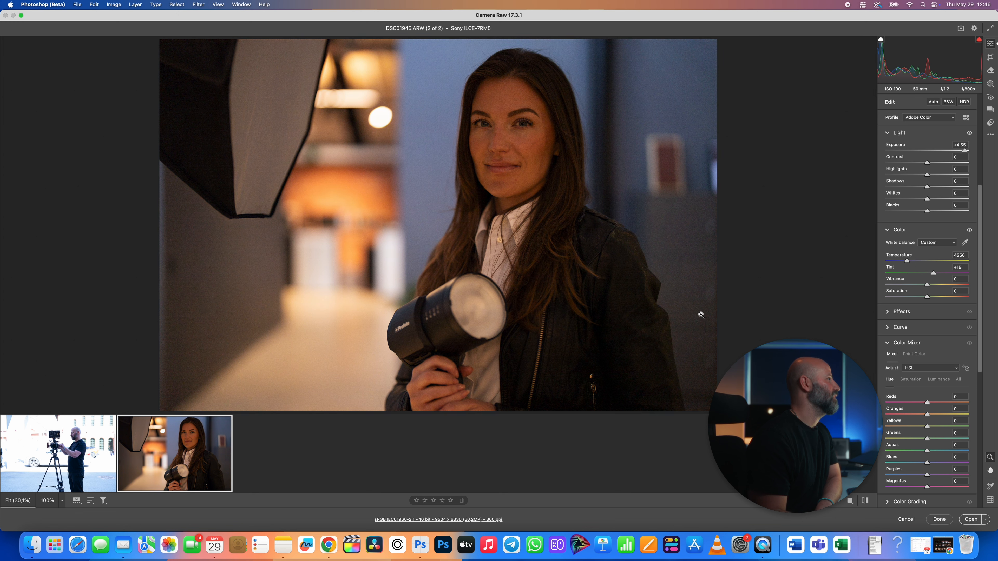
{"action": "left_click", "coordinate": [866, 500]}
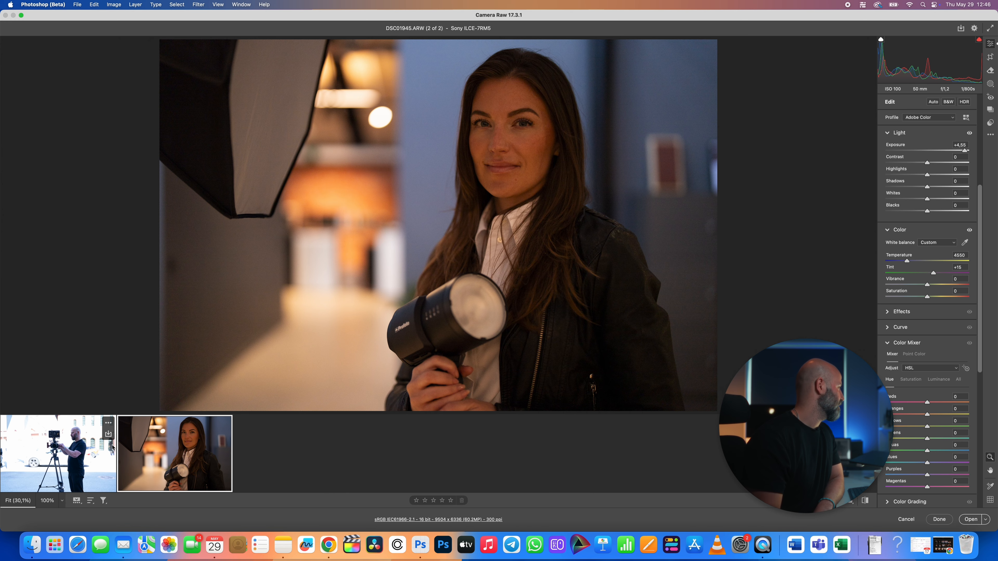
Step: Switch to the overexposed photo DSC01870.ARW and create a Background mask on it
{"action": "left_click", "coordinate": [112, 447]}
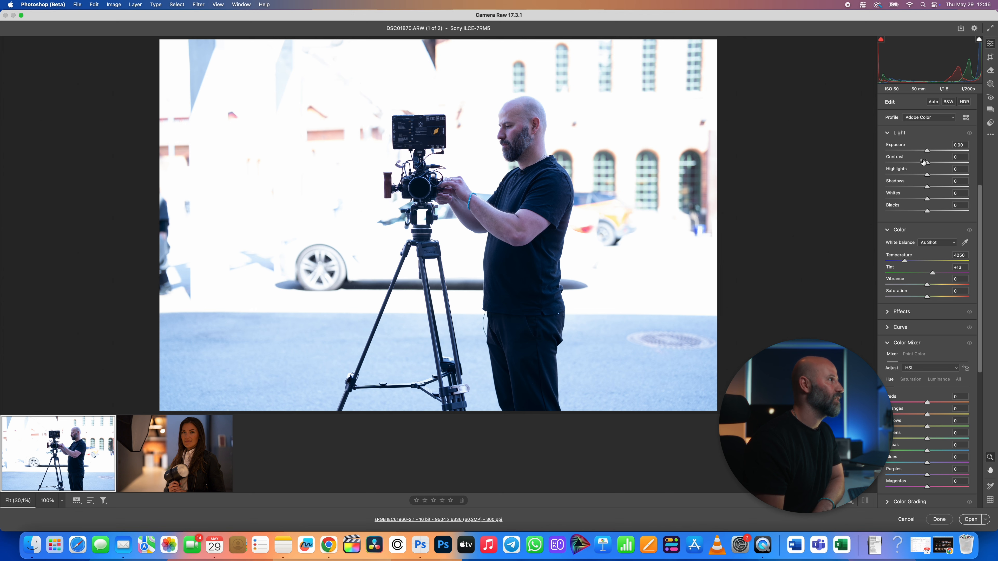
{"action": "mouse_move", "coordinate": [929, 153]}
{"action": "left_mouse_down"}
{"action": "mouse_move", "coordinate": [914, 156]}
{"action": "mouse_move", "coordinate": [929, 156]}
{"action": "left_mouse_up"}
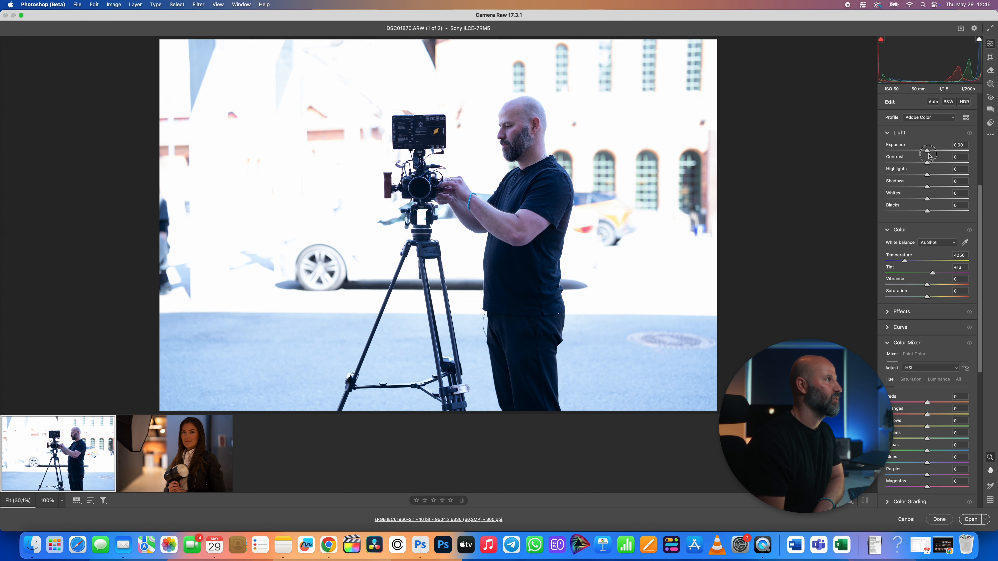
{"action": "left_click", "coordinate": [991, 84]}
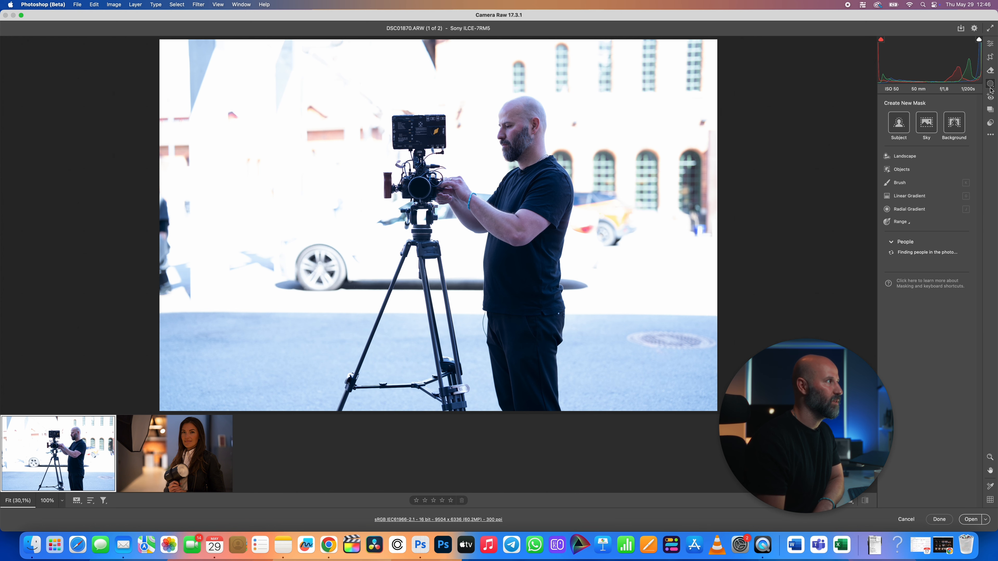
{"action": "left_click", "coordinate": [955, 124]}
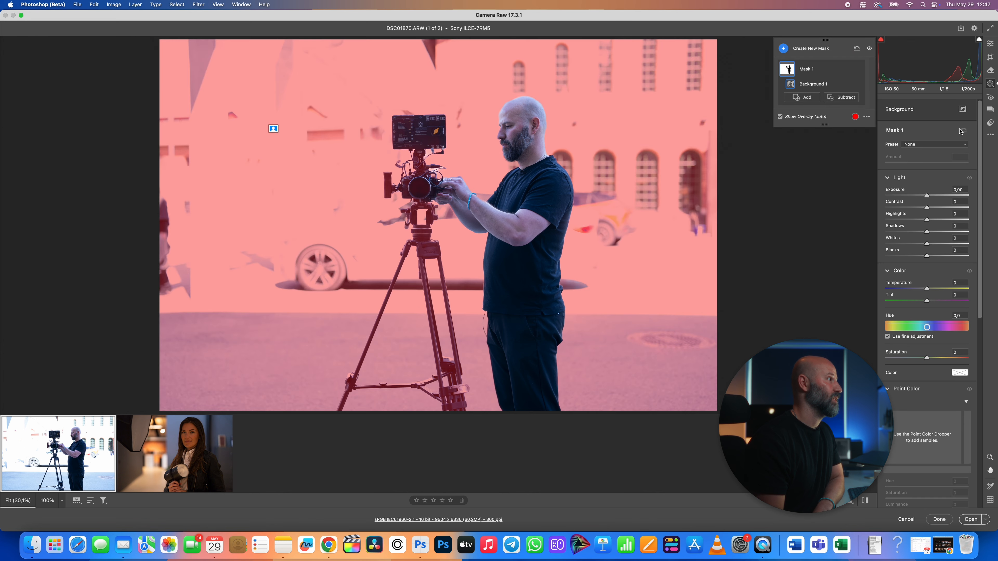
Step: Try lowering the background mask's exposure to -2.65, reset it to 0, and return to the general edit settings
{"action": "left_click_drag", "start_coordinate": [926, 196], "coordinate": [899, 200]}
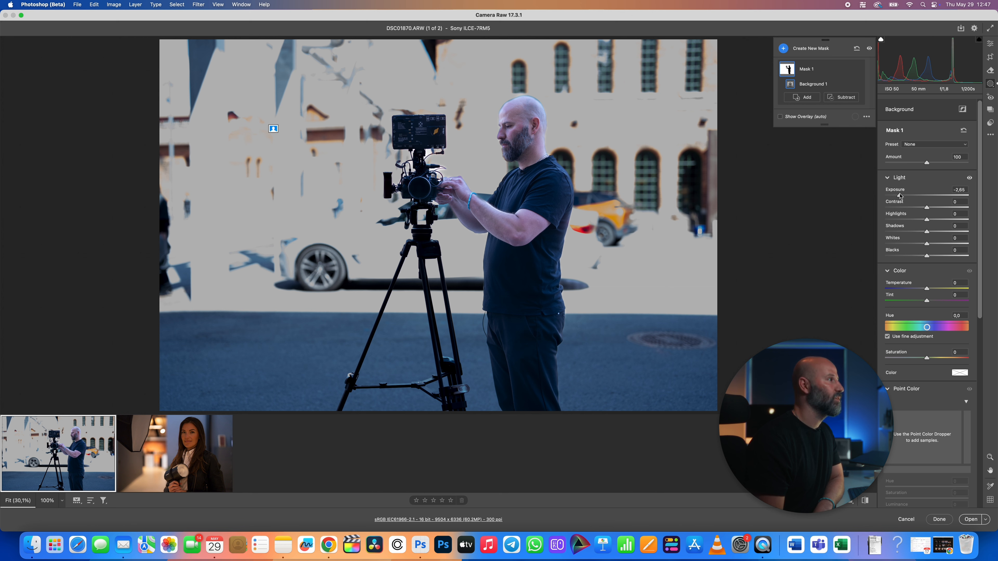
{"action": "left_click_drag", "start_coordinate": [900, 198], "coordinate": [926, 196]}
{"action": "key", "text": "y"}
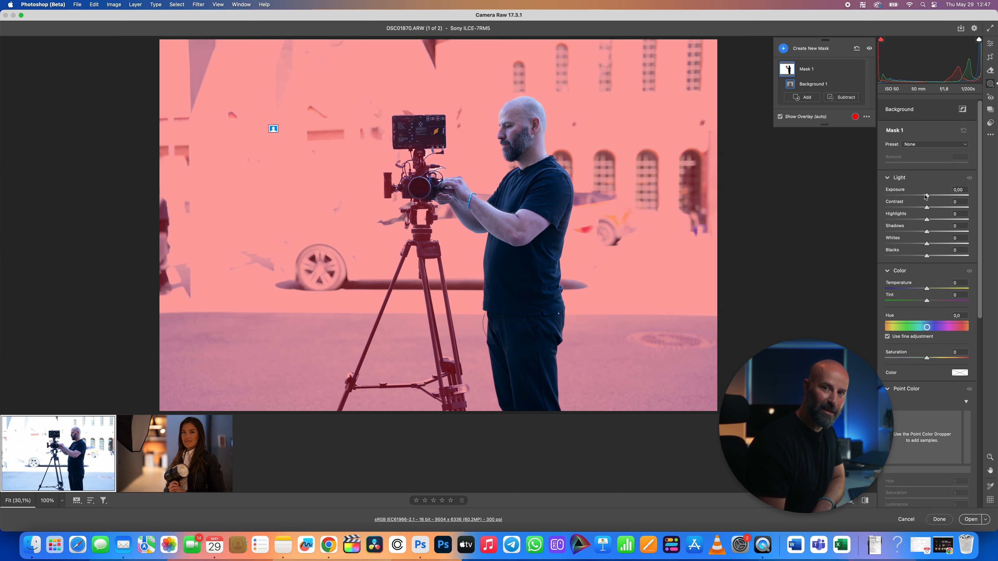
{"action": "left_click", "coordinate": [991, 43]}
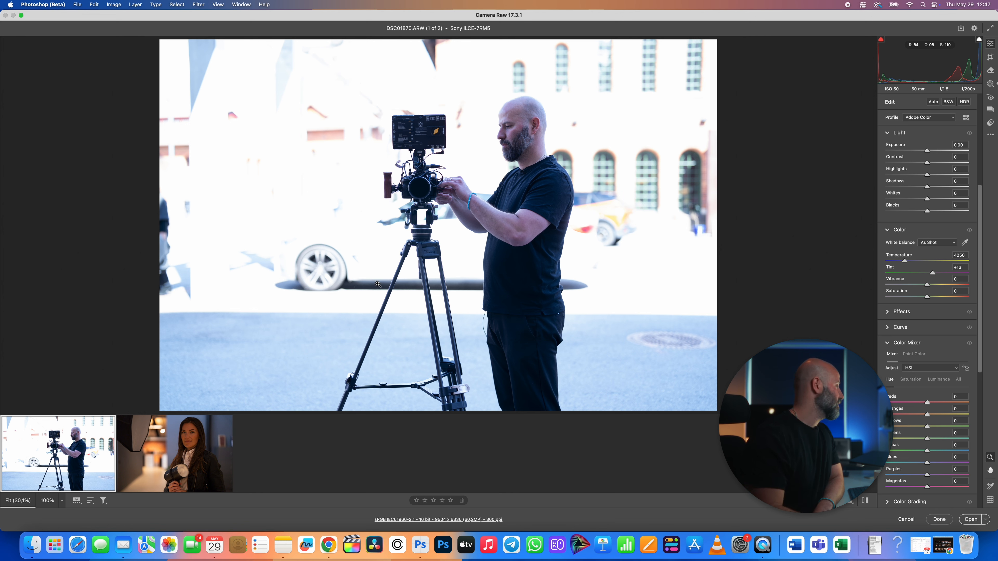
Step: Select only the portrait DSC01945.ARW and open it from Camera Raw in Photoshop
{"action": "key", "text": "super+a"}
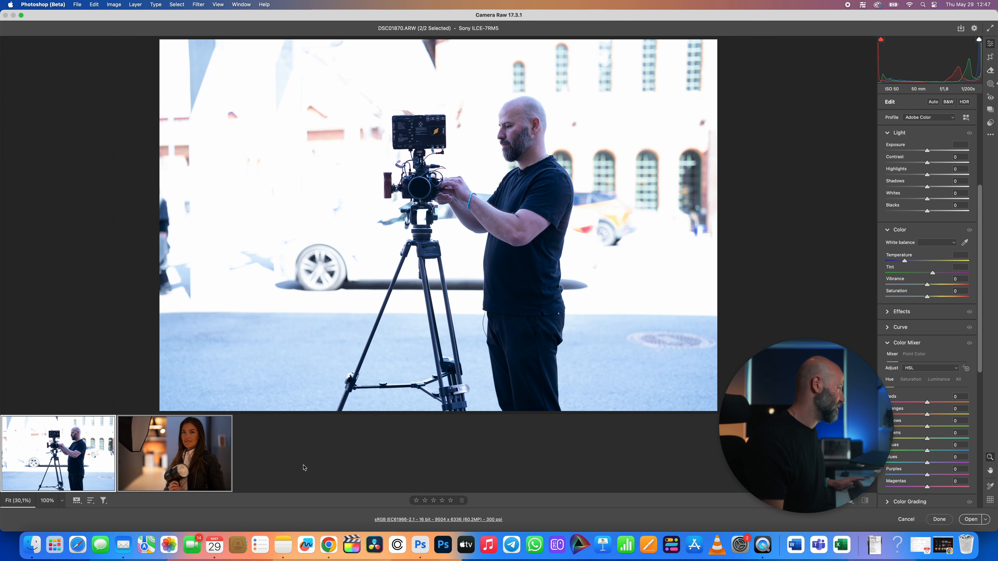
{"action": "left_click", "coordinate": [204, 469]}
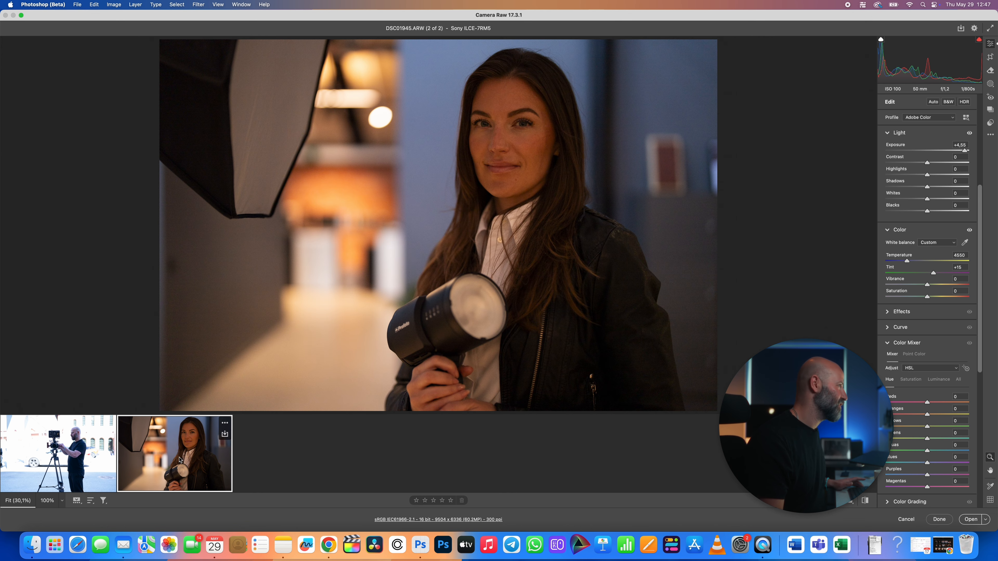
{"action": "left_click", "coordinate": [969, 520]}
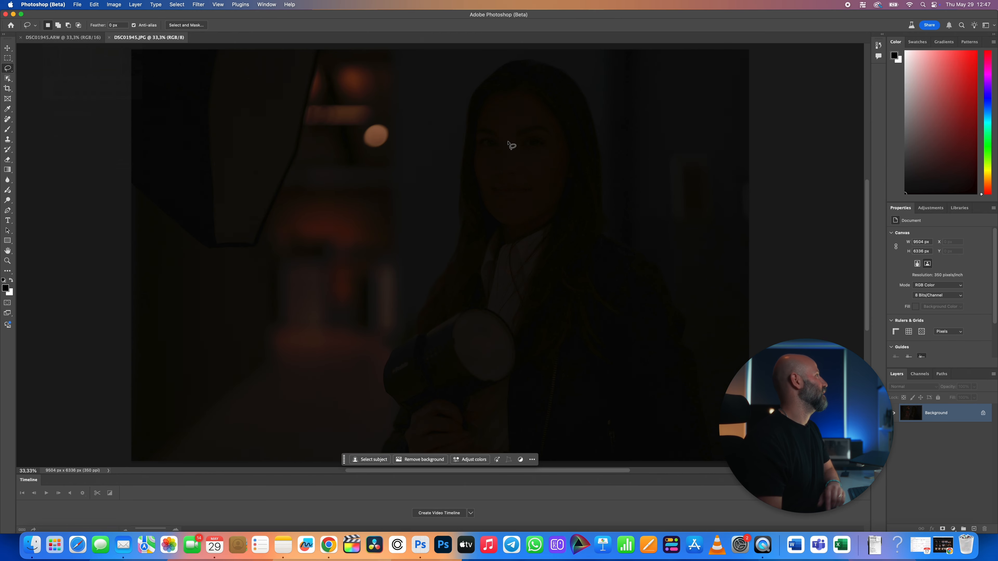
Step: Compare the brightened DSC01945.ARW document with the dark DSC01945.JPG version
{"action": "left_click", "coordinate": [79, 37]}
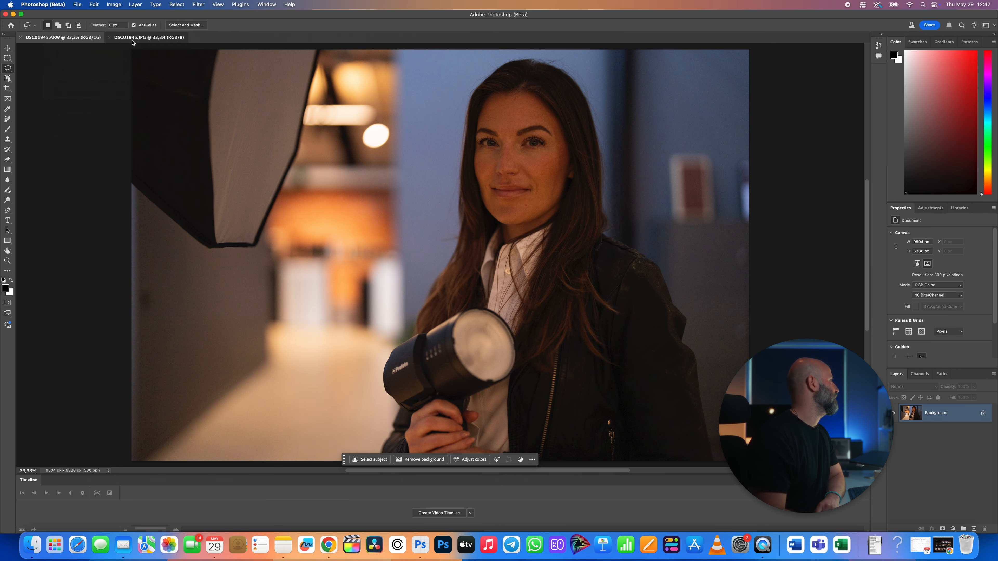
{"action": "left_click", "coordinate": [146, 38]}
{"action": "left_click", "coordinate": [63, 38]}
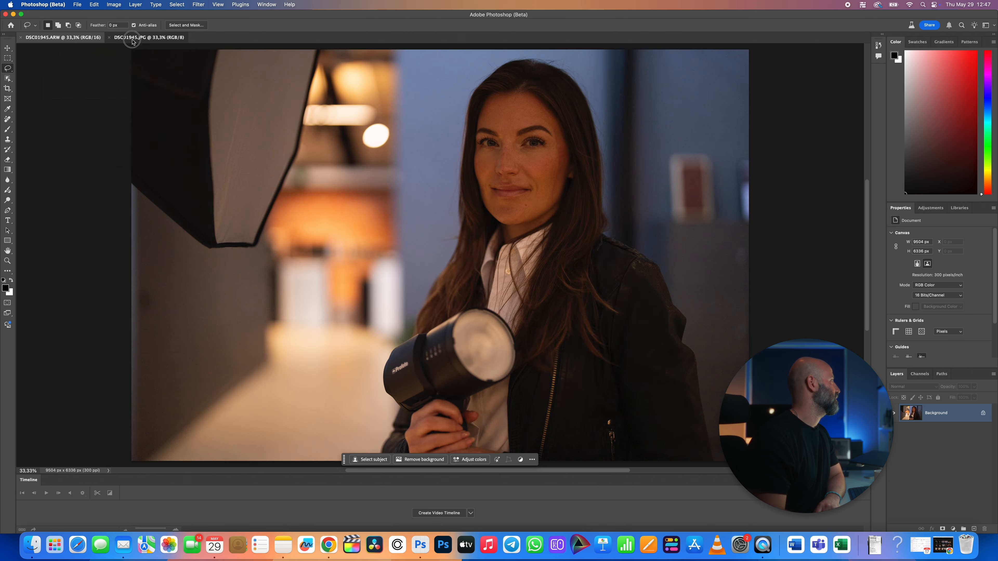
Step: Apply the Camera Raw Filter to DSC01945.JPG with exposure +4.85 and temperature -19, checking the noise up close
{"action": "left_click", "coordinate": [165, 38]}
{"action": "left_click", "coordinate": [198, 5]}
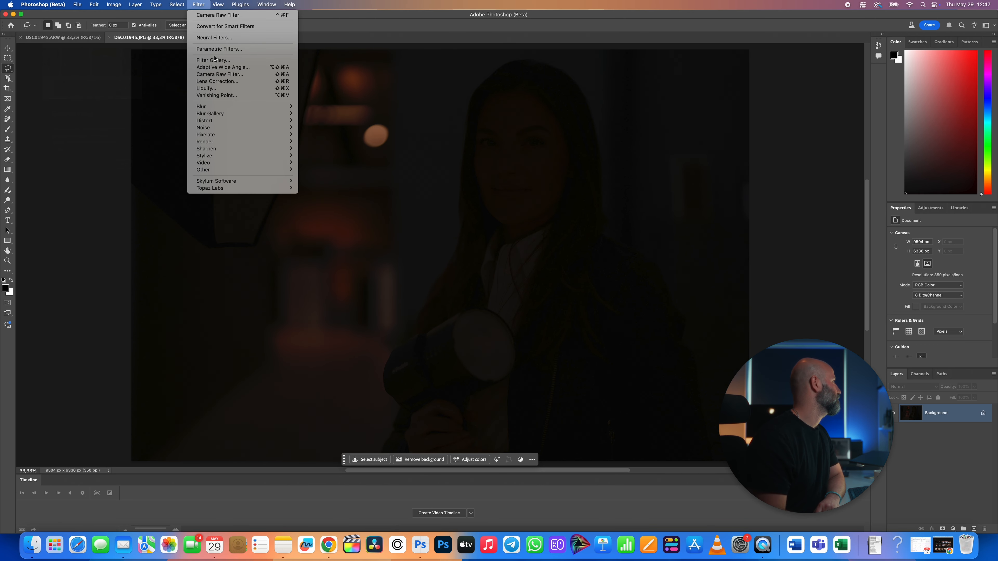
{"action": "left_click", "coordinate": [223, 76]}
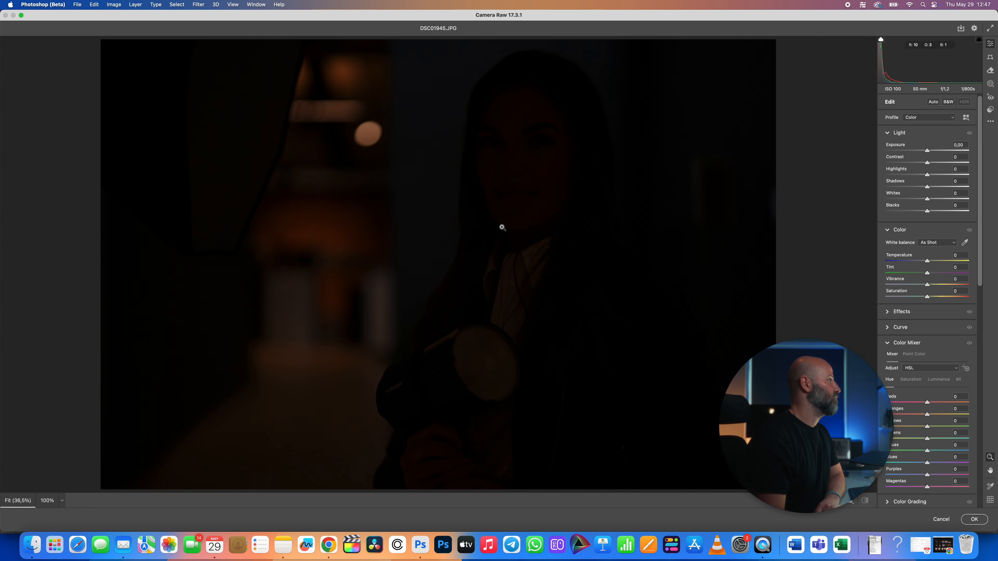
{"action": "left_click_drag", "start_coordinate": [929, 153], "coordinate": [969, 154]}
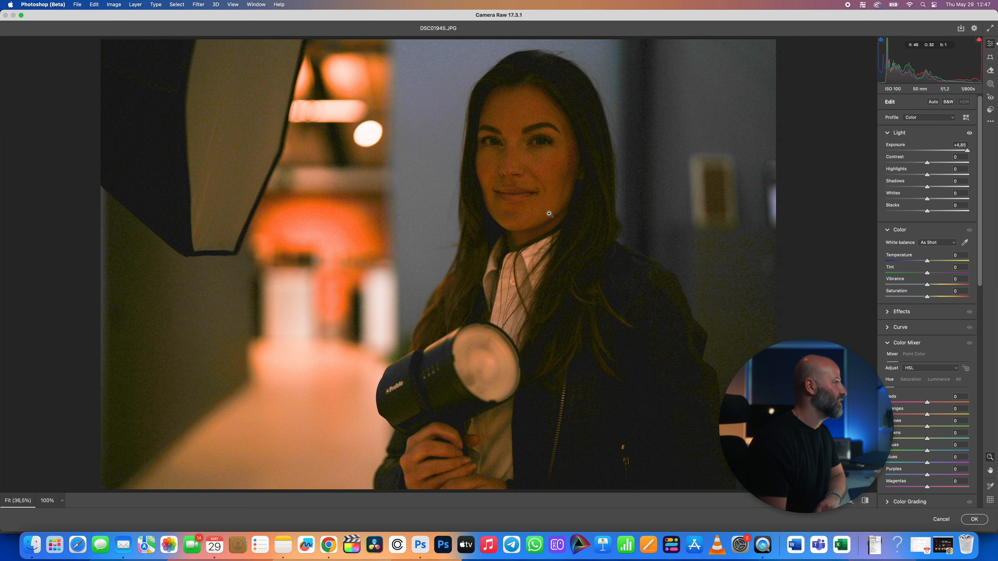
{"action": "left_click", "coordinate": [675, 134]}
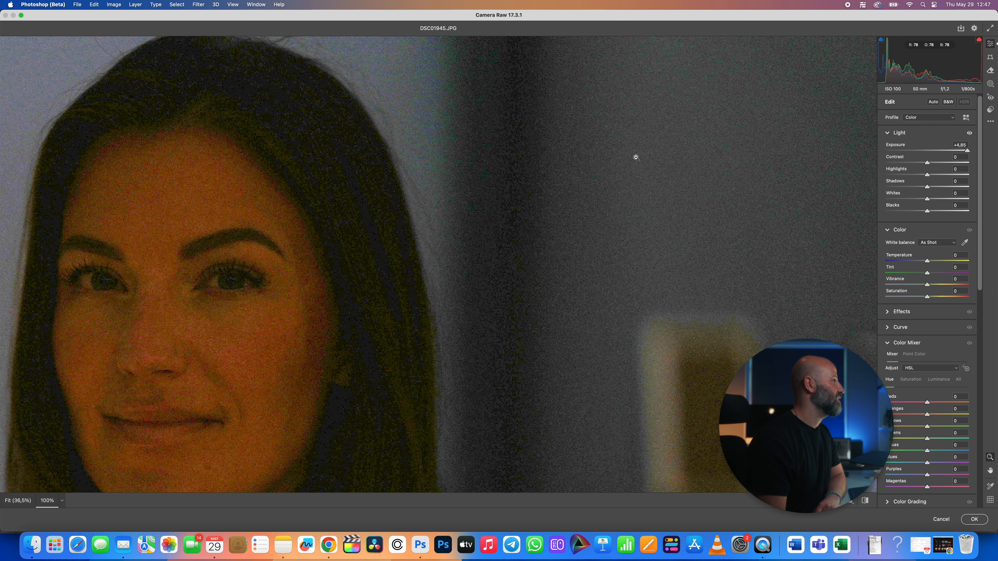
{"action": "left_click", "coordinate": [764, 264]}
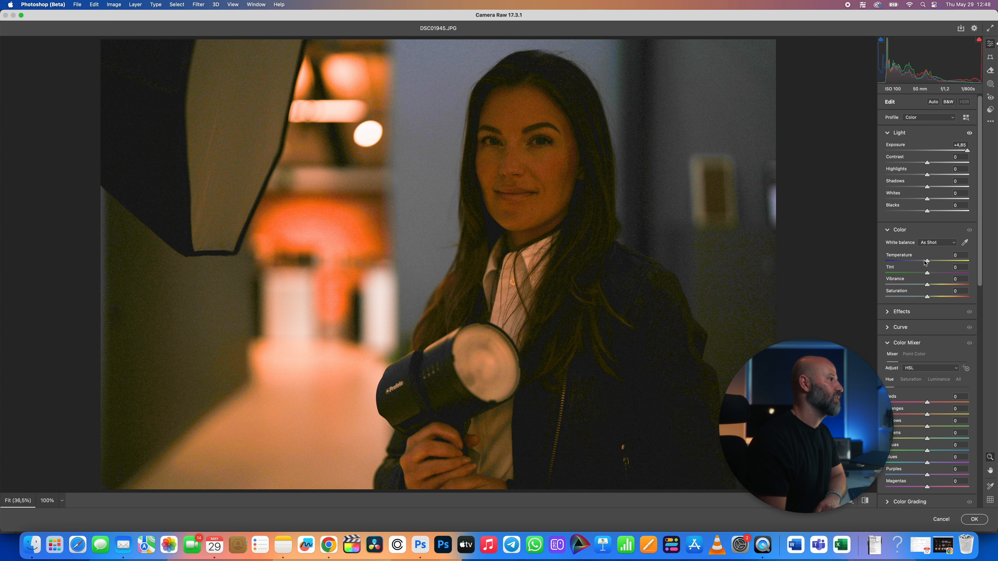
{"action": "left_click_drag", "start_coordinate": [927, 261], "coordinate": [919, 263]}
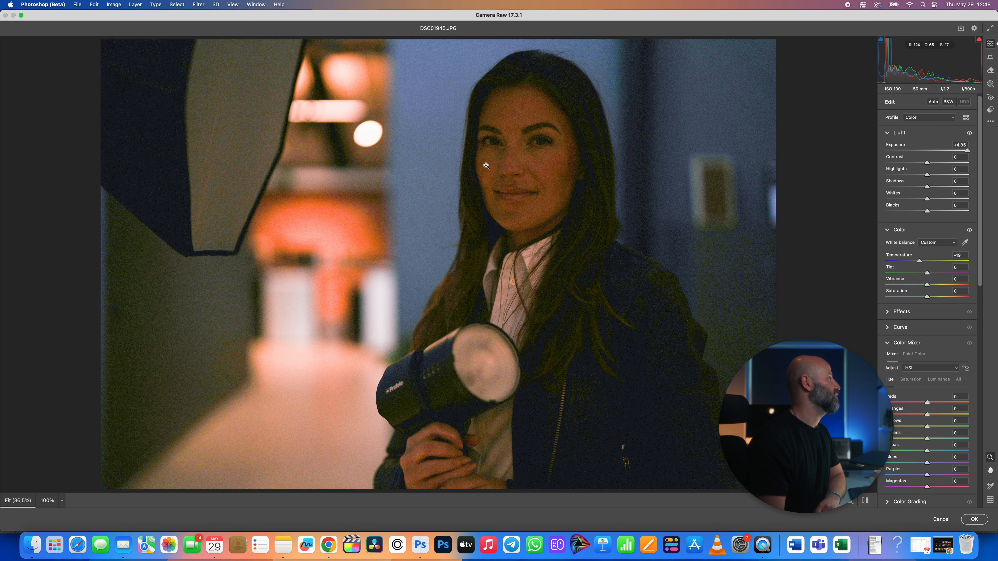
{"action": "left_click", "coordinate": [980, 521]}
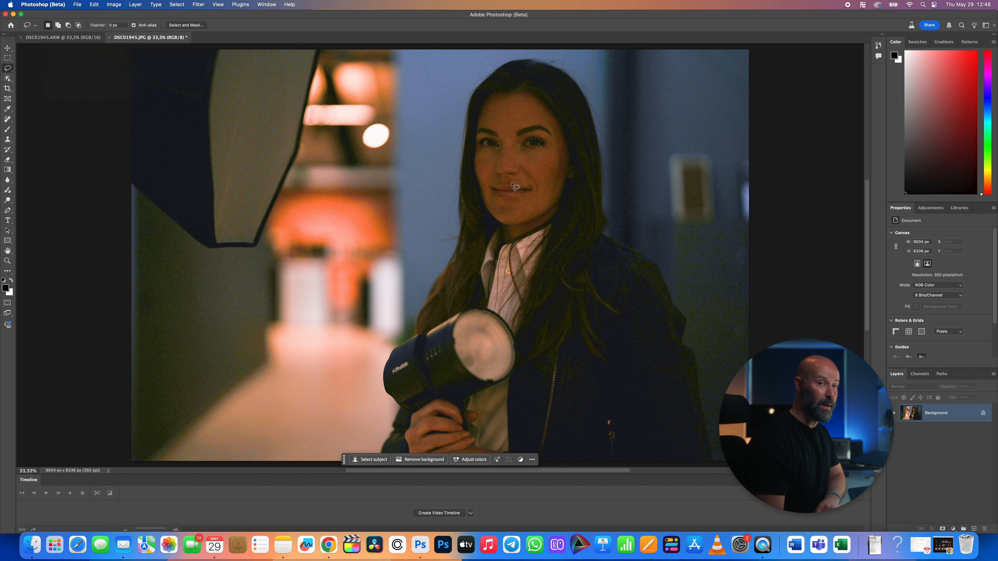
Step: Examine the noise and tones of the DSC01945.ARW portrait at 66.7% magnification
{"action": "left_click", "coordinate": [67, 38]}
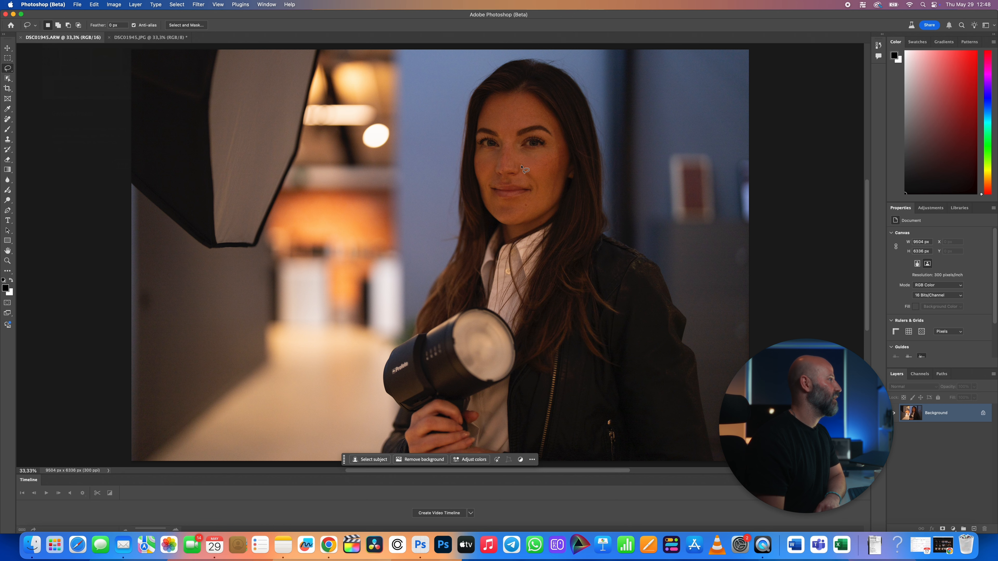
{"action": "left_click", "coordinate": [7, 47]}
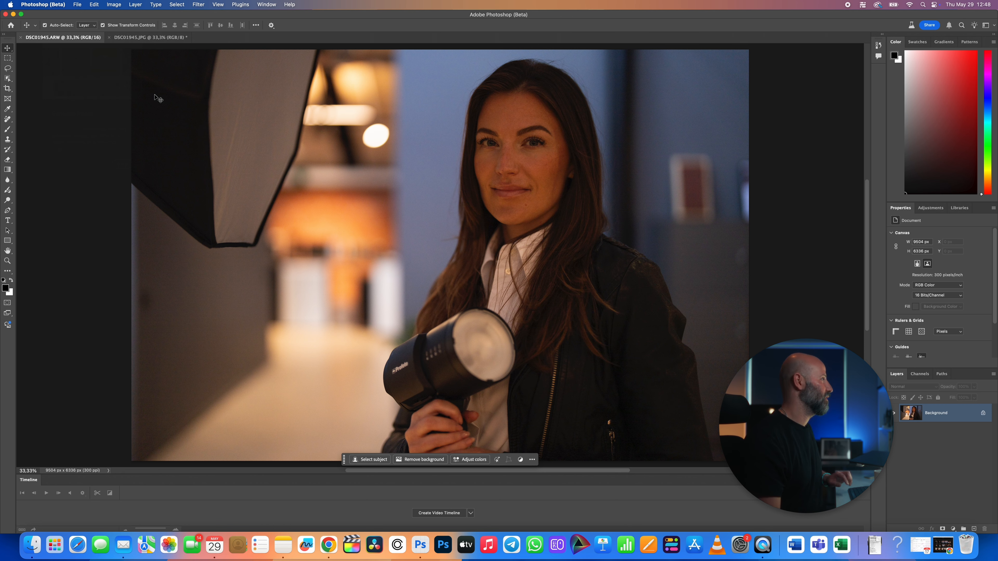
{"action": "key", "text": "super+plus"}
{"action": "key", "text": "super+plus"}
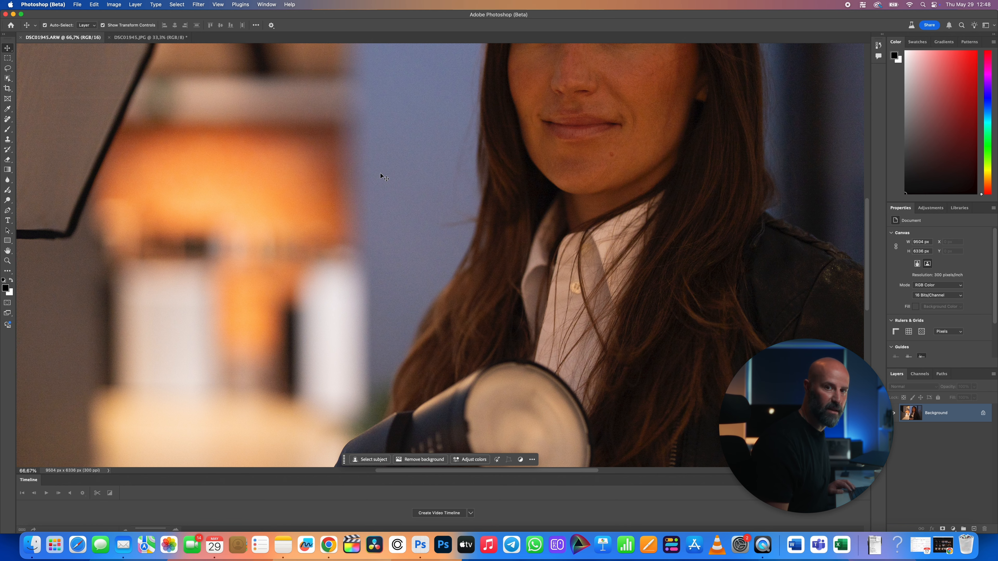
Step: Examine the noise and color in the face, hair and background of DSC01945.JPG at up to 100% magnification
{"action": "left_click", "coordinate": [157, 38]}
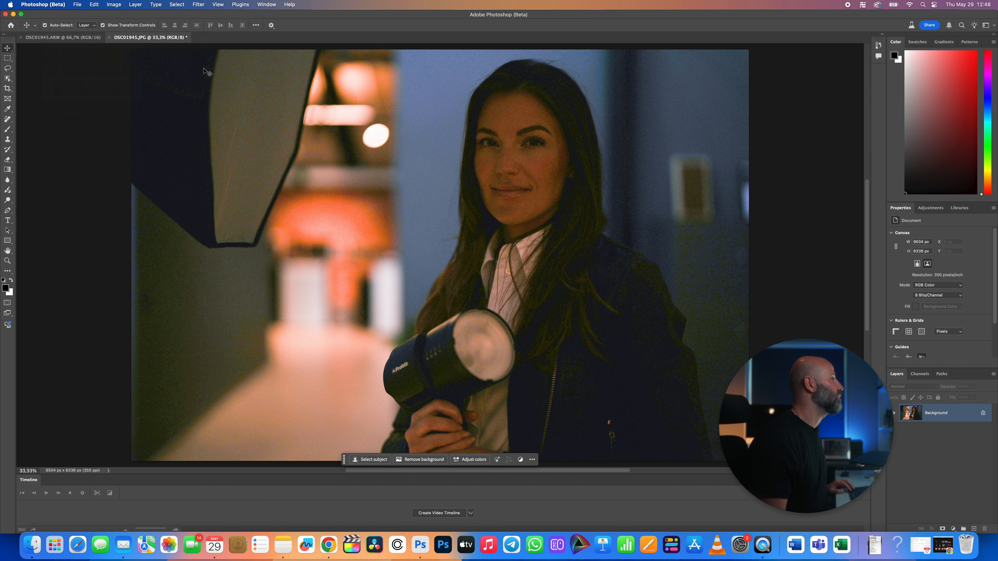
{"action": "key", "text": "super+plus"}
{"action": "key", "text": "super+plus"}
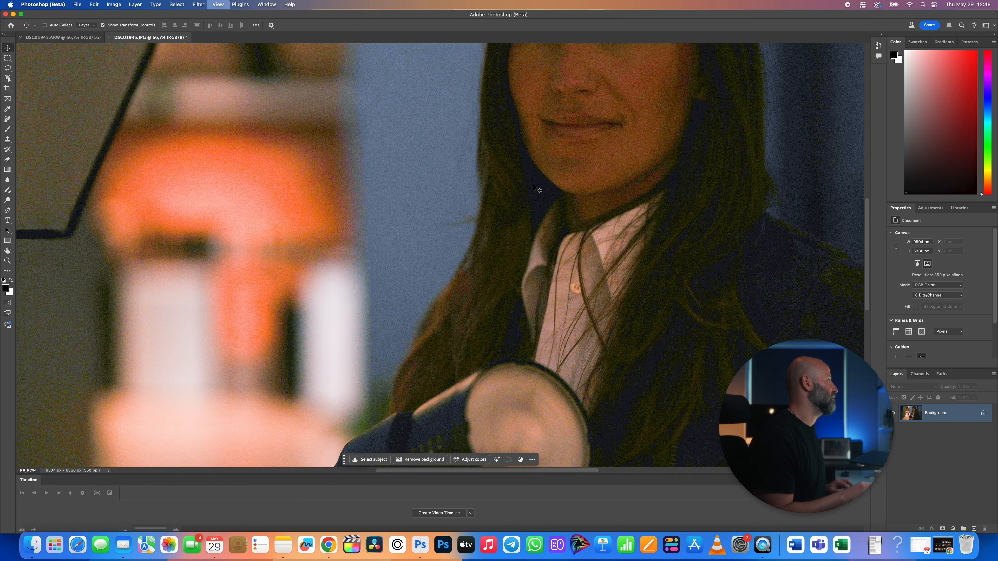
{"action": "key", "text": "super+plus"}
{"action": "scroll", "coordinate": [433, 244], "scroll_direction": "up", "scroll_amount": 10}
{"action": "scroll", "coordinate": [432, 243], "scroll_direction": "down", "scroll_amount": 9}
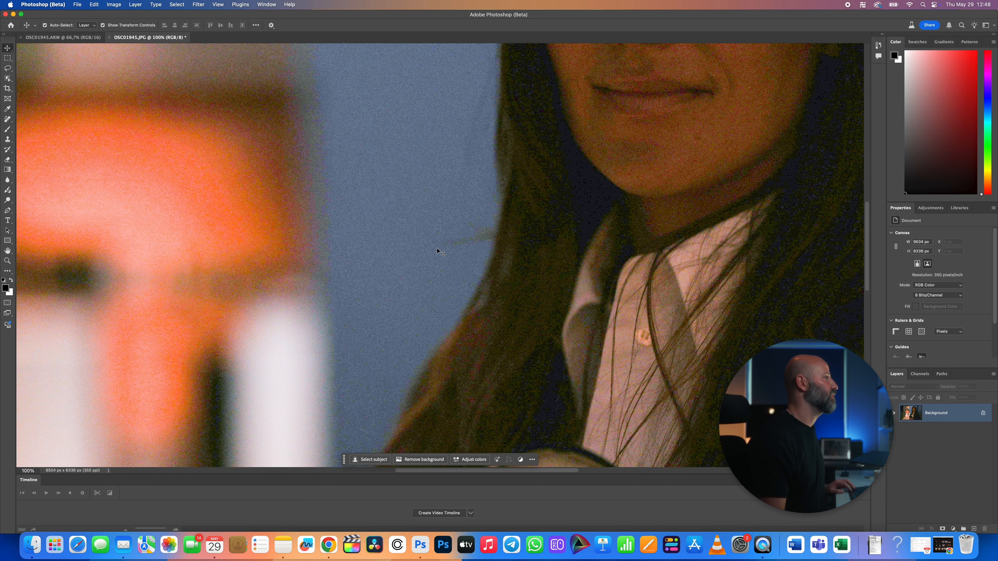
{"action": "scroll", "coordinate": [432, 244], "scroll_direction": "up", "scroll_amount": 4}
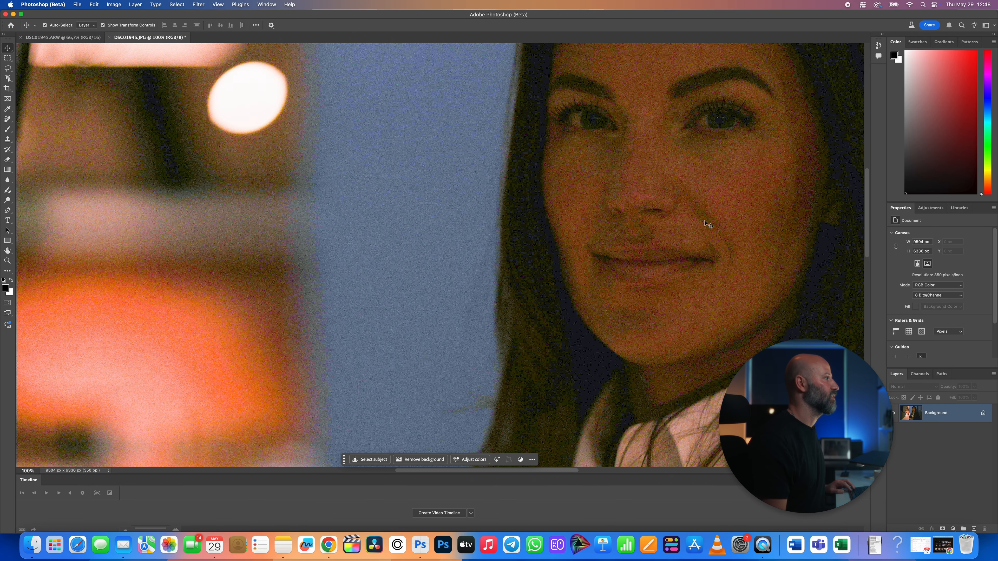
{"action": "scroll", "coordinate": [688, 217], "scroll_direction": "right", "scroll_amount": 10}
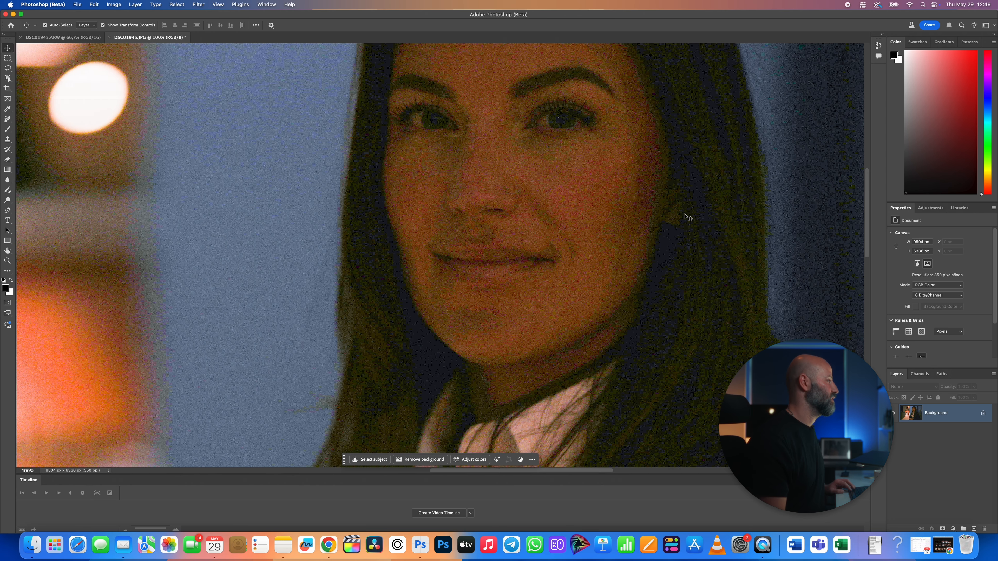
{"action": "key", "text": "super+minus"}
{"action": "key", "text": "super+minus"}
{"action": "key", "text": "super+minus"}
{"action": "key", "text": "super+minus"}
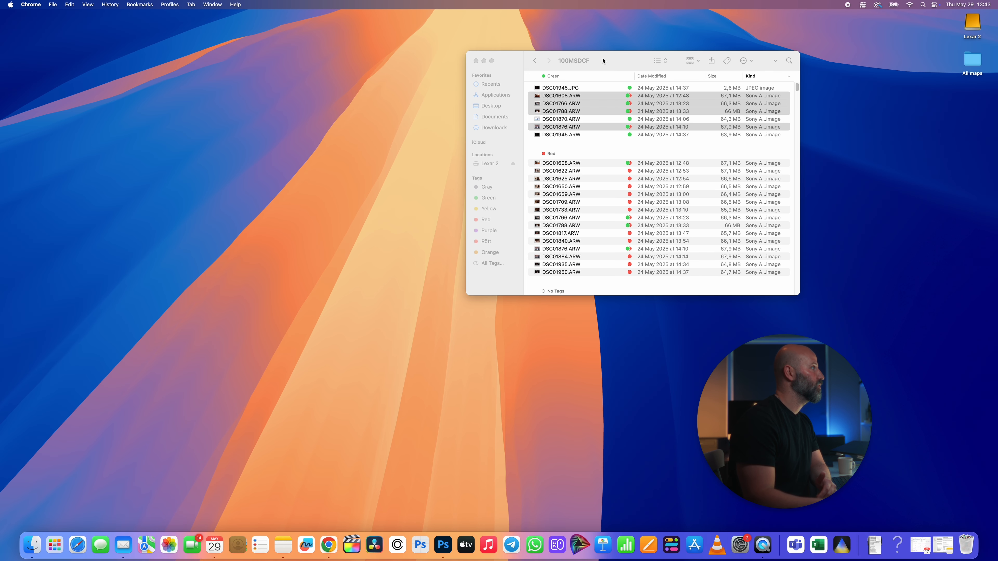
Step: Open DSC01608.ARW, DSC01766.ARW, DSC01788.ARW and DSC01876.ARW from the 100MSDCF folder together in Photoshop
{"action": "left_click_drag", "start_coordinate": [603, 60], "coordinate": [507, 64]}
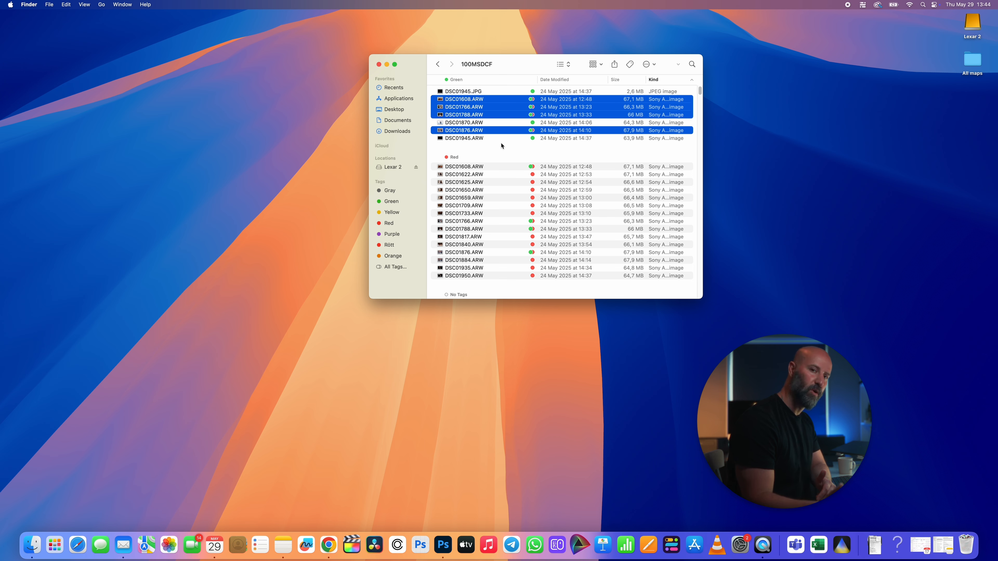
{"action": "left_click", "coordinate": [485, 101]}
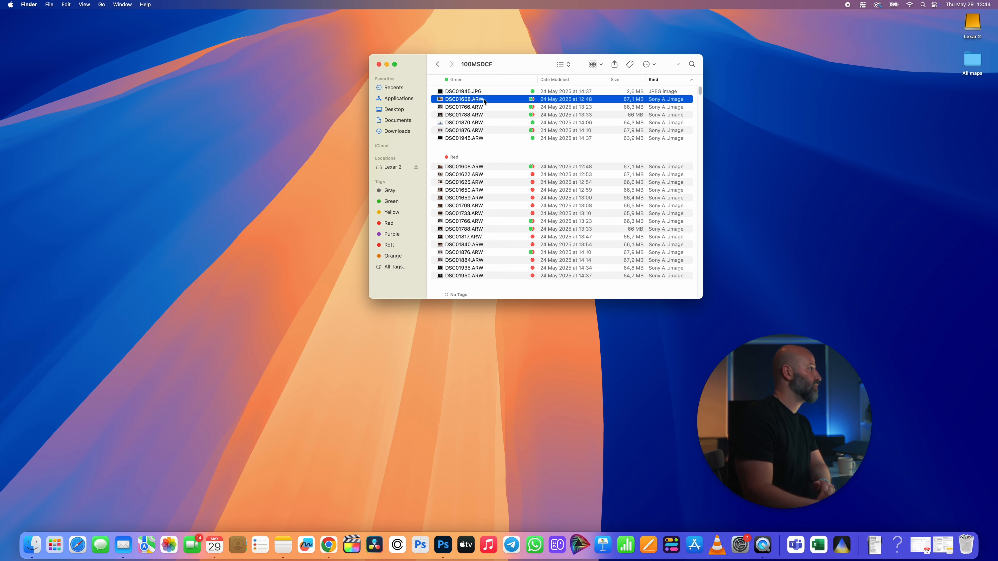
{"action": "left_click", "coordinate": [480, 107], "text": "shift"}
{"action": "left_click", "coordinate": [480, 114], "text": "super"}
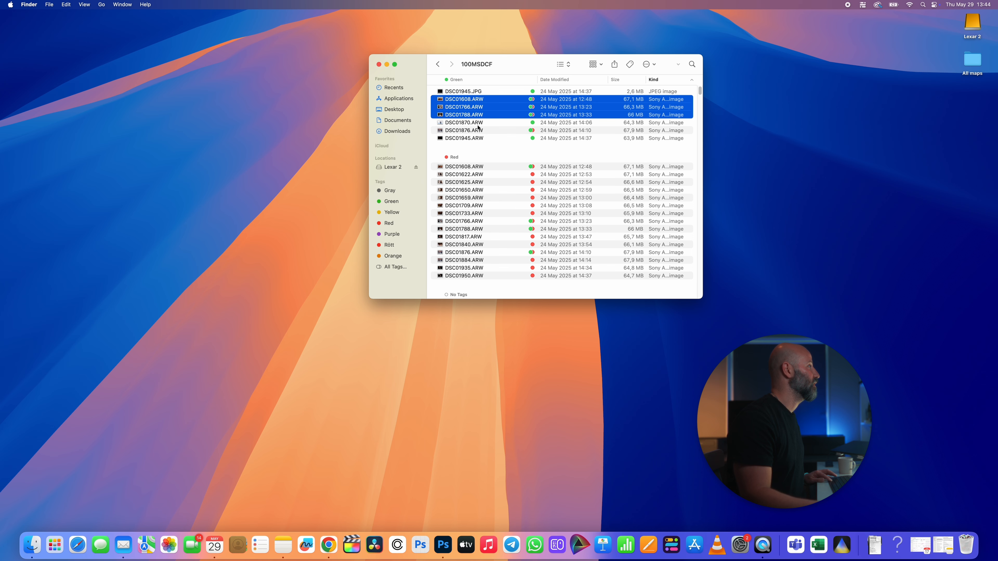
{"action": "left_click", "coordinate": [477, 131], "text": "super"}
{"action": "left_click_drag", "start_coordinate": [478, 103], "coordinate": [443, 545]}
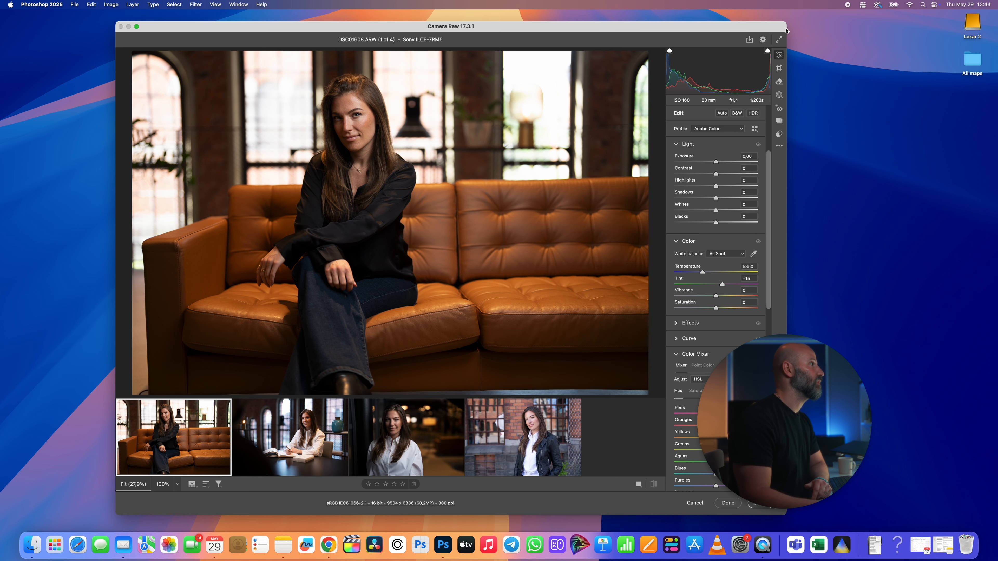
Step: Maximize the Camera Raw window and accept the workflow preferences with sRGB IEC61966-2.1 color space and 16 Bits/Channel depth
{"action": "left_click_drag", "start_coordinate": [786, 22], "coordinate": [890, 18]}
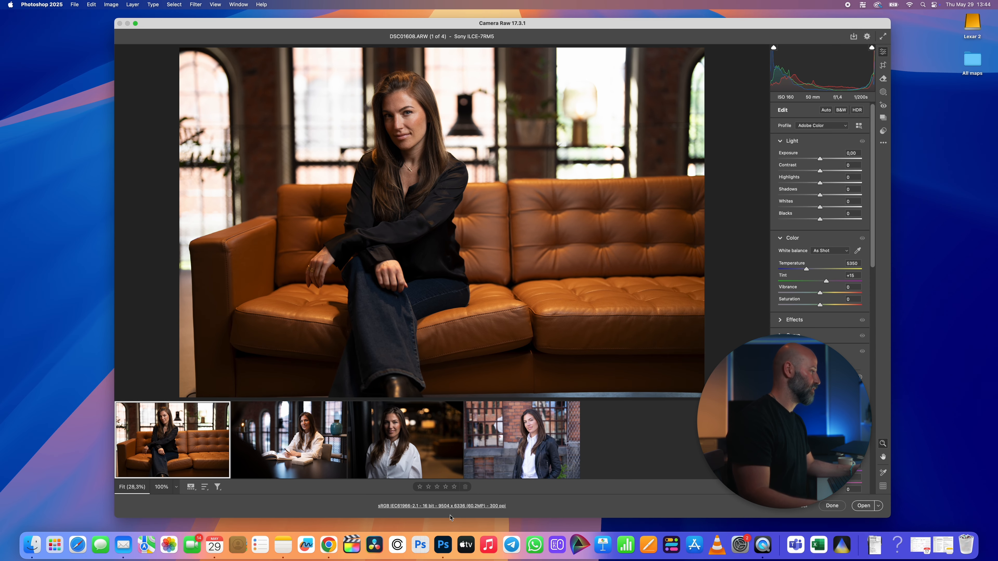
{"action": "left_click", "coordinate": [135, 24]}
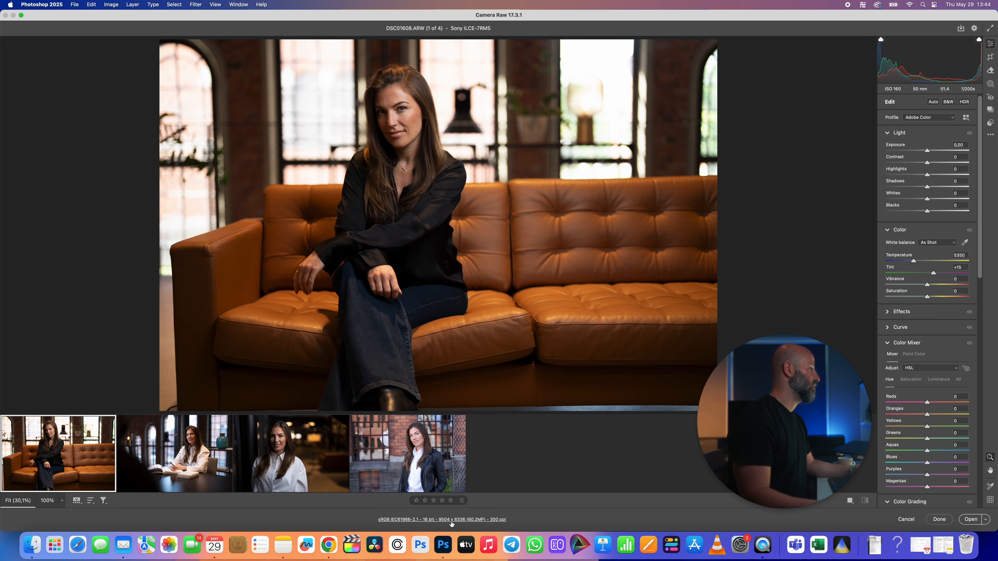
{"action": "left_click", "coordinate": [453, 523]}
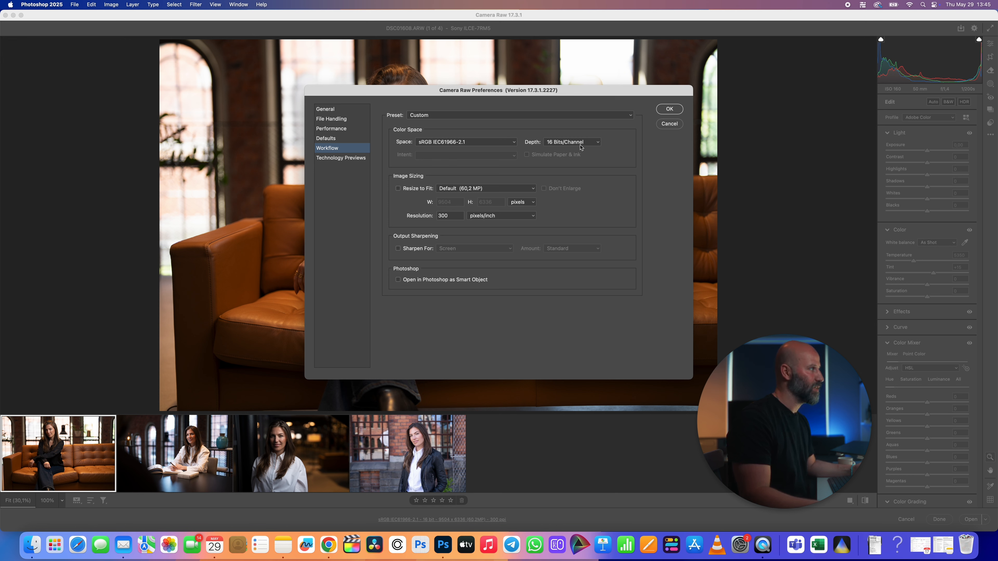
{"action": "left_click", "coordinate": [669, 109]}
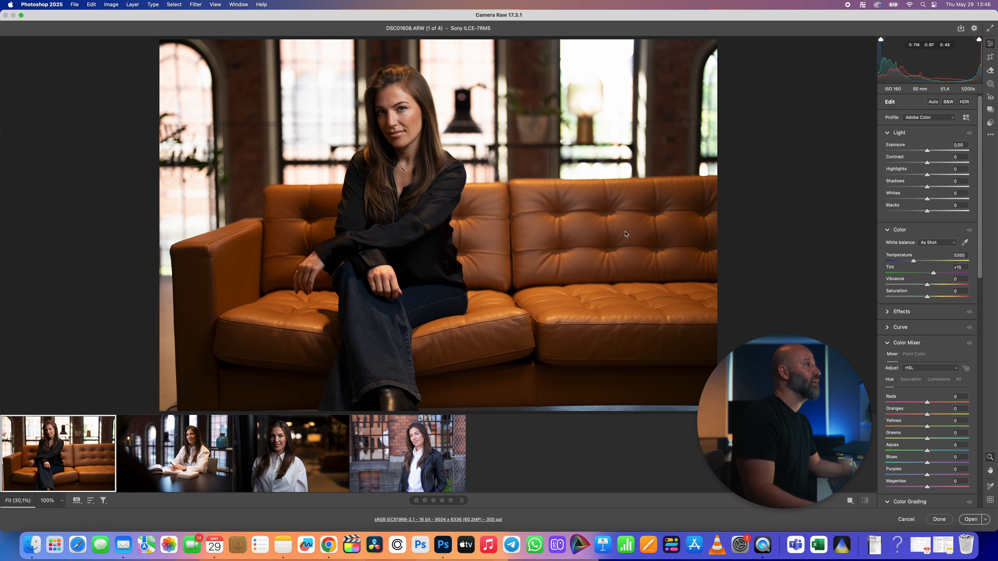
Step: Try the Adobe Portrait profile on the sofa portrait DSC01608.ARW and switch back to Adobe Color
{"action": "scroll", "coordinate": [625, 234], "scroll_direction": "up", "scroll_amount": 1}
{"action": "scroll", "coordinate": [624, 234], "scroll_direction": "down", "scroll_amount": 1}
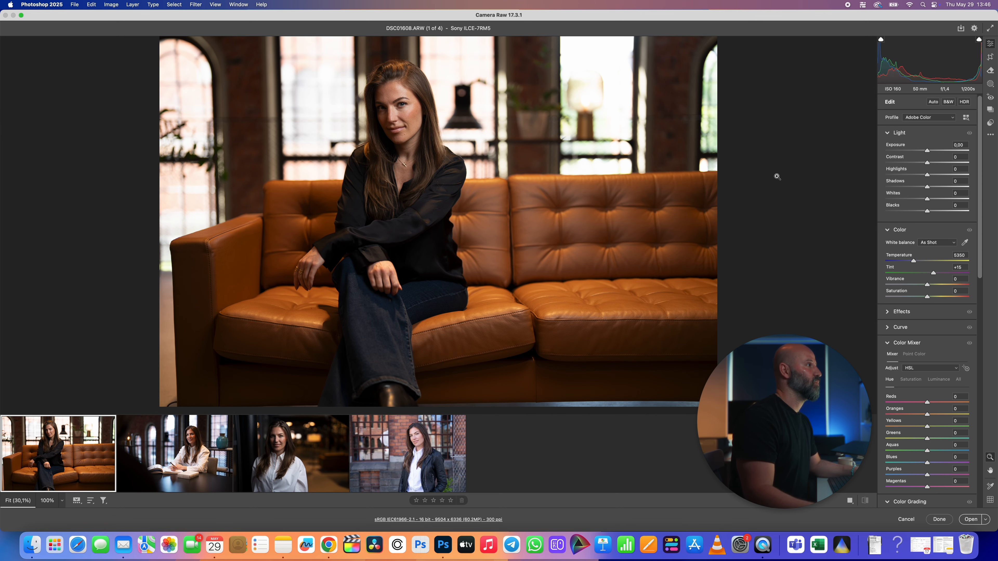
{"action": "left_click", "coordinate": [930, 120]}
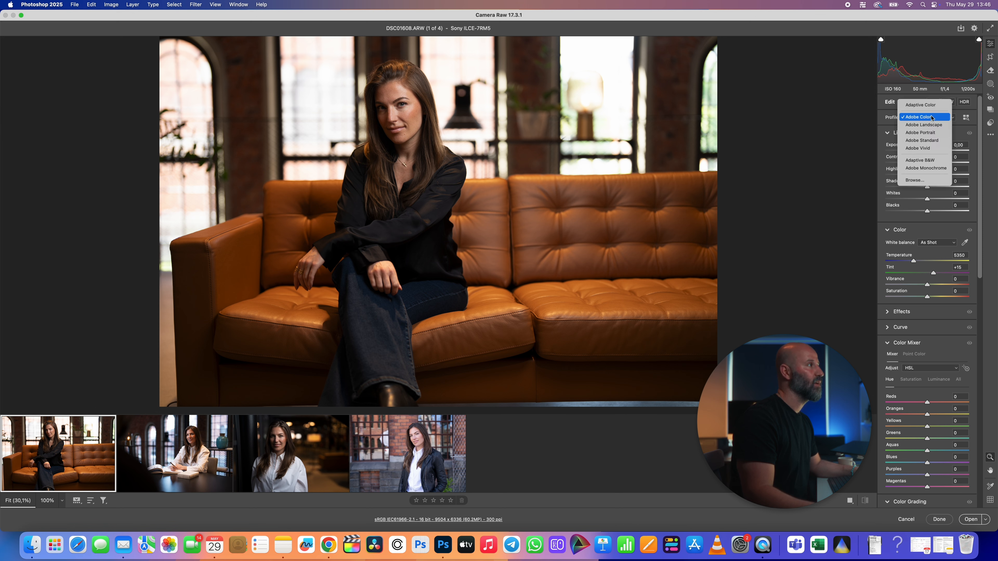
{"action": "left_click", "coordinate": [933, 124]}
{"action": "left_click", "coordinate": [933, 122]}
{"action": "left_click", "coordinate": [930, 123]}
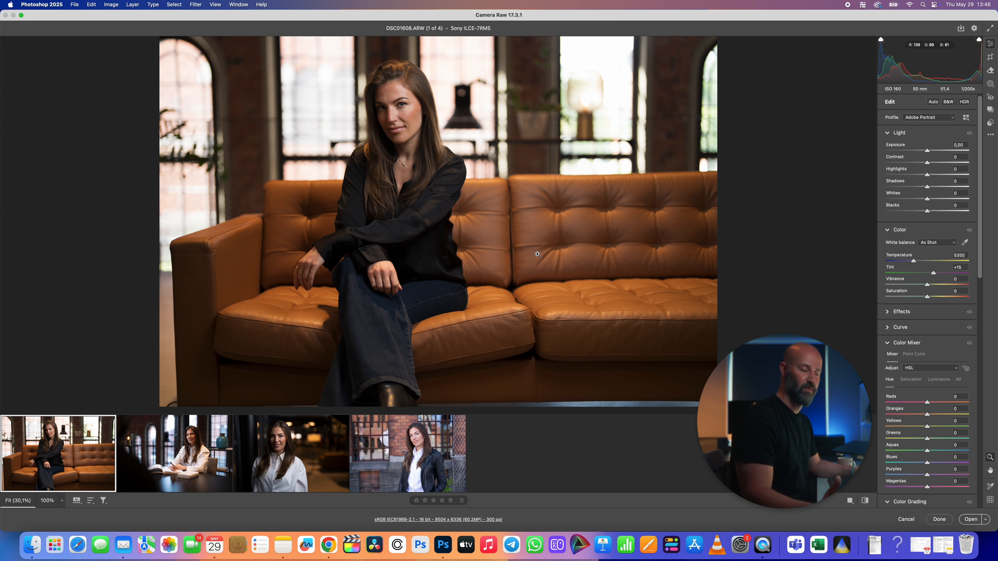
{"action": "left_click", "coordinate": [920, 120]}
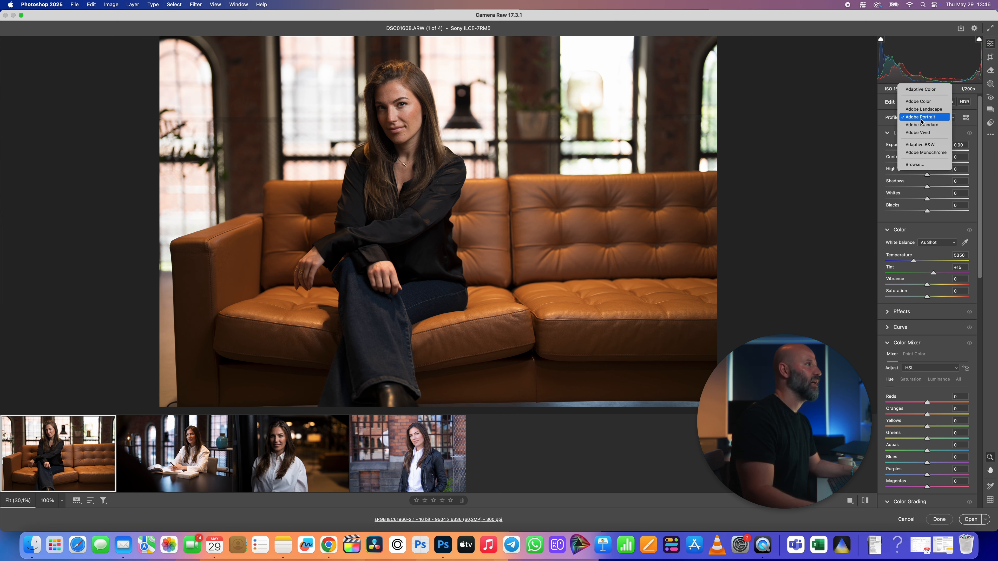
{"action": "left_click", "coordinate": [935, 102]}
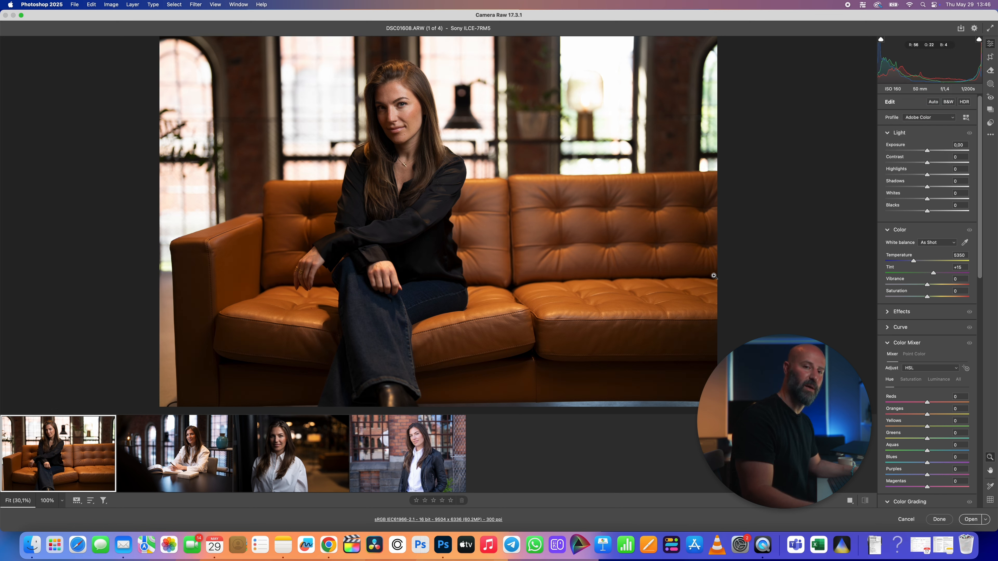
{"action": "left_click", "coordinate": [934, 118]}
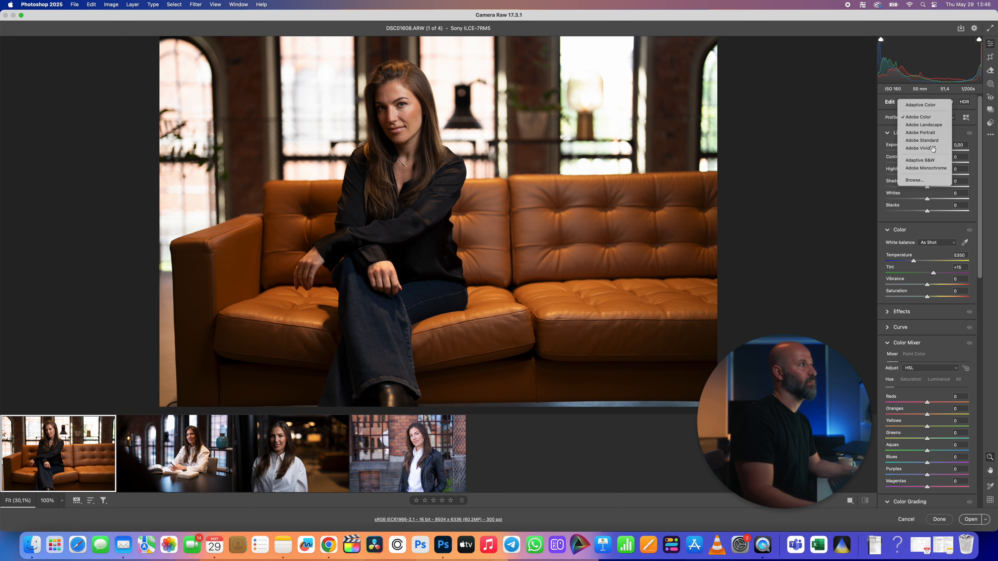
{"action": "left_click", "coordinate": [890, 126]}
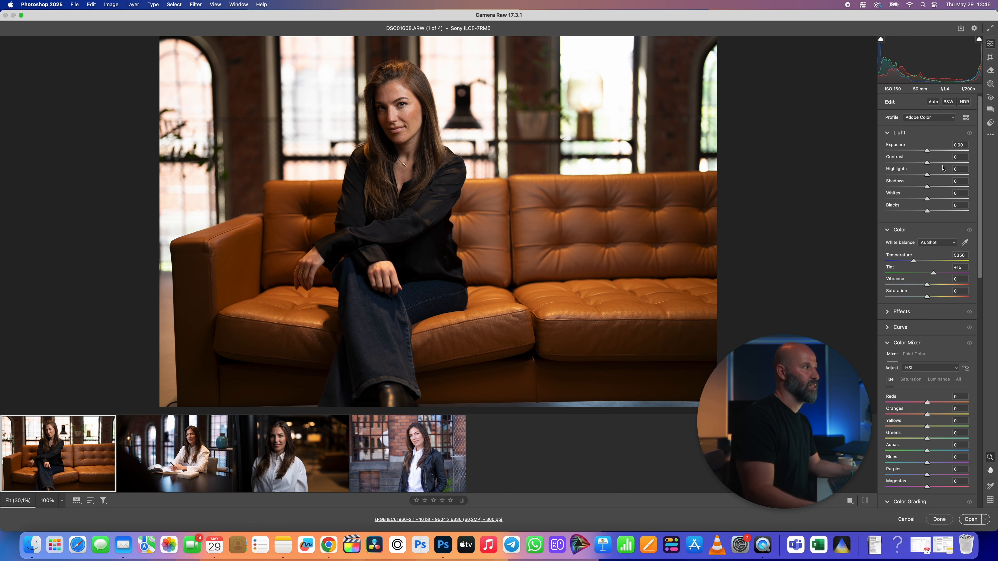
Step: Enable chromatic aberration removal and lens profile corrections in the Optics settings of DSC01608.ARW
{"action": "scroll", "coordinate": [924, 173], "scroll_direction": "down", "scroll_amount": 5}
{"action": "scroll", "coordinate": [928, 346], "scroll_direction": "down", "scroll_amount": 7}
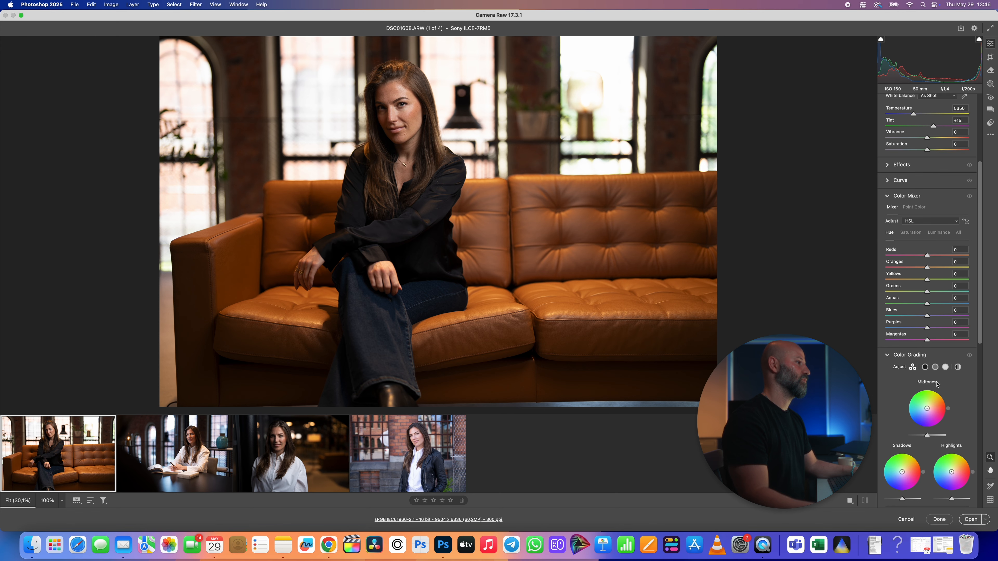
{"action": "scroll", "coordinate": [936, 383], "scroll_direction": "down", "scroll_amount": 2}
{"action": "left_click", "coordinate": [917, 422]}
{"action": "scroll", "coordinate": [916, 422], "scroll_direction": "down", "scroll_amount": 3}
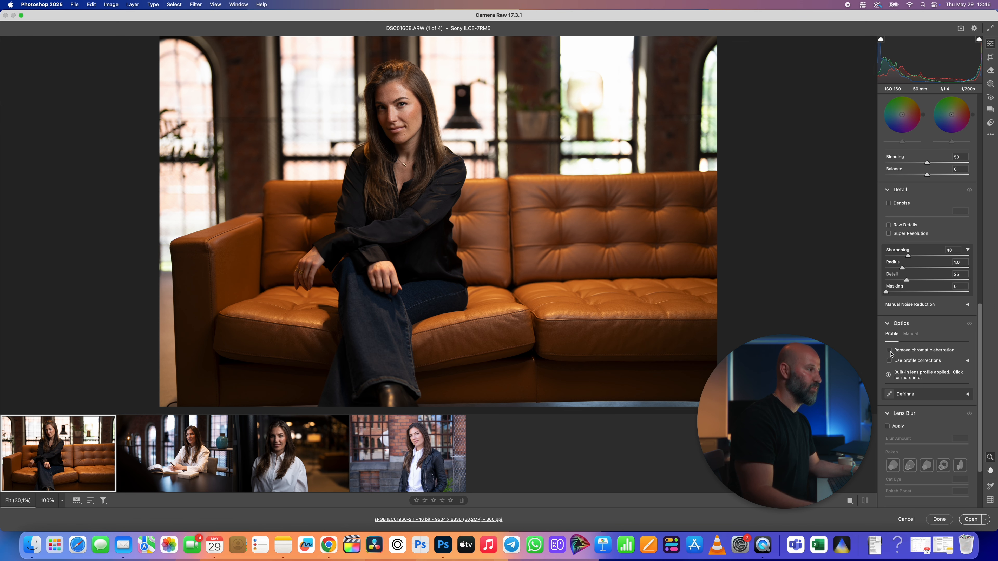
{"action": "left_click", "coordinate": [890, 351]}
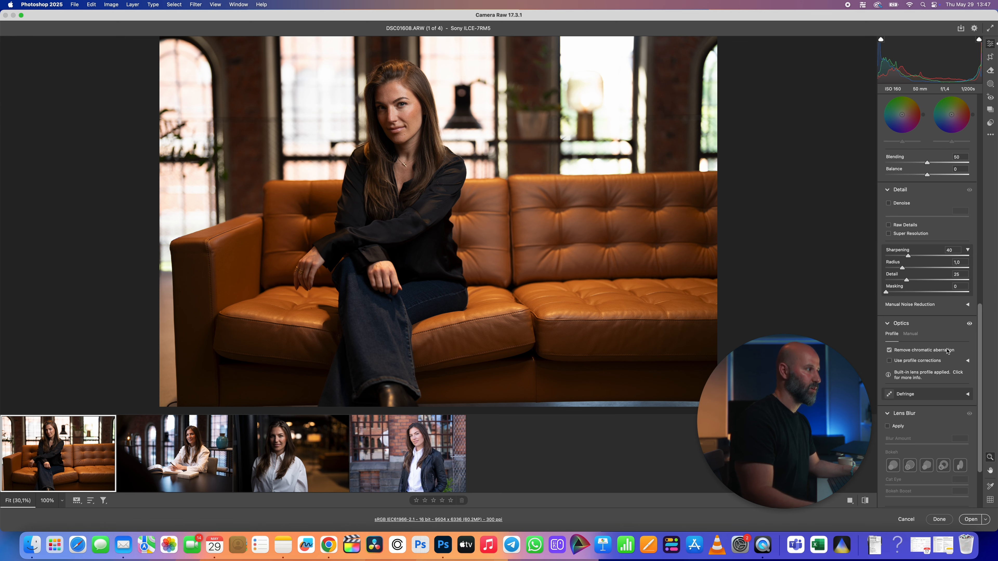
{"action": "left_click", "coordinate": [889, 361]}
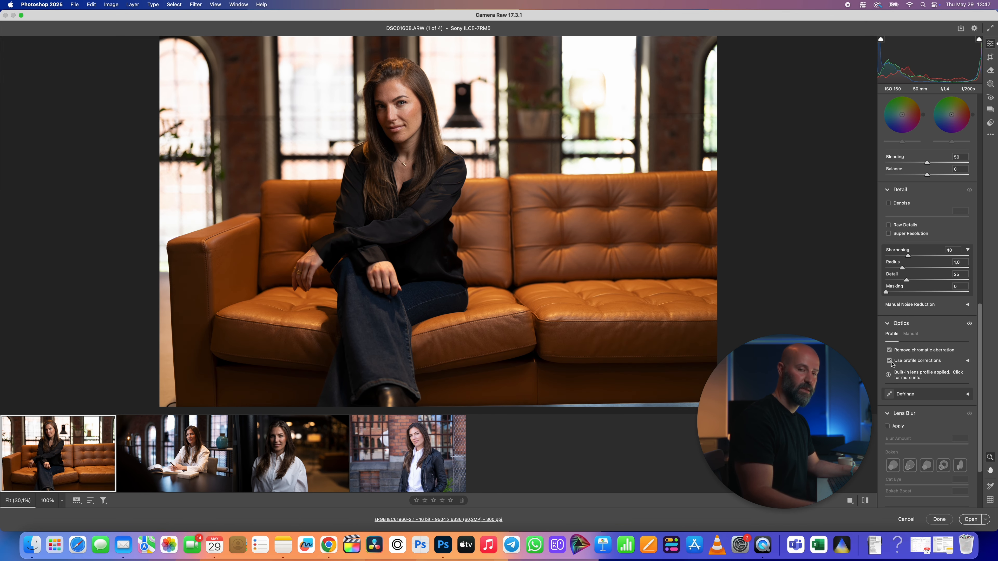
Step: Compare the sofa portrait with and without the Optics corrections, leaving them switched on
{"action": "left_click", "coordinate": [970, 325]}
{"action": "left_click", "coordinate": [970, 324]}
{"action": "left_click", "coordinate": [969, 324]}
{"action": "left_click", "coordinate": [970, 325]}
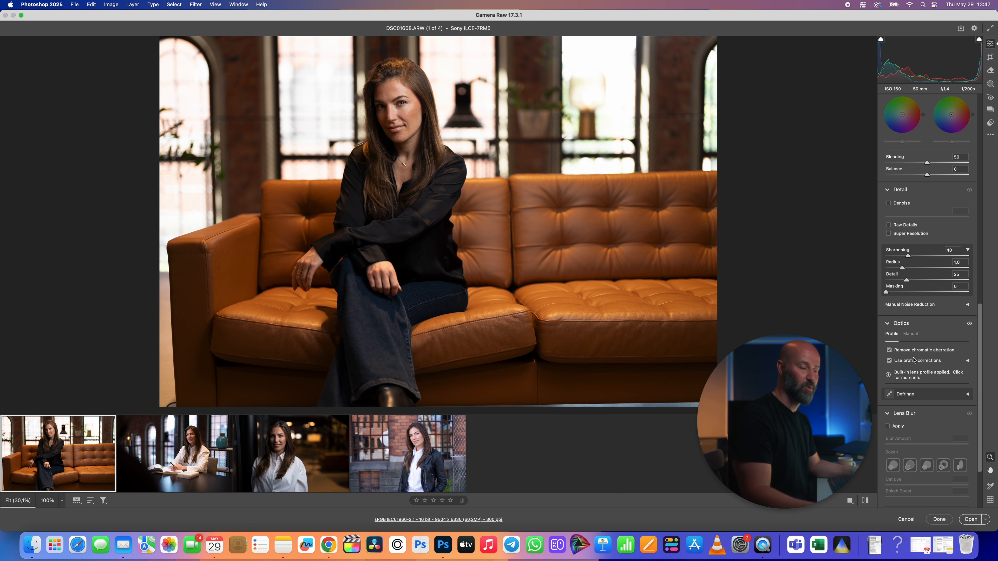
Step: Set Shadows to +15 and Highlights to -89 on the sofa portrait, and compare the Light adjustments on and off
{"action": "scroll", "coordinate": [910, 360], "scroll_direction": "up", "scroll_amount": 15}
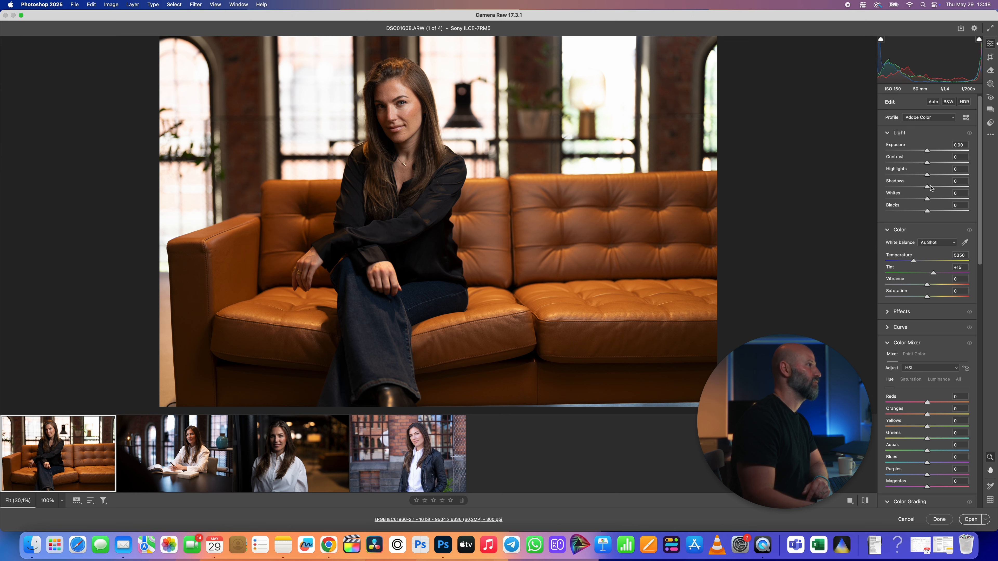
{"action": "left_click_drag", "start_coordinate": [929, 189], "coordinate": [938, 191]}
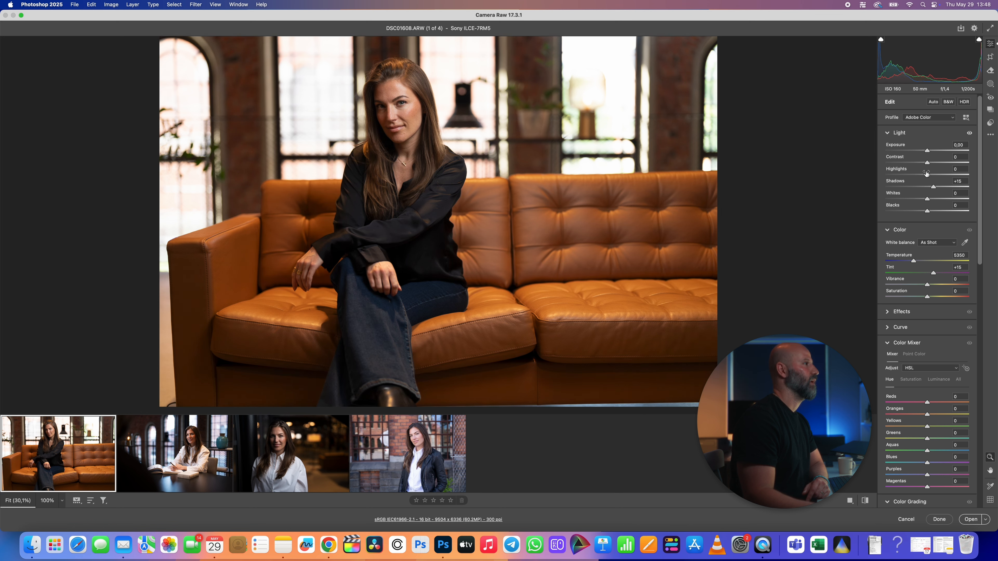
{"action": "left_click_drag", "start_coordinate": [926, 176], "coordinate": [889, 177]}
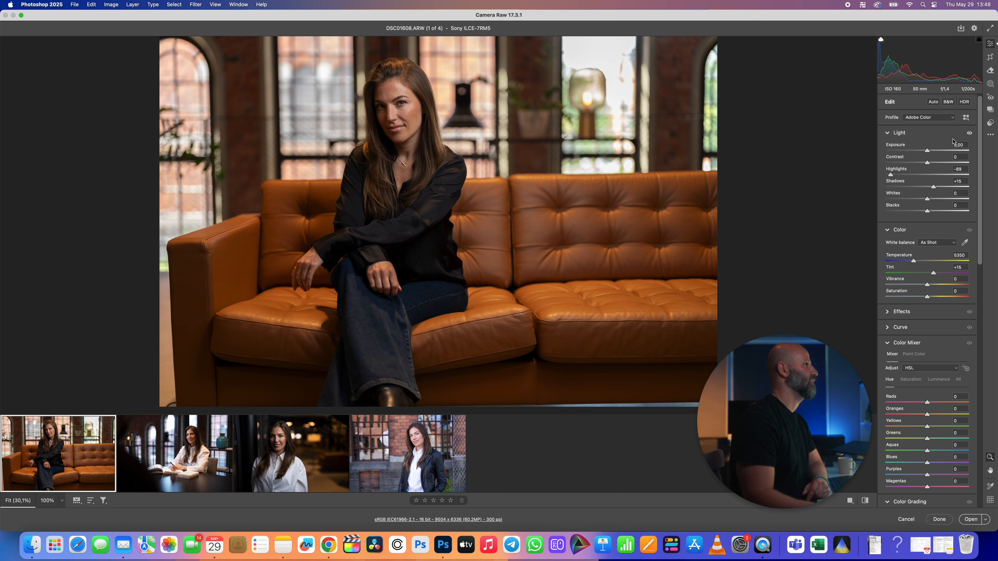
{"action": "left_click", "coordinate": [969, 134]}
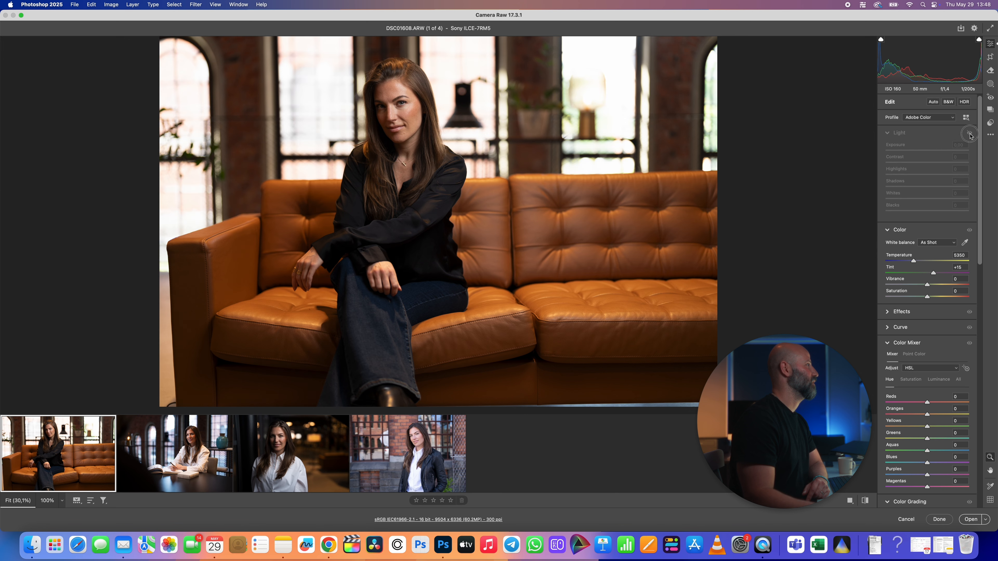
{"action": "left_click", "coordinate": [970, 134]}
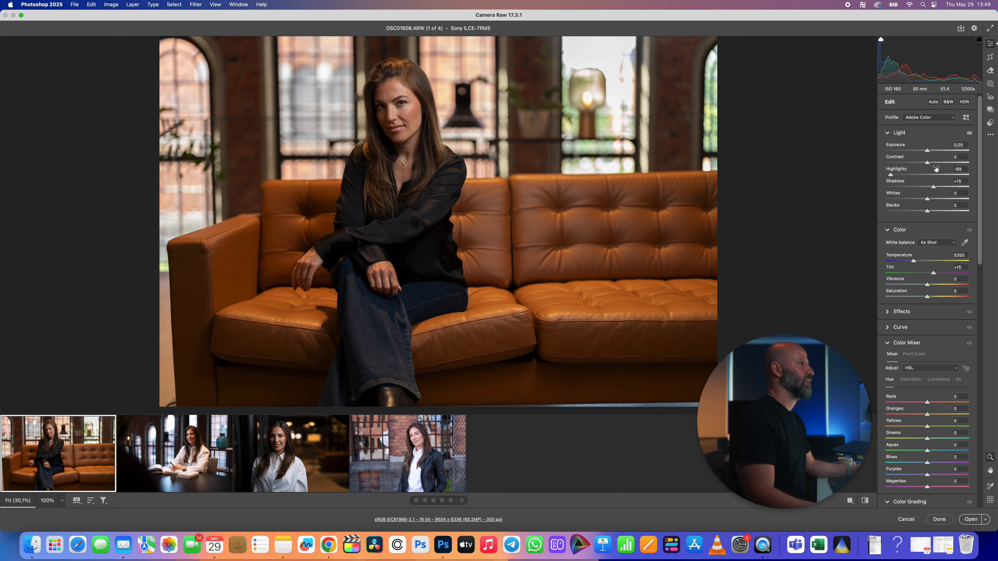
Step: Refine the sofa portrait's light with Contrast +16, Exposure +0.20, Blacks -11 and Shadows +17
{"action": "mouse_move", "coordinate": [927, 164]}
{"action": "left_mouse_down"}
{"action": "mouse_move", "coordinate": [939, 164]}
{"action": "mouse_move", "coordinate": [930, 152]}
{"action": "left_mouse_up"}
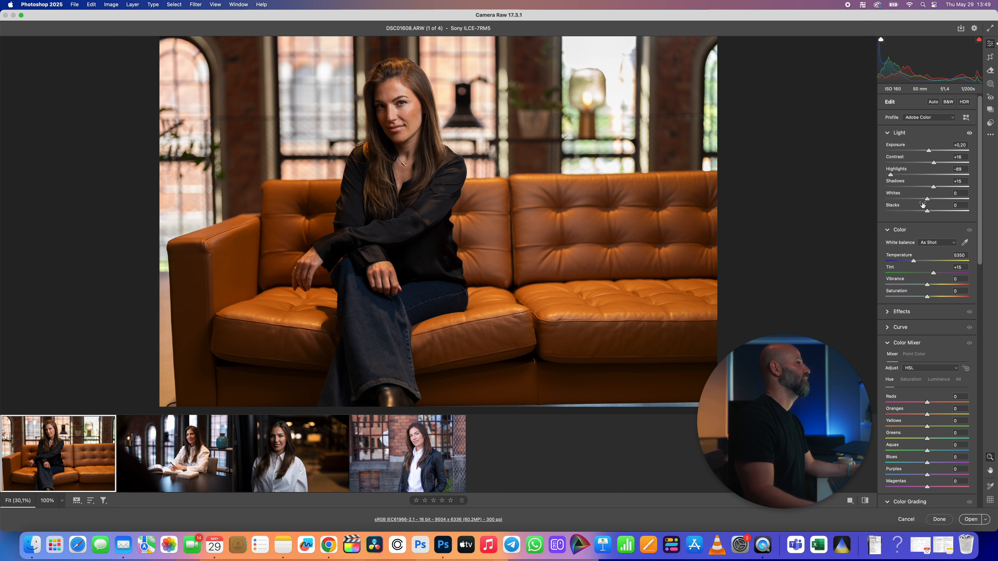
{"action": "left_click_drag", "start_coordinate": [929, 213], "coordinate": [937, 189]}
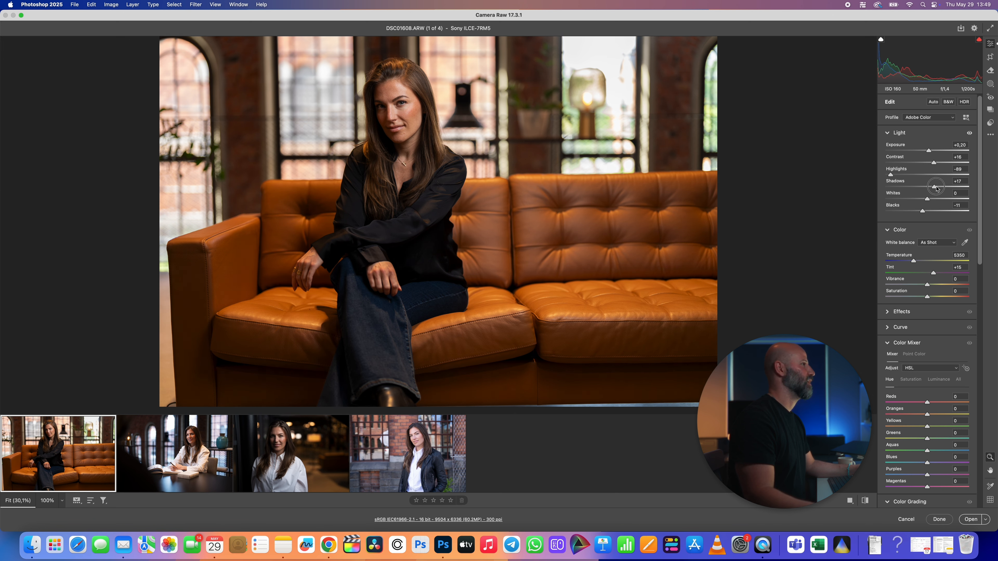
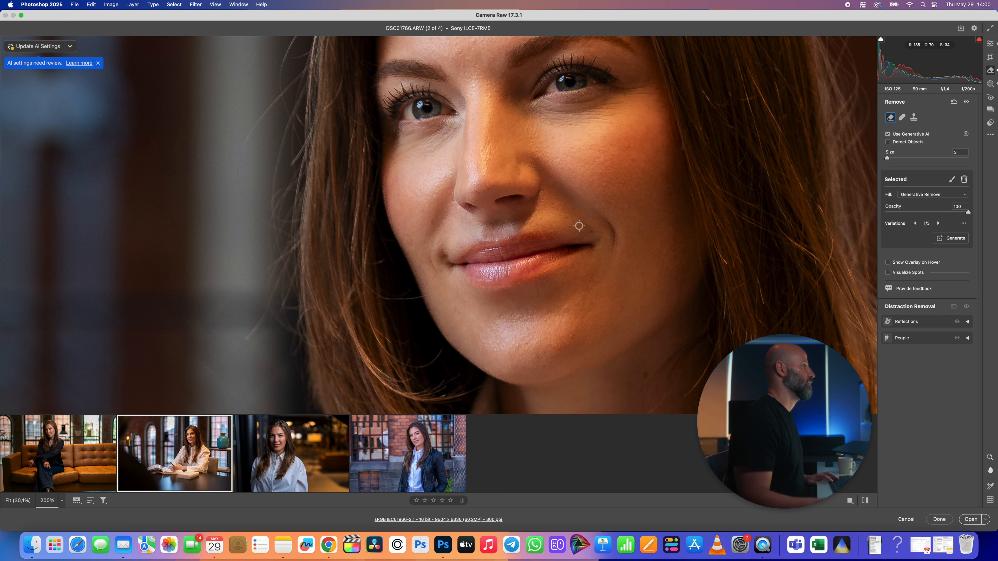
Step: Review the retouched face and the whole DSC01766.ARW photo at 25% magnification, and return from Remove to the Edit settings
{"action": "left_click_drag", "start_coordinate": [606, 182], "coordinate": [588, 274]}
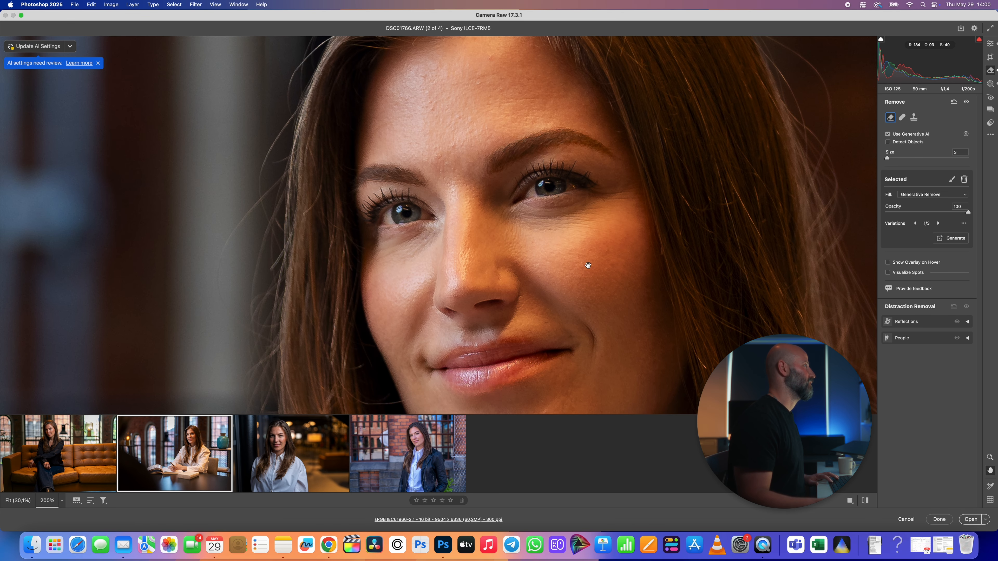
{"action": "key", "text": "super+minus"}
{"action": "key", "text": "super+minus"}
{"action": "key", "text": "super+minus"}
{"action": "key", "text": "super+minus"}
{"action": "key", "text": "super+minus"}
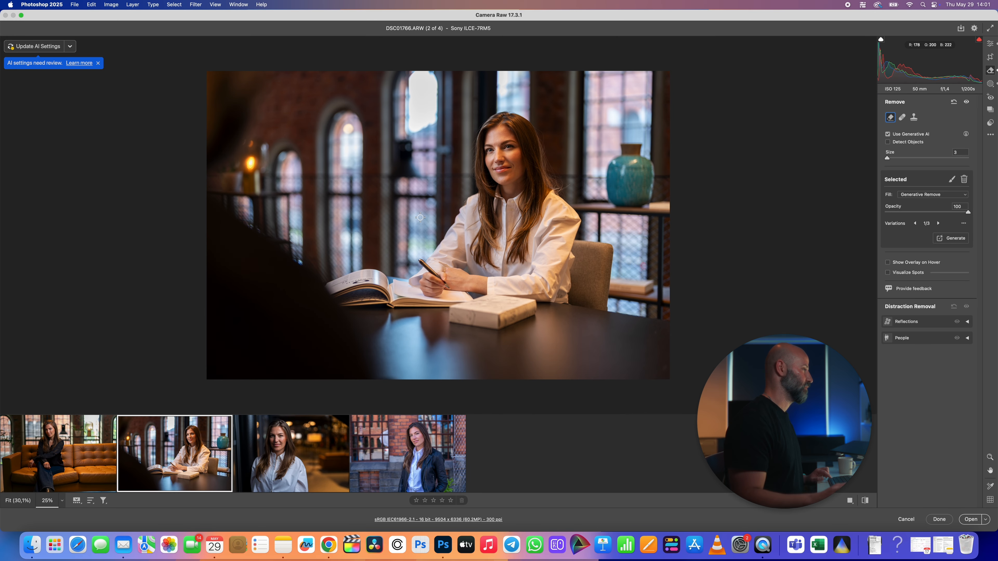
{"action": "key", "text": "space"}
{"action": "left_click_drag", "start_coordinate": [518, 176], "coordinate": [551, 183]}
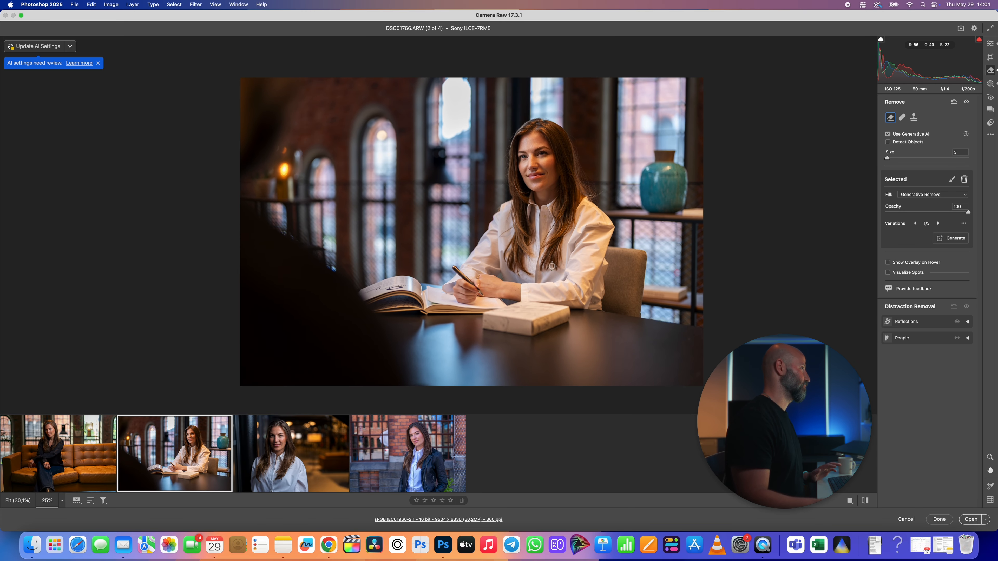
{"action": "left_click_drag", "start_coordinate": [541, 259], "coordinate": [544, 259]}
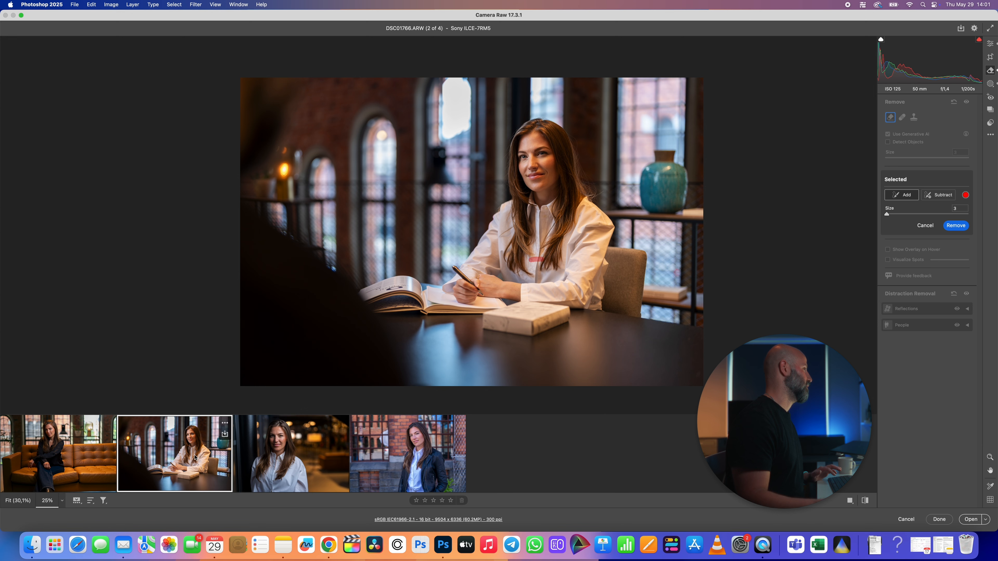
{"action": "left_click", "coordinate": [990, 44]}
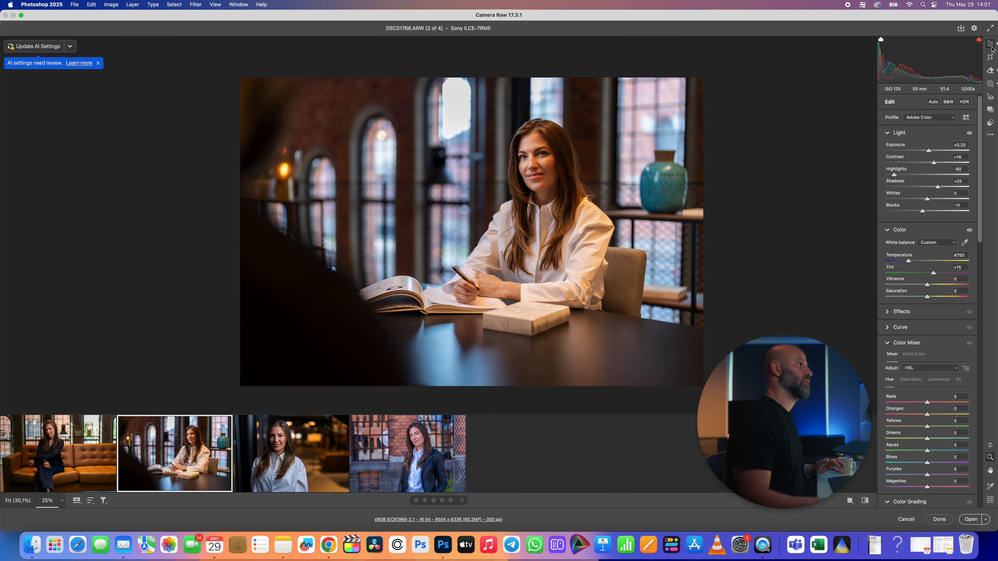
Step: Create a new Background mask on DSC01766.ARW that covers everything around the seated woman
{"action": "left_click", "coordinate": [991, 84]}
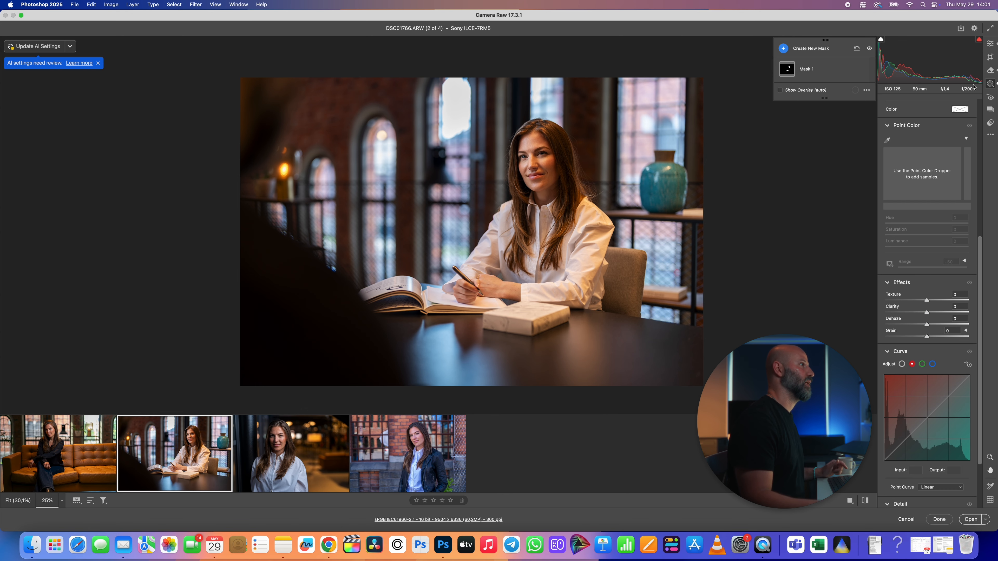
{"action": "left_click", "coordinate": [829, 50]}
{"action": "left_click", "coordinate": [862, 72]}
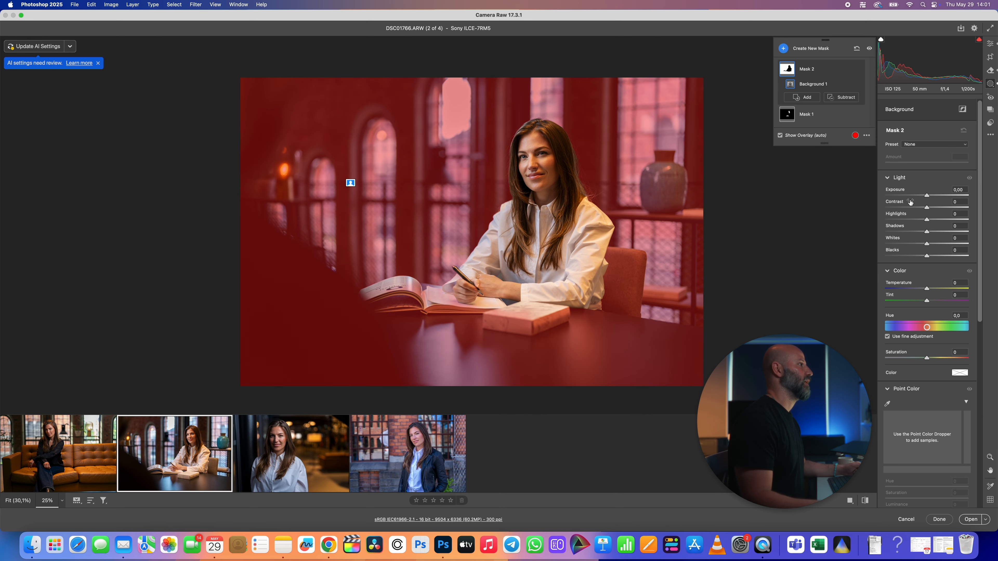
Step: Set the background mask's Highlights to -24 on DSC01766.ARW and return to the Edit settings
{"action": "left_click_drag", "start_coordinate": [927, 219], "coordinate": [917, 222]}
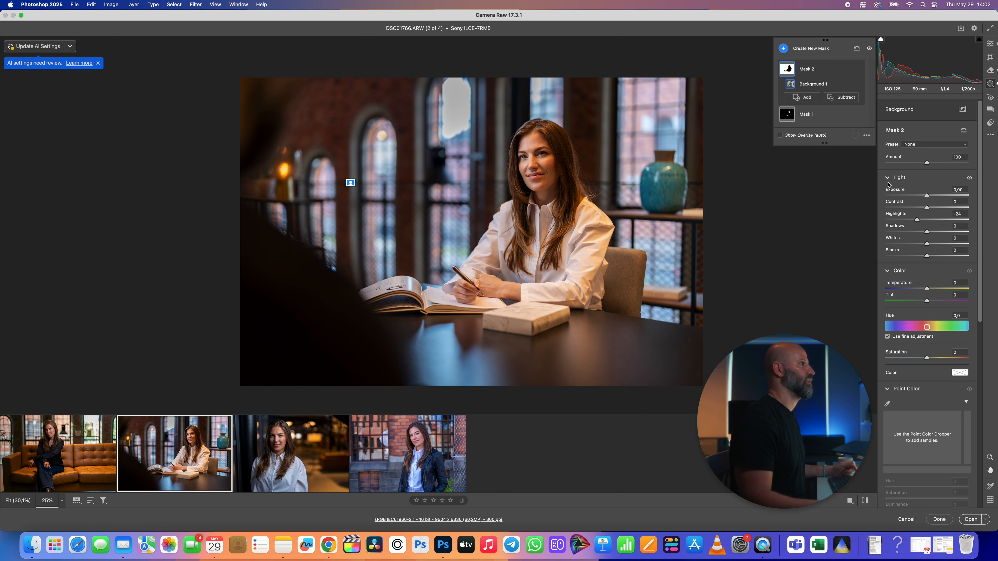
{"action": "key", "text": "e"}
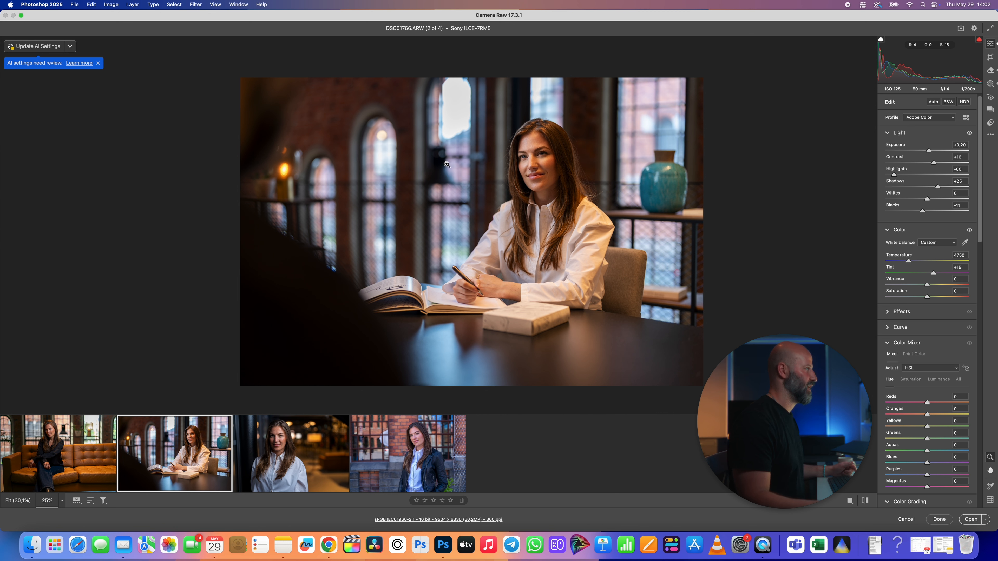
Step: Darken the vase side of DSC01766.ARW with a linear gradient mask ending beside the woman, lowering its Exposure, and switch to DSC01788.ARW
{"action": "left_click", "coordinate": [990, 84]}
{"action": "left_click", "coordinate": [784, 48]}
{"action": "left_click", "coordinate": [809, 128]}
{"action": "left_click_drag", "start_coordinate": [689, 158], "coordinate": [471, 160]}
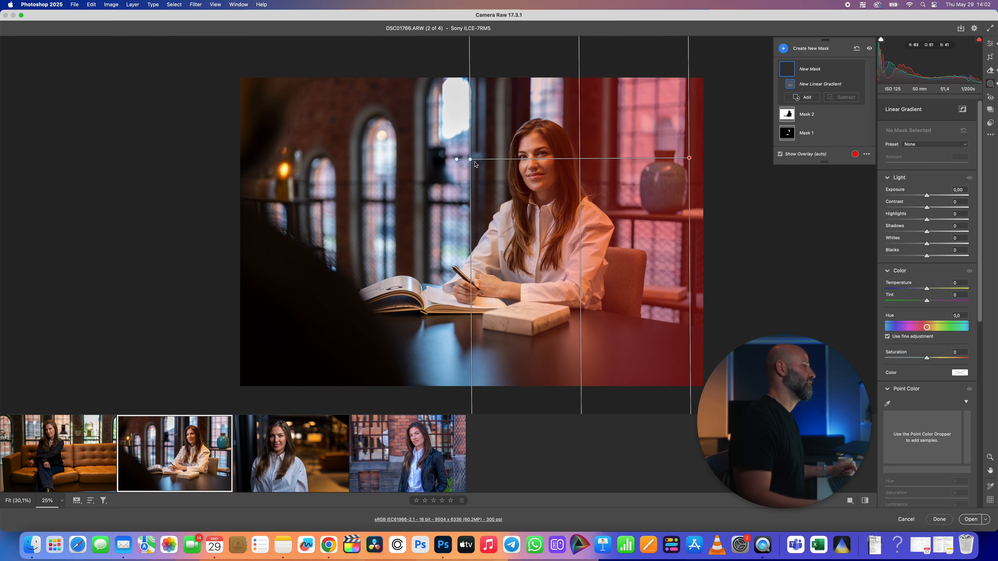
{"action": "left_click_drag", "start_coordinate": [926, 196], "coordinate": [916, 199]}
{"action": "left_click", "coordinate": [990, 43]}
{"action": "left_click", "coordinate": [338, 432]}
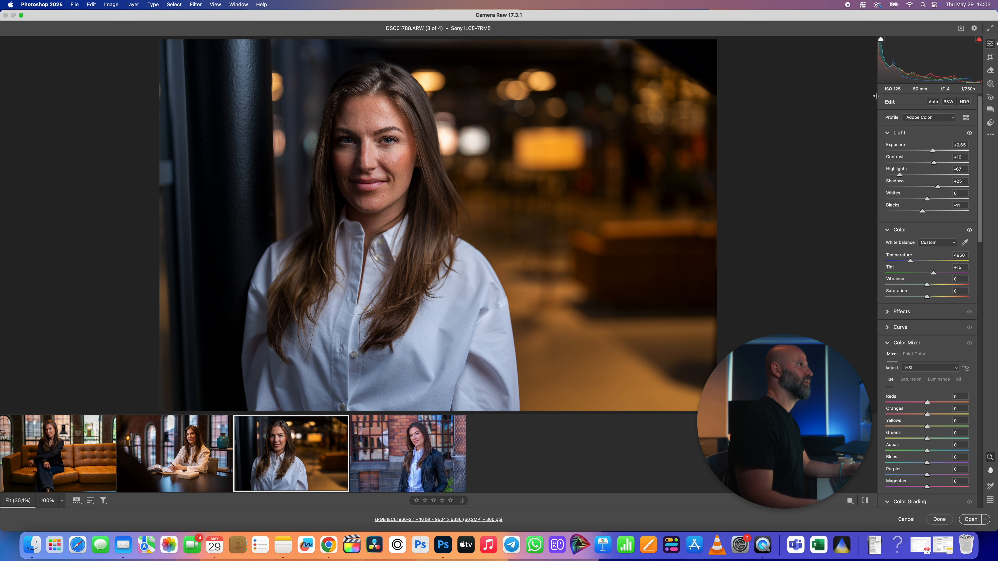
Step: Try the Level Upright correction on DSC01788.ARW, compare it repeatedly with Off, and return to the Edit settings with Upright disabled
{"action": "left_click", "coordinate": [990, 57]}
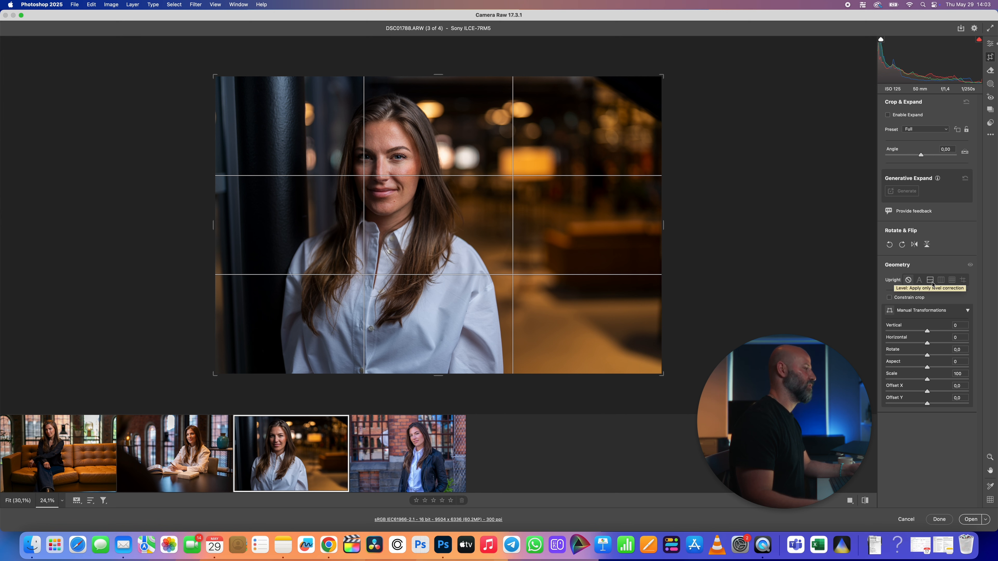
{"action": "left_click", "coordinate": [930, 280]}
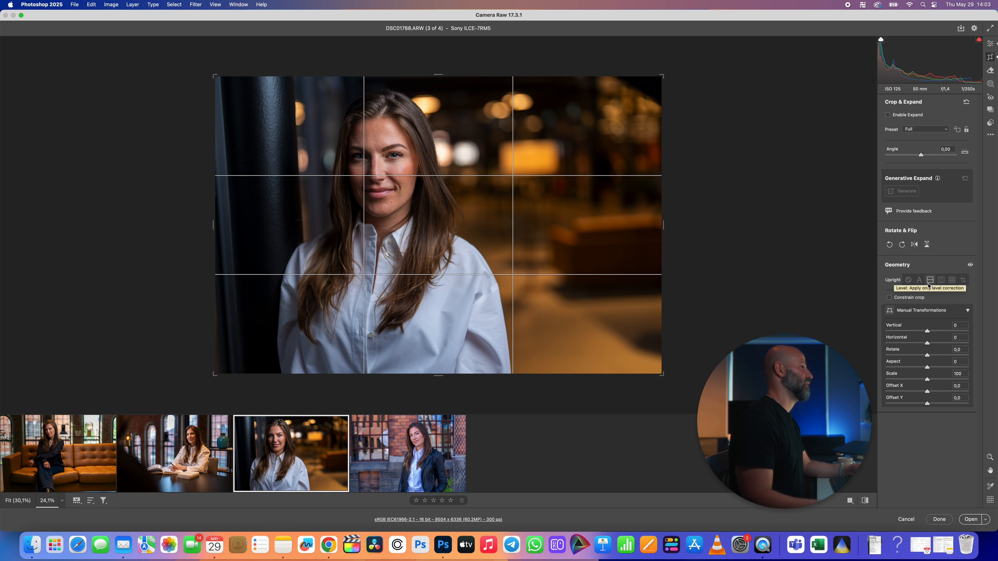
{"action": "left_click", "coordinate": [909, 281]}
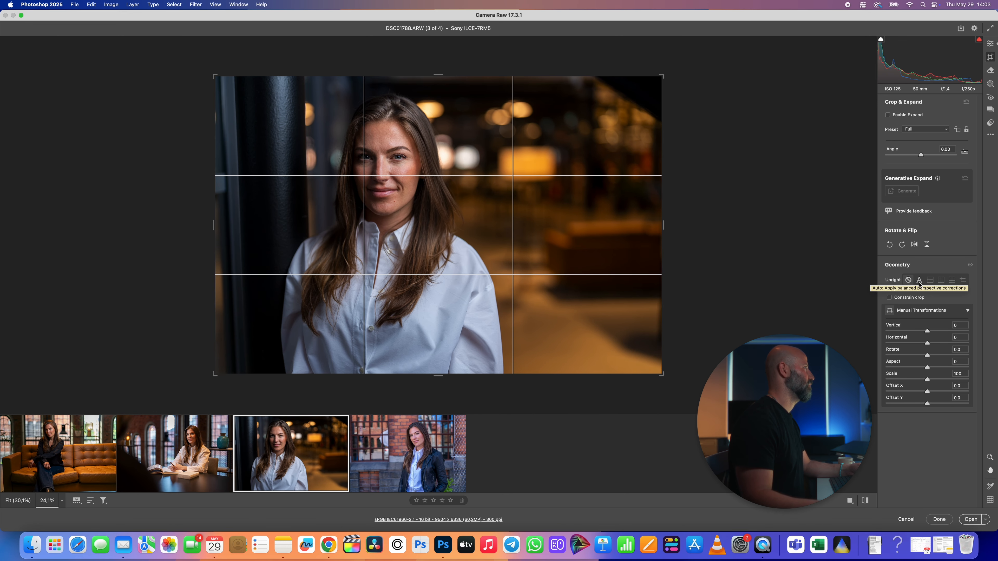
{"action": "left_click", "coordinate": [931, 280]}
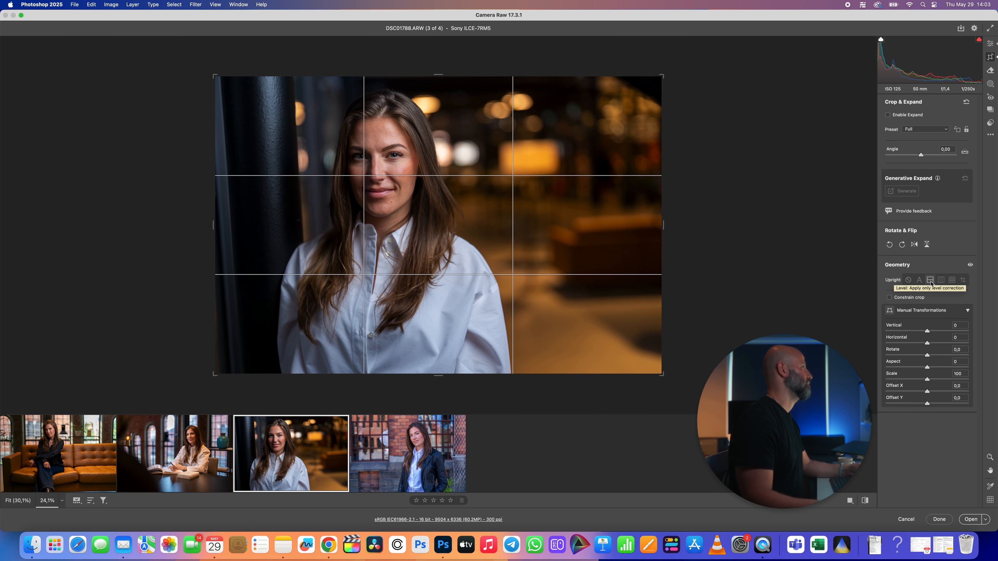
{"action": "left_click", "coordinate": [908, 281]}
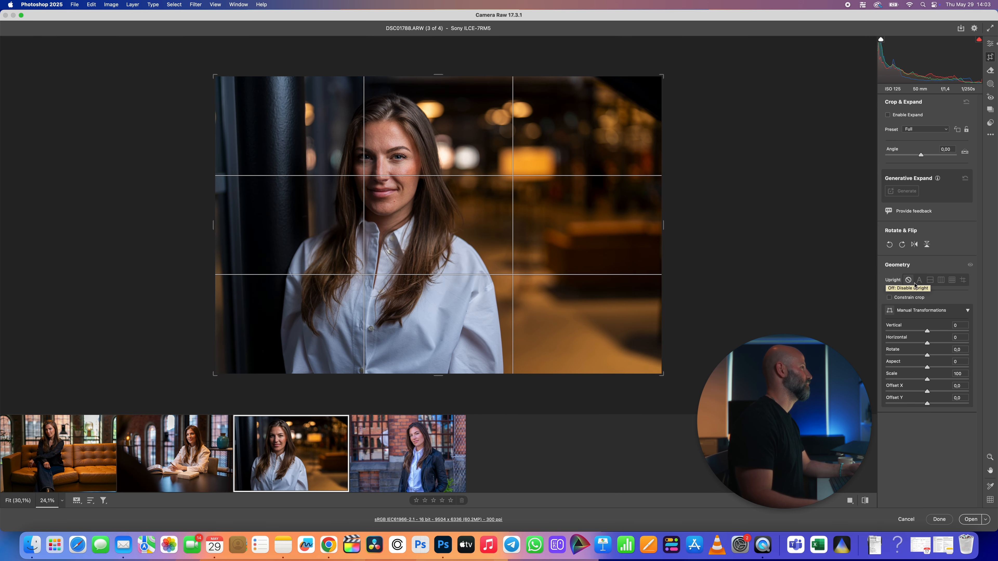
{"action": "left_click", "coordinate": [930, 280]}
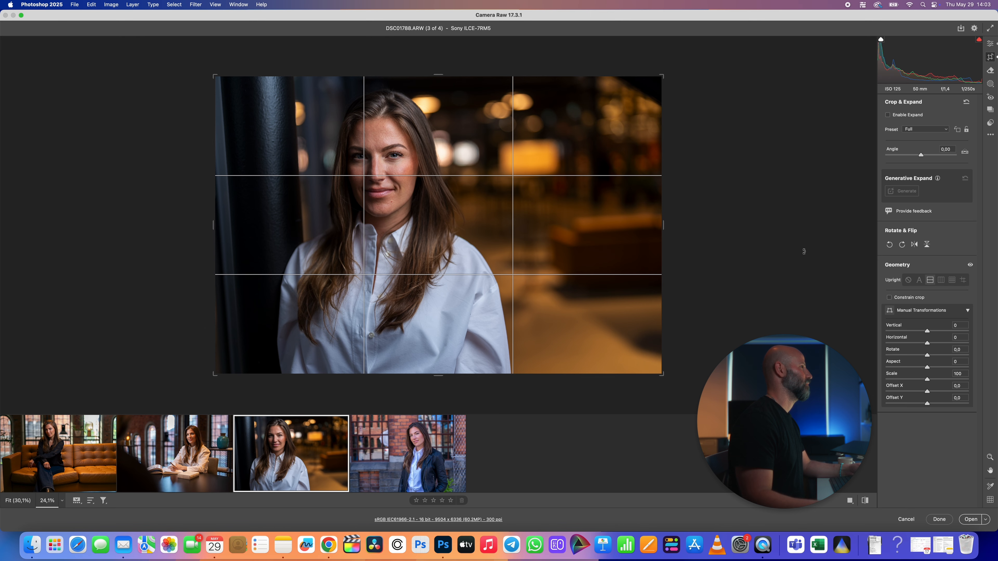
{"action": "left_click", "coordinate": [990, 43]}
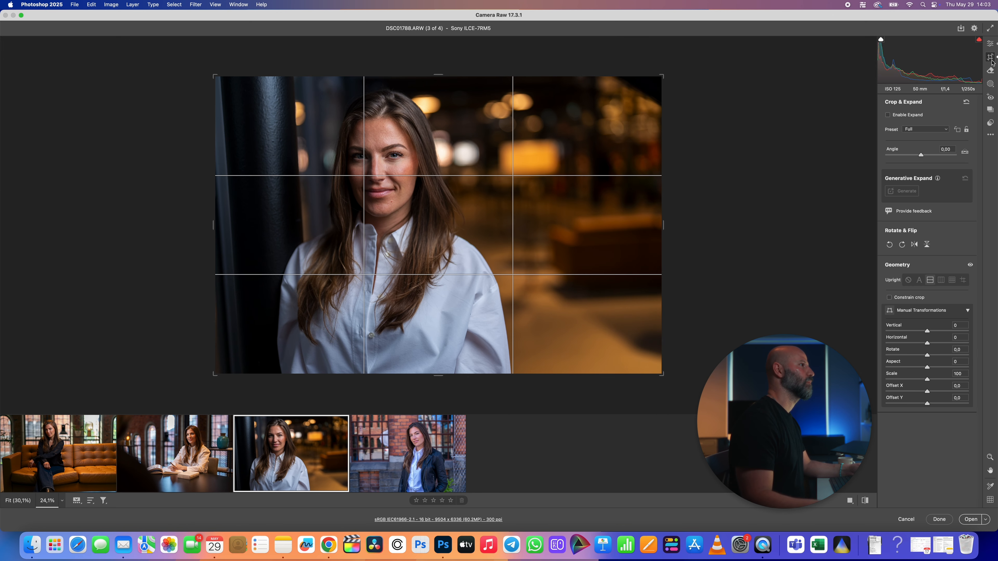
{"action": "left_click", "coordinate": [990, 56]}
{"action": "left_click", "coordinate": [909, 281]}
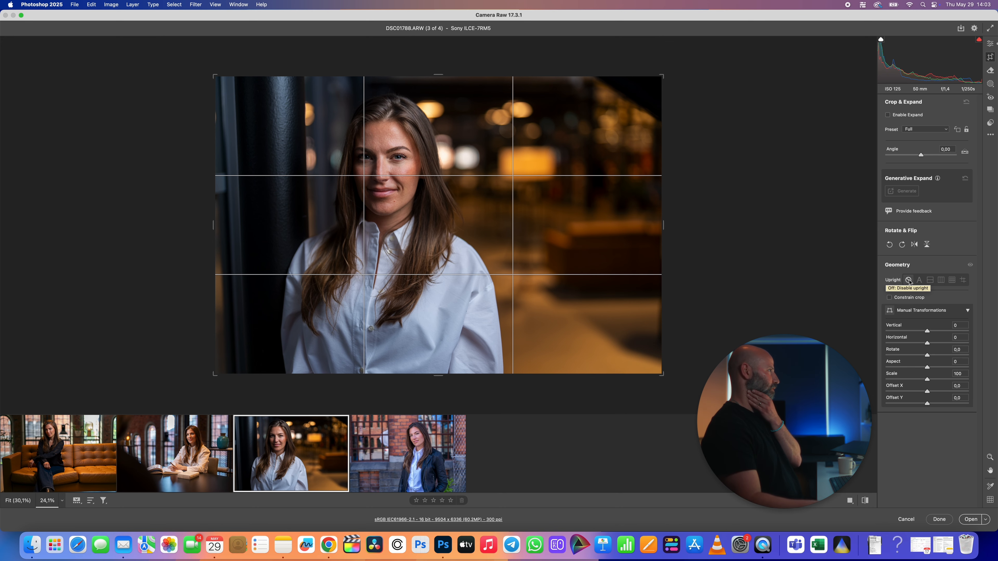
{"action": "left_click", "coordinate": [990, 43]}
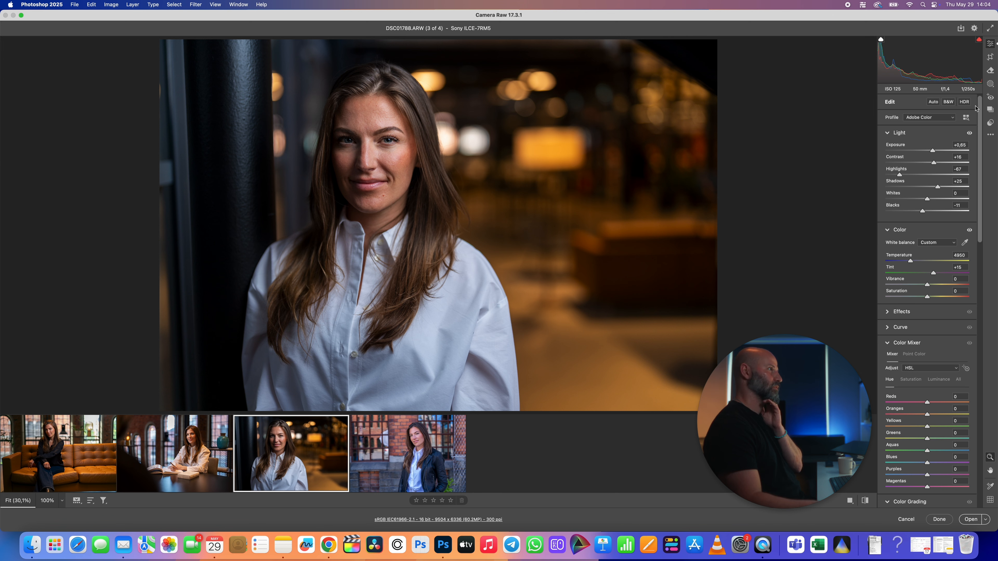
Step: Create a Background mask on DSC01788.ARW and raise its Shadows to +48
{"action": "left_click", "coordinate": [990, 86]}
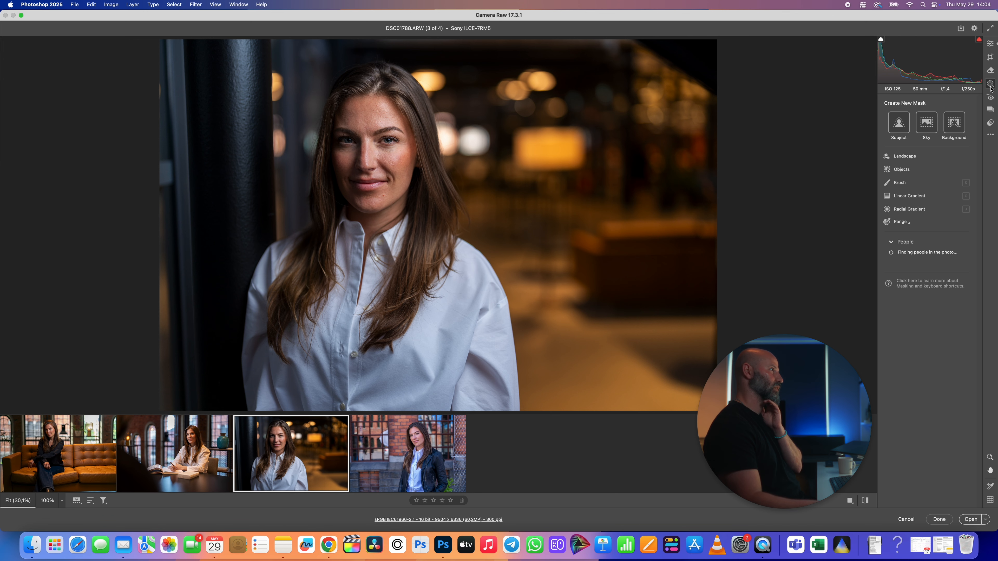
{"action": "left_click", "coordinate": [957, 131]}
{"action": "left_click_drag", "start_coordinate": [927, 232], "coordinate": [947, 235]}
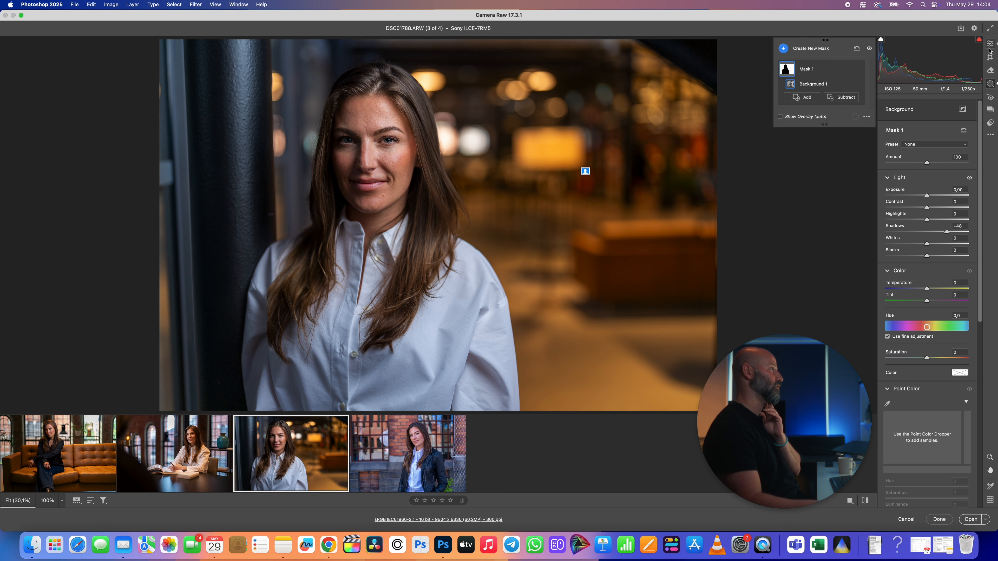
{"action": "key", "text": "e"}
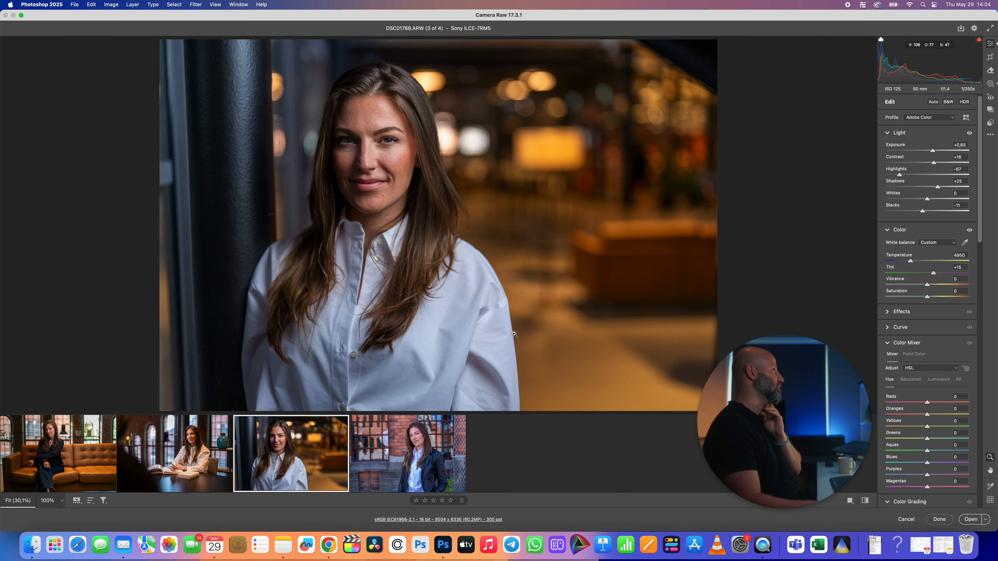
Step: Create a people mask covering the woman's Facial Skin and Body Skin on DSC01788.ARW, and set its Texture to -43
{"action": "left_click", "coordinate": [990, 84]}
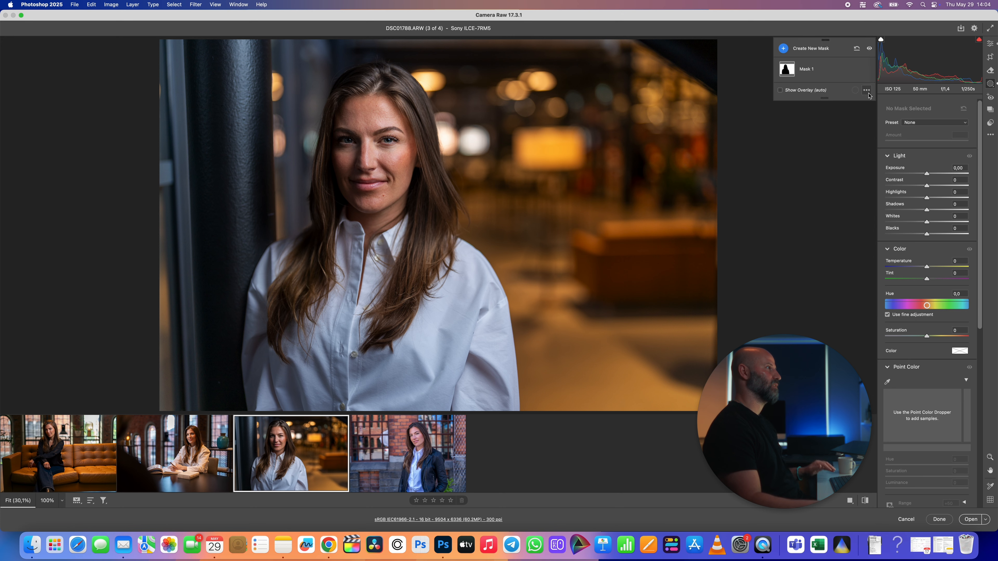
{"action": "left_click", "coordinate": [818, 51]}
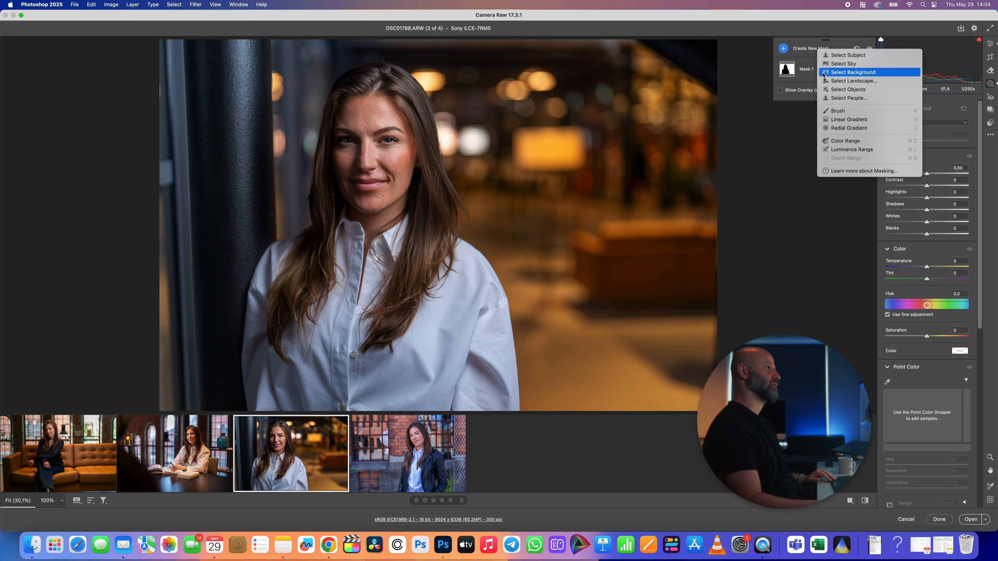
{"action": "left_click", "coordinate": [862, 99]}
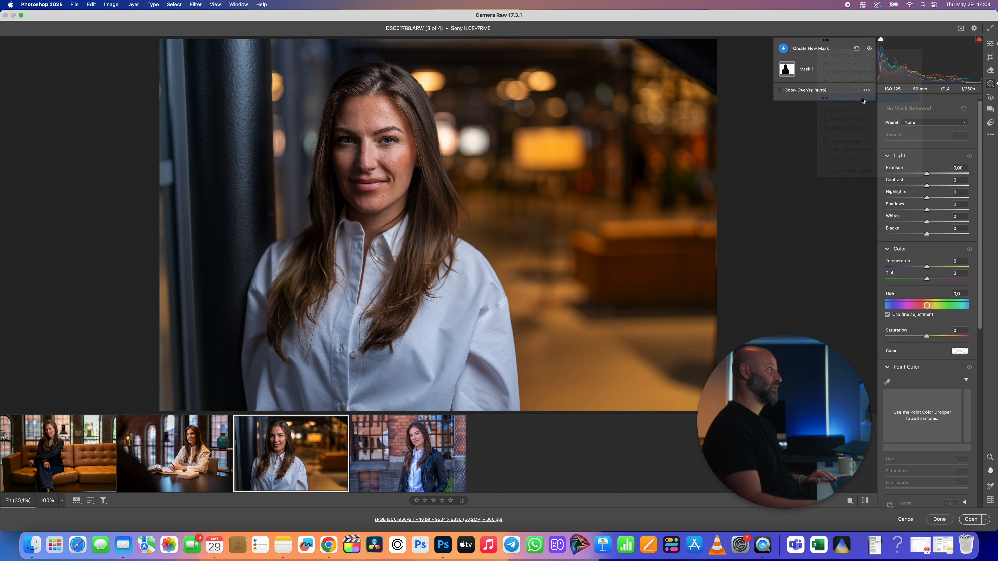
{"action": "left_click", "coordinate": [905, 174]}
{"action": "left_click", "coordinate": [905, 182]}
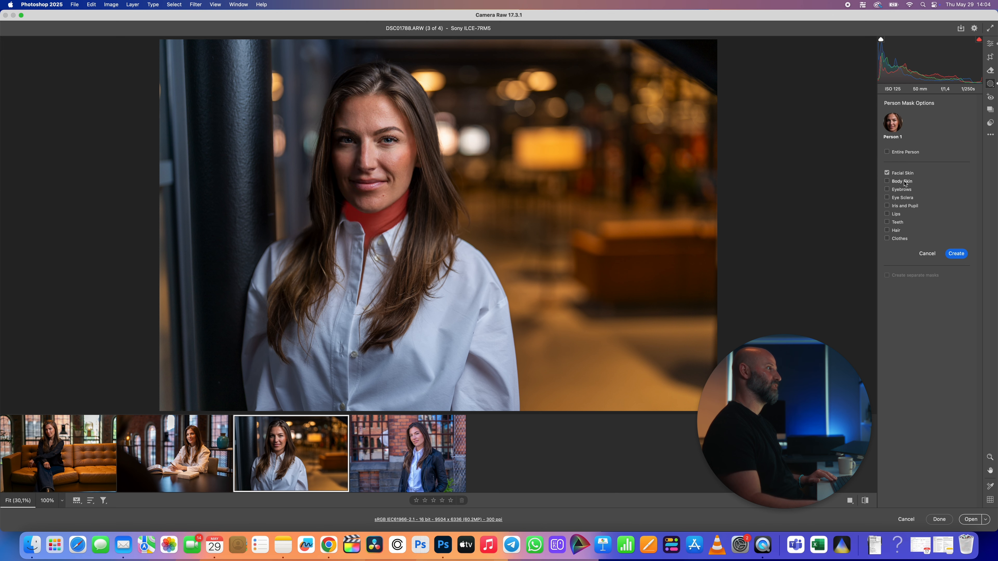
{"action": "left_click", "coordinate": [955, 254]}
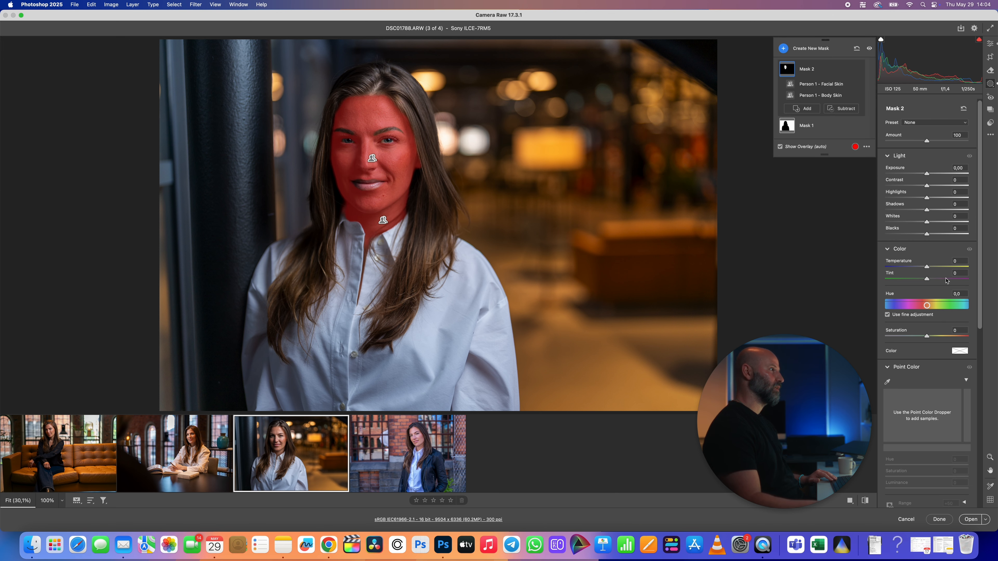
{"action": "scroll", "coordinate": [949, 283], "scroll_direction": "down", "scroll_amount": 10}
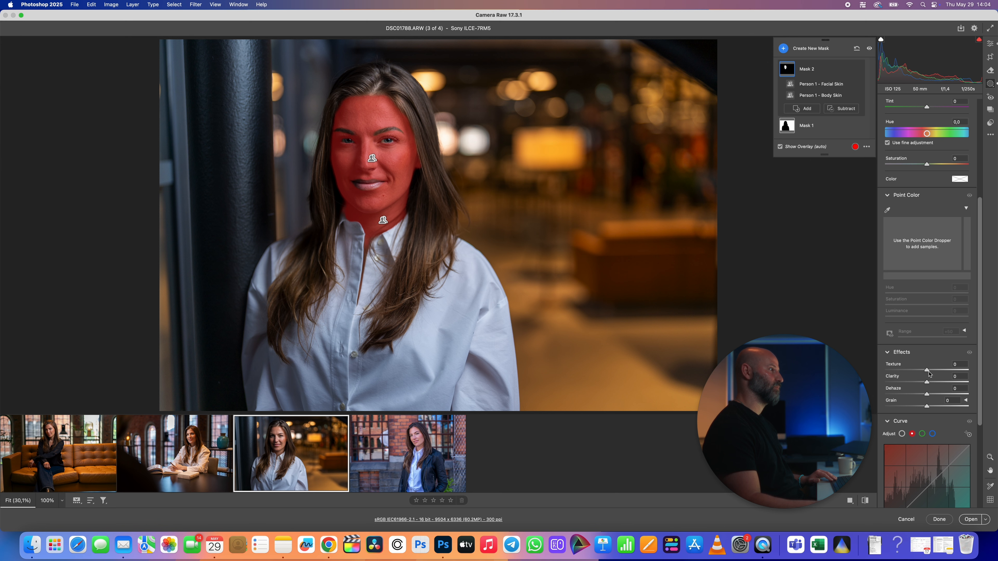
{"action": "left_click_drag", "start_coordinate": [926, 370], "coordinate": [909, 372]}
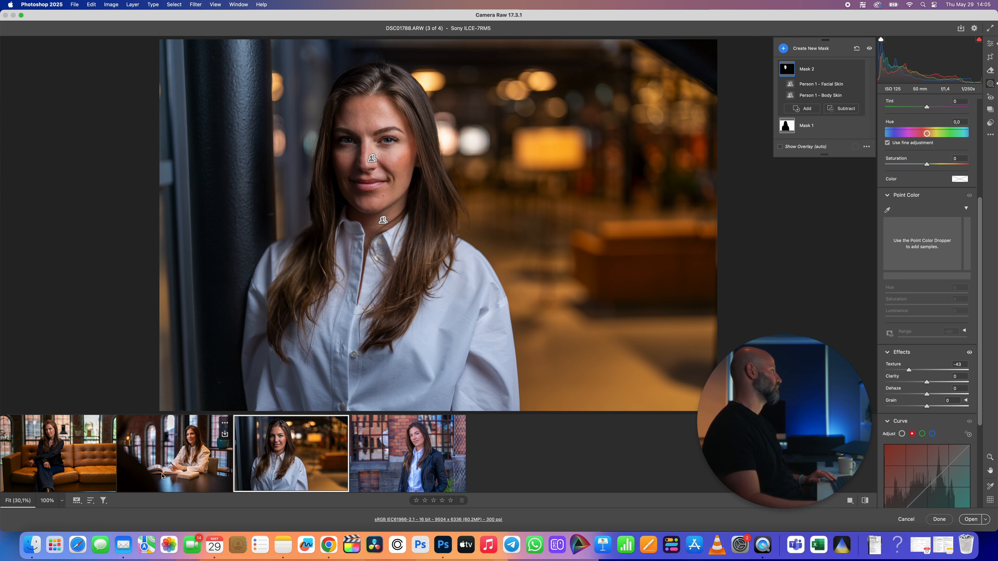
Step: Review DSC01766.ARW and DSC01788.ARW, and set Temperature to 5550 and Tint to +9 on the brick-wall portrait DSC01876.ARW
{"action": "left_click", "coordinate": [134, 470]}
{"action": "left_click", "coordinate": [87, 464]}
{"action": "left_click", "coordinate": [203, 464]}
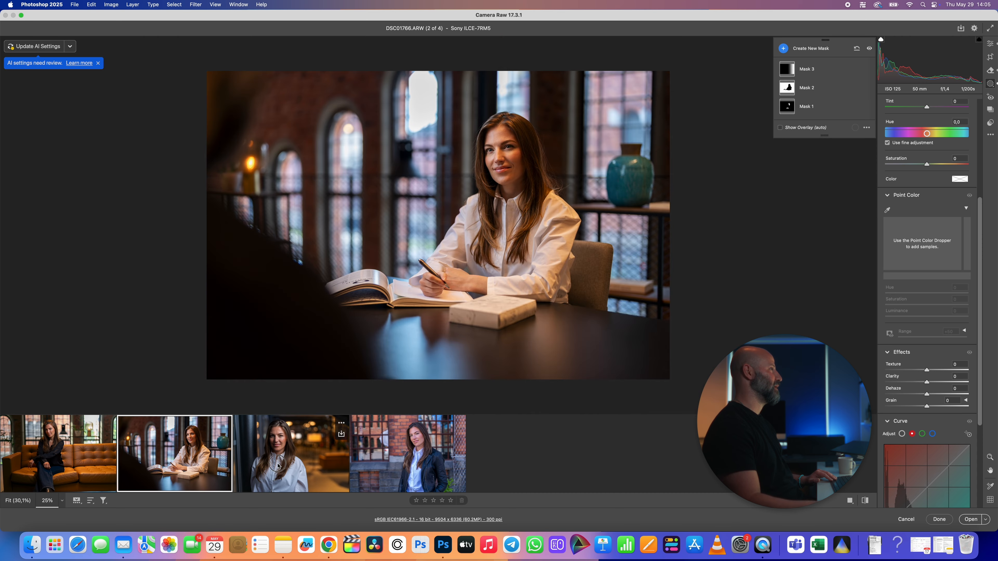
{"action": "left_click", "coordinate": [283, 465]}
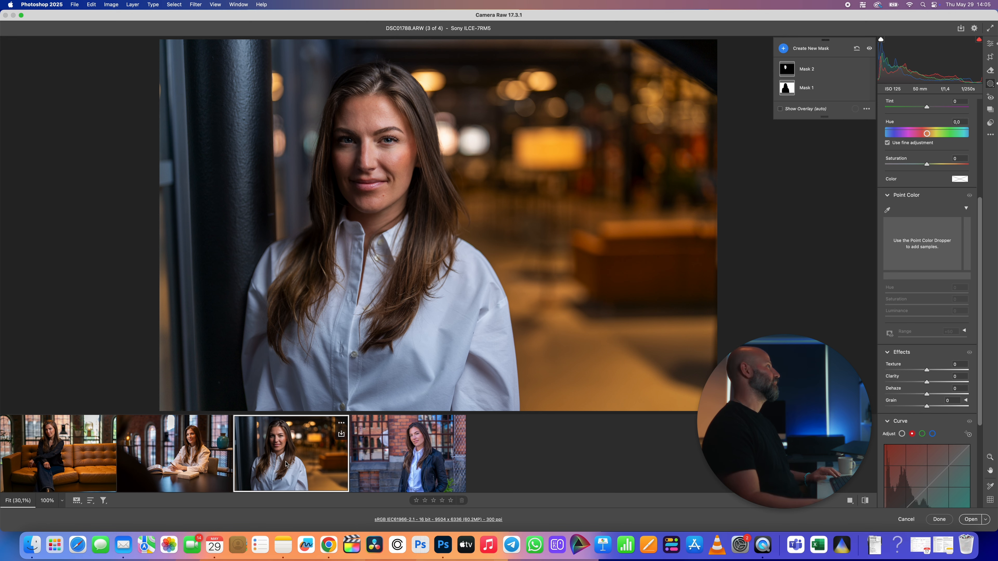
{"action": "left_click", "coordinate": [396, 448]}
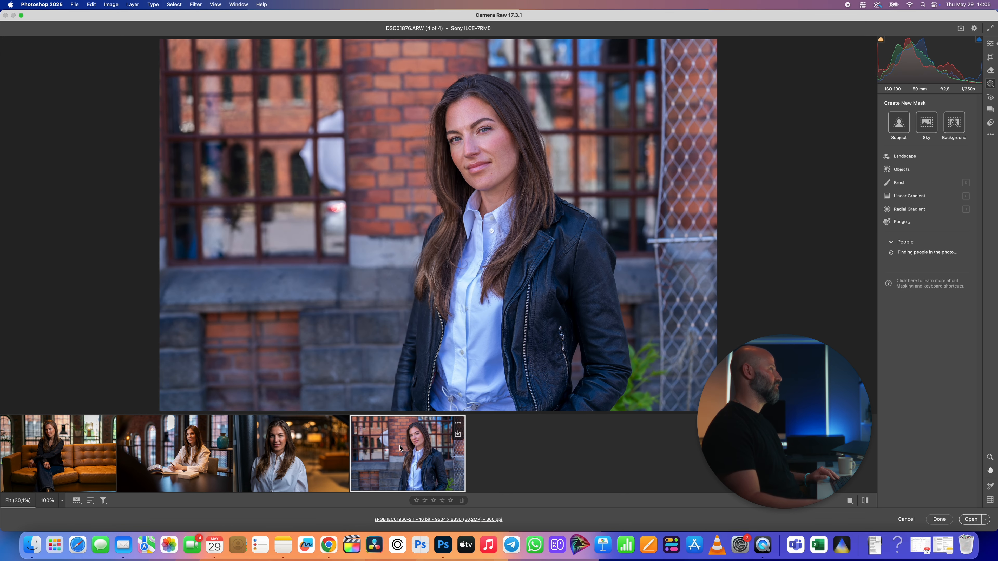
{"action": "key", "text": "e"}
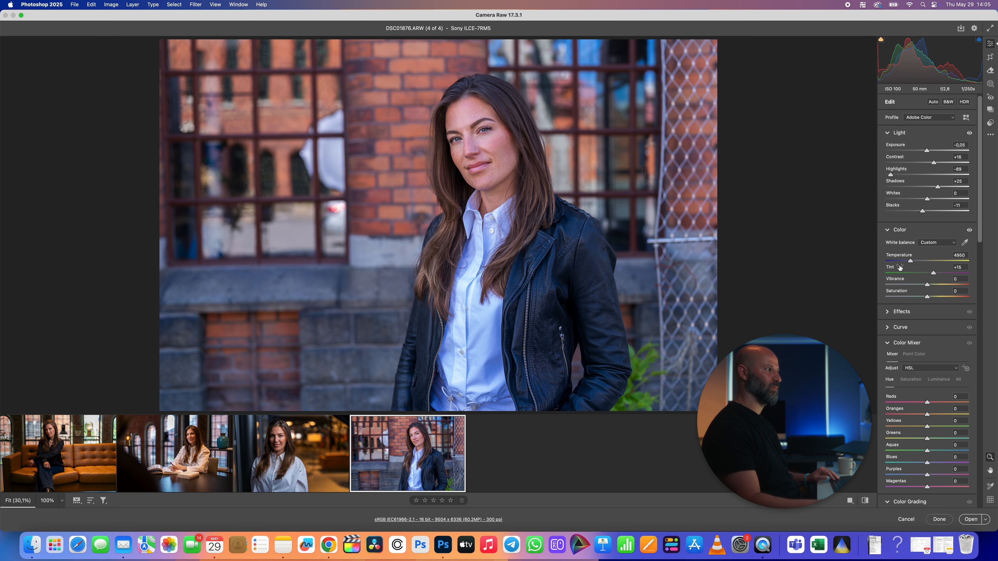
{"action": "left_click_drag", "start_coordinate": [933, 273], "coordinate": [916, 262]}
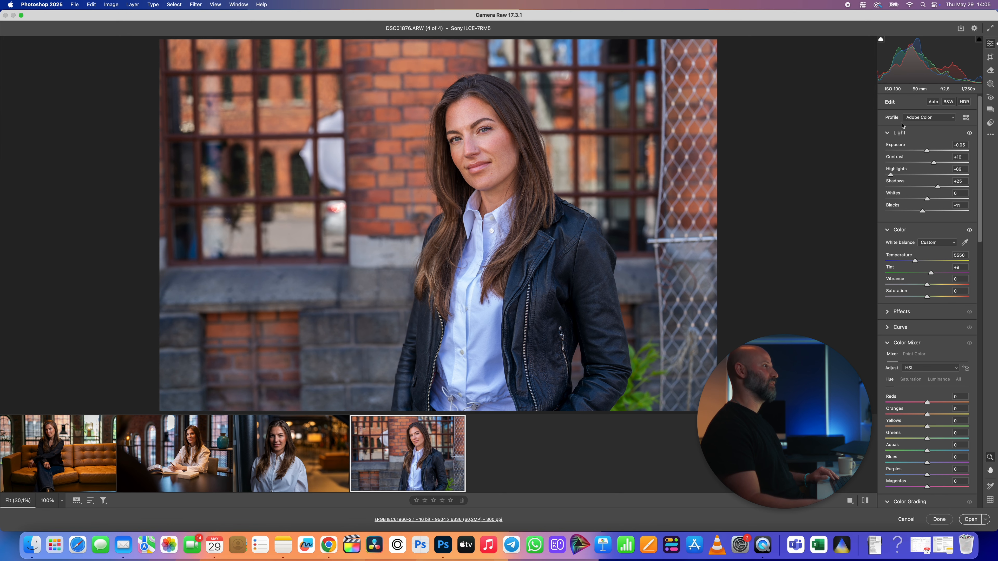
Step: Straighten the brick-wall portrait DSC01876.ARW with the Level Upright correction and return to the Edit settings
{"action": "left_click", "coordinate": [991, 58]}
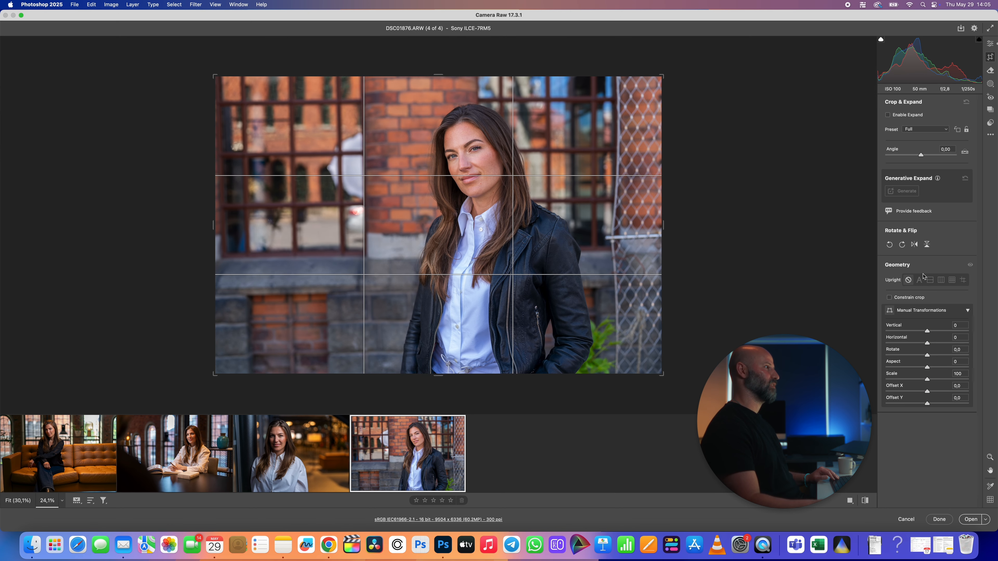
{"action": "left_click", "coordinate": [930, 280]}
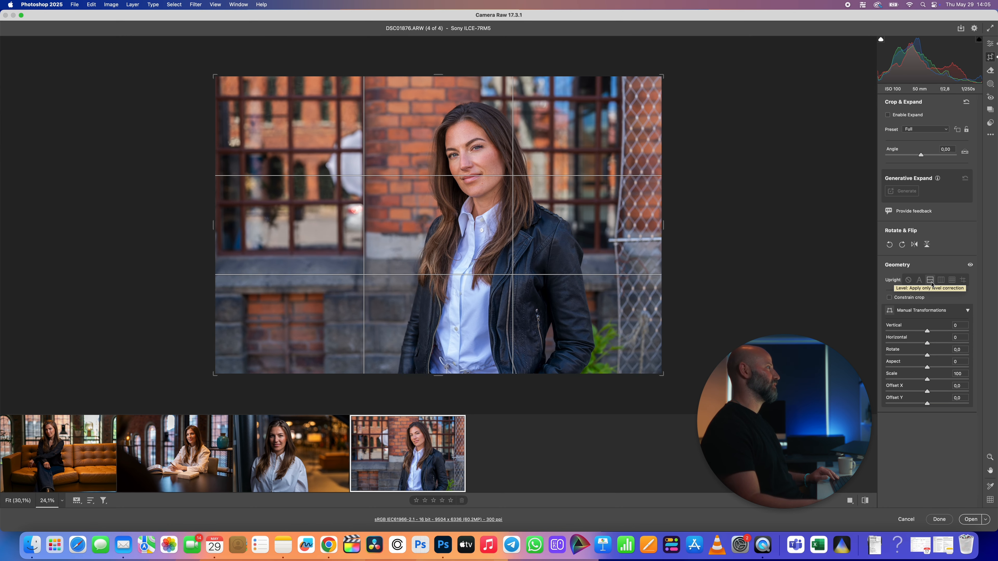
{"action": "key", "text": "Return"}
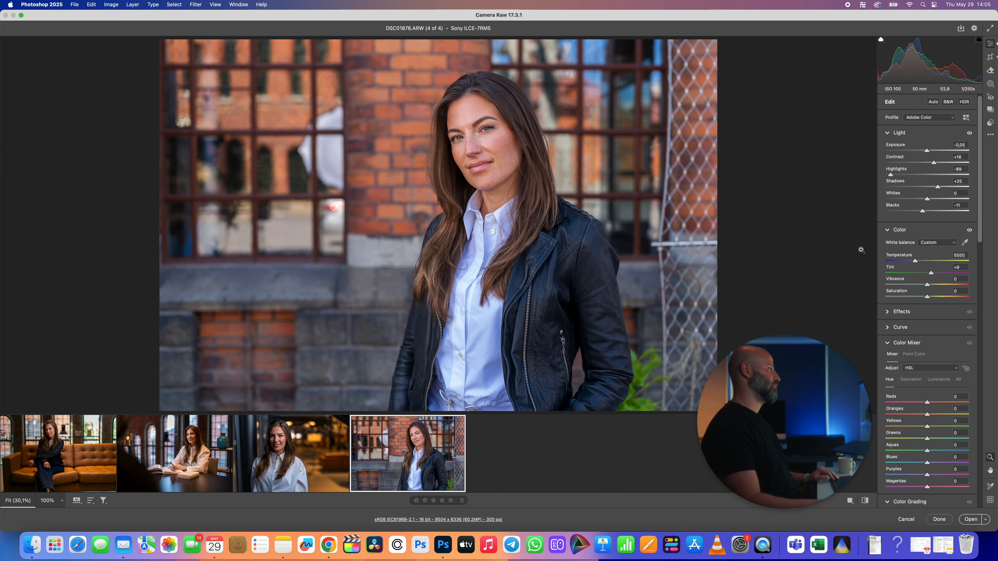
Step: Apply the Level Upright correction to the sofa portrait DSC01608.ARW
{"action": "left_click", "coordinate": [73, 467]}
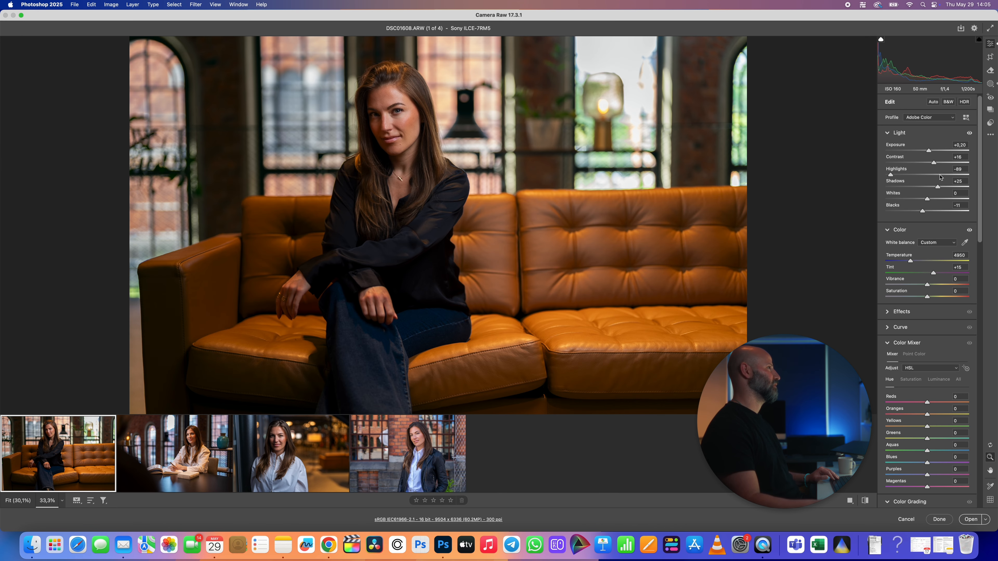
{"action": "left_click", "coordinate": [990, 58]}
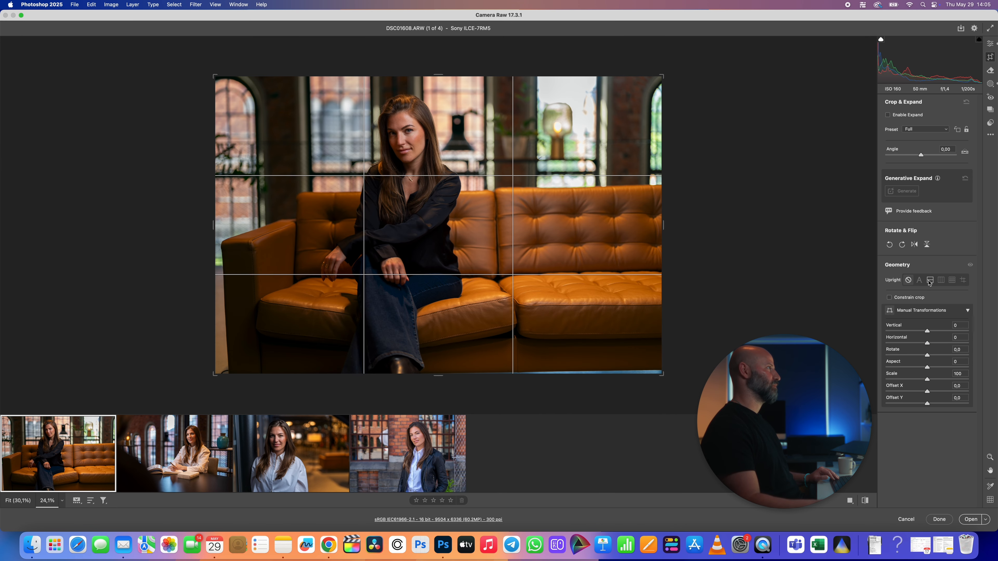
{"action": "key", "text": "Return"}
Step: Select all four edited portraits together and open their save options
{"action": "left_click", "coordinate": [407, 454]}
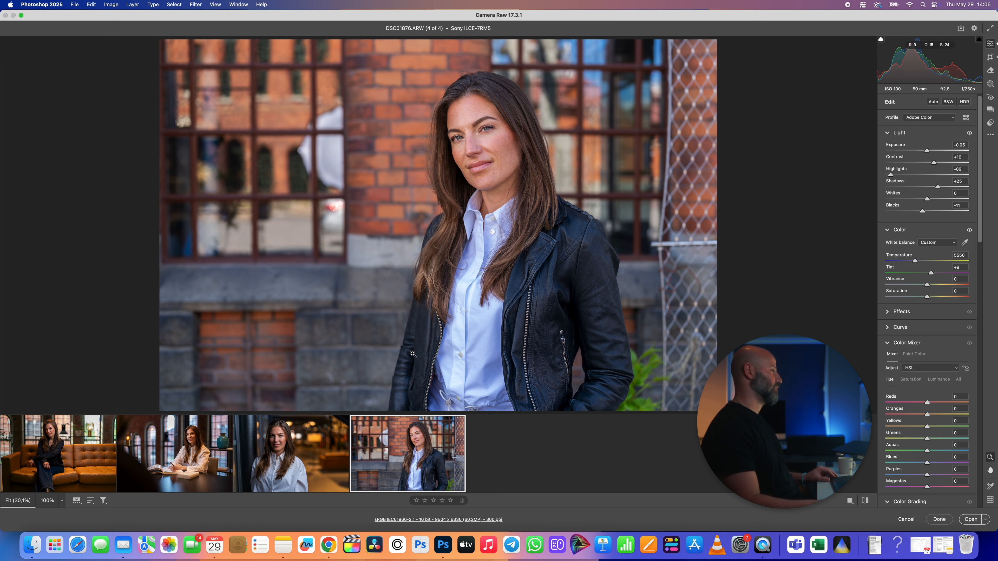
{"action": "left_click", "coordinate": [79, 467], "text": "shift"}
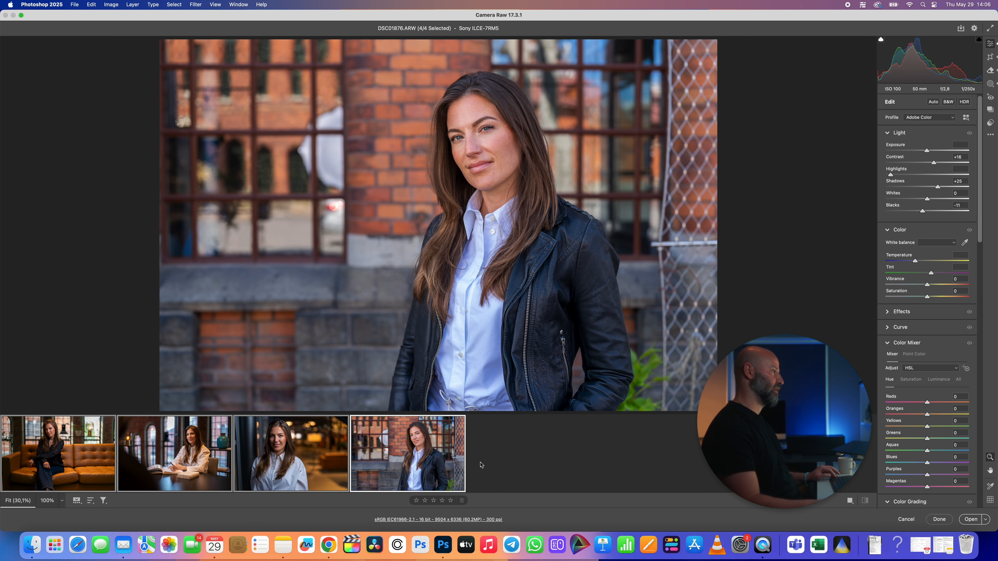
{"action": "left_click", "coordinate": [87, 463]}
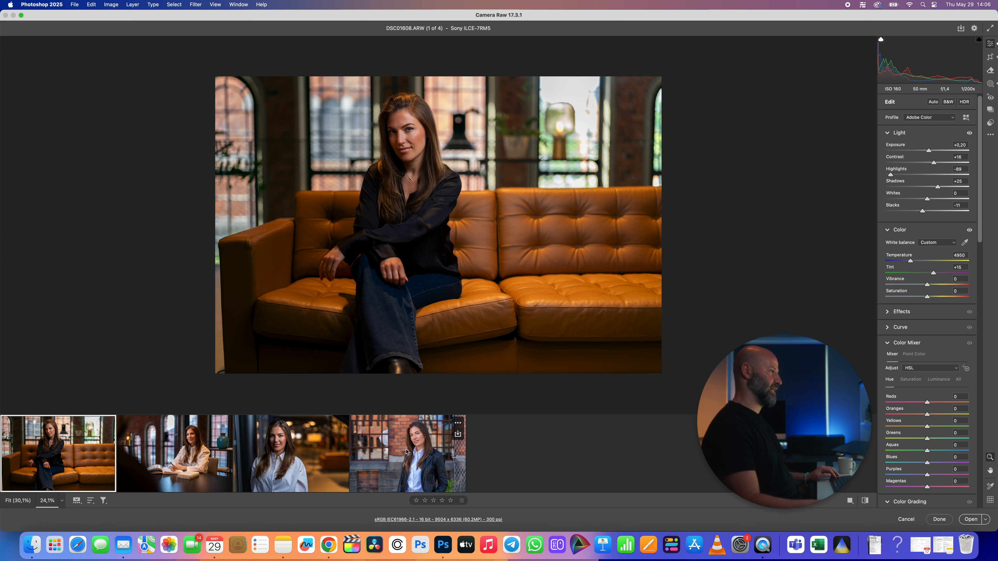
{"action": "key", "text": "super+a"}
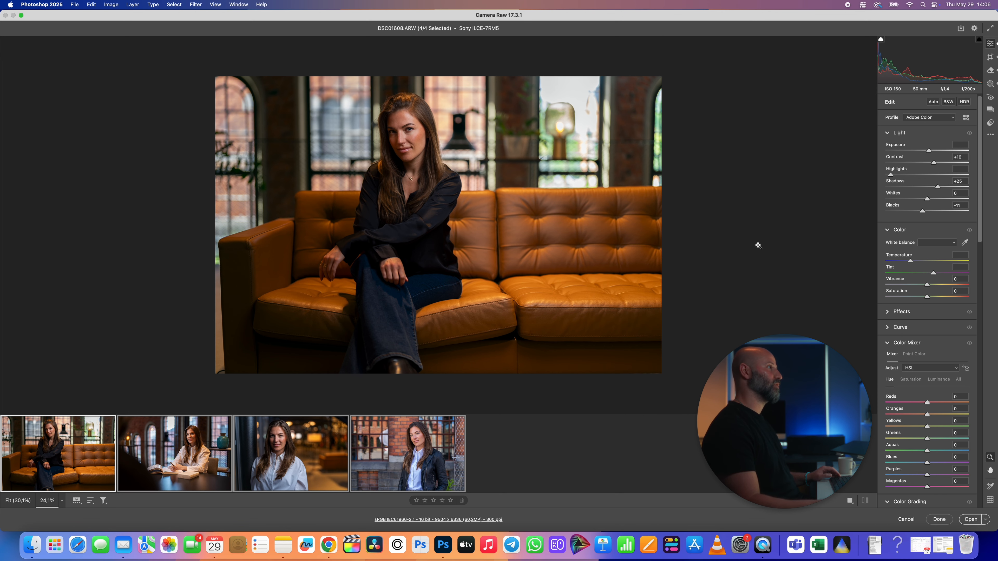
{"action": "left_click", "coordinate": [960, 28]}
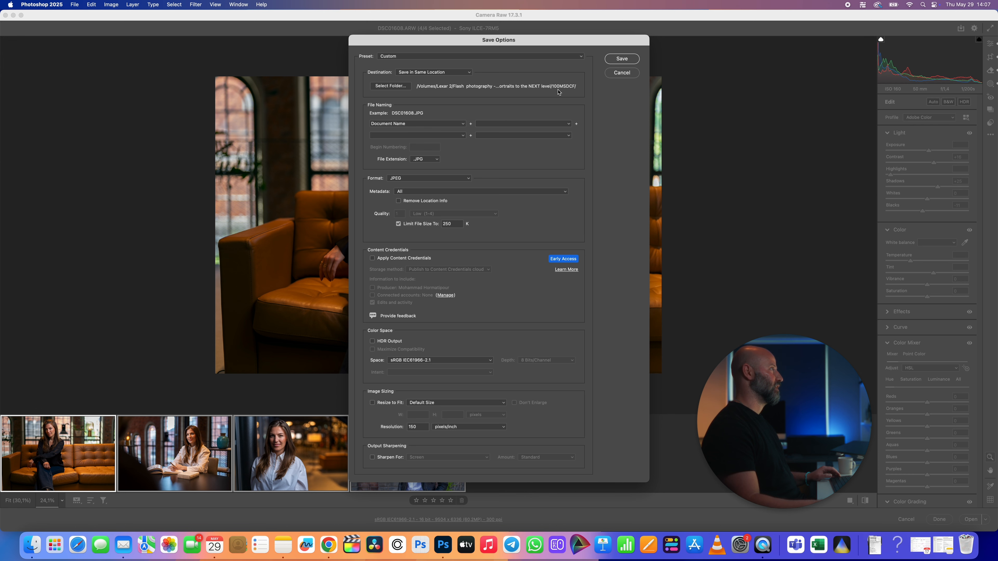
Step: Set the save destination for the exported portraits to a new location, the Desktop folder
{"action": "left_click", "coordinate": [435, 75]}
{"action": "left_click", "coordinate": [440, 80]}
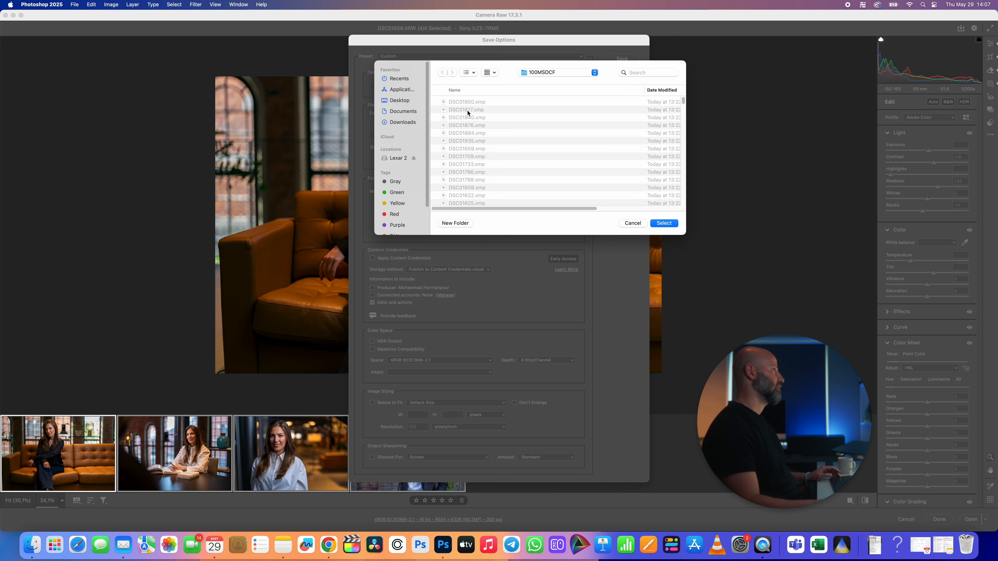
{"action": "left_click", "coordinate": [400, 101]}
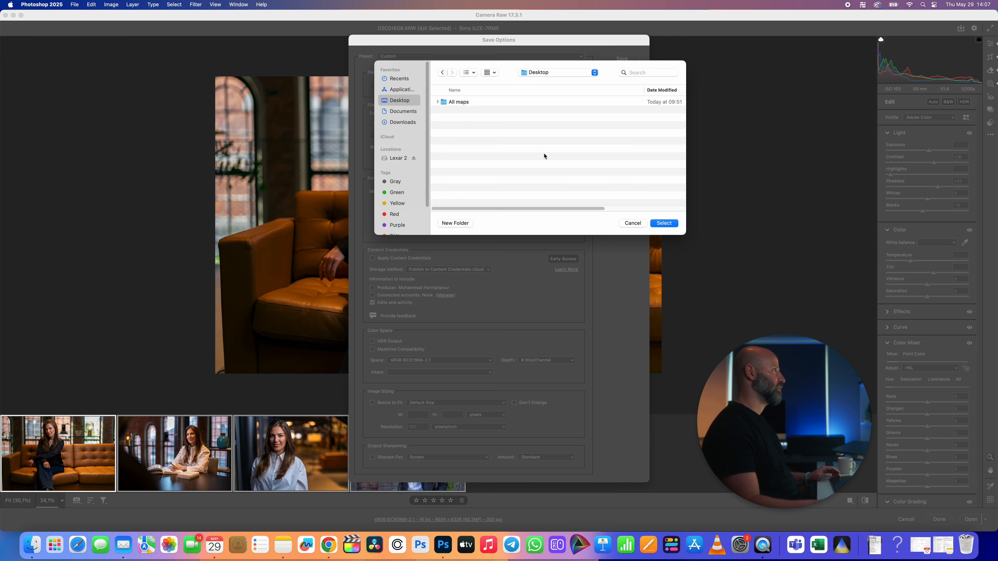
{"action": "left_click", "coordinate": [667, 224]}
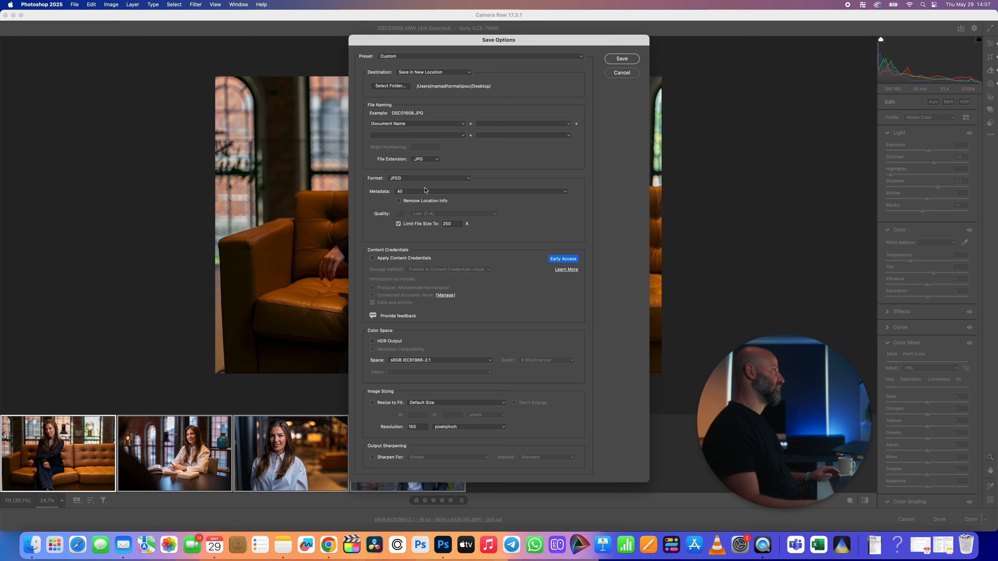
Step: Keep the JPEG format, remove the file size limit, and use Maximum (10-12) quality at 10
{"action": "left_click", "coordinate": [424, 178]}
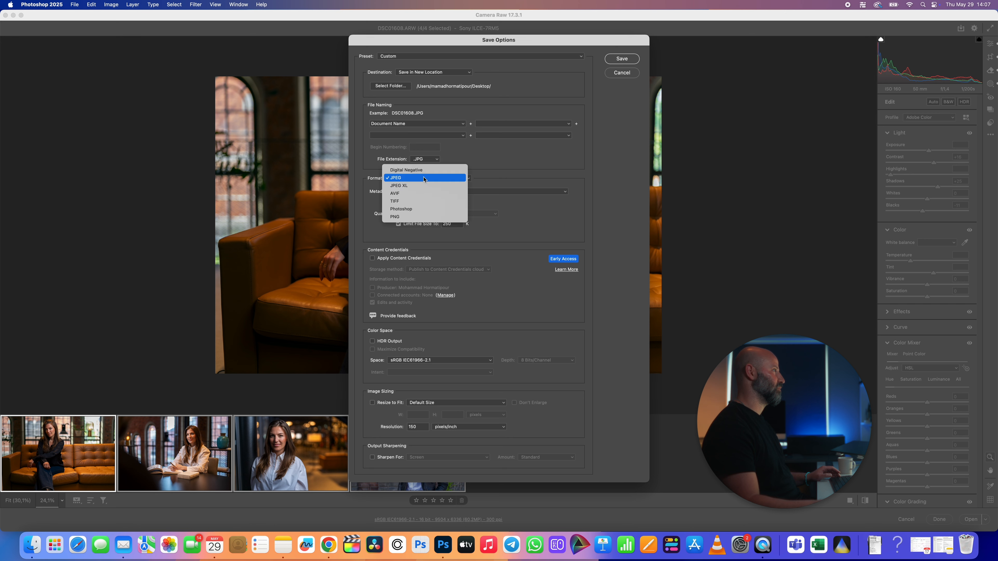
{"action": "left_click", "coordinate": [424, 178]}
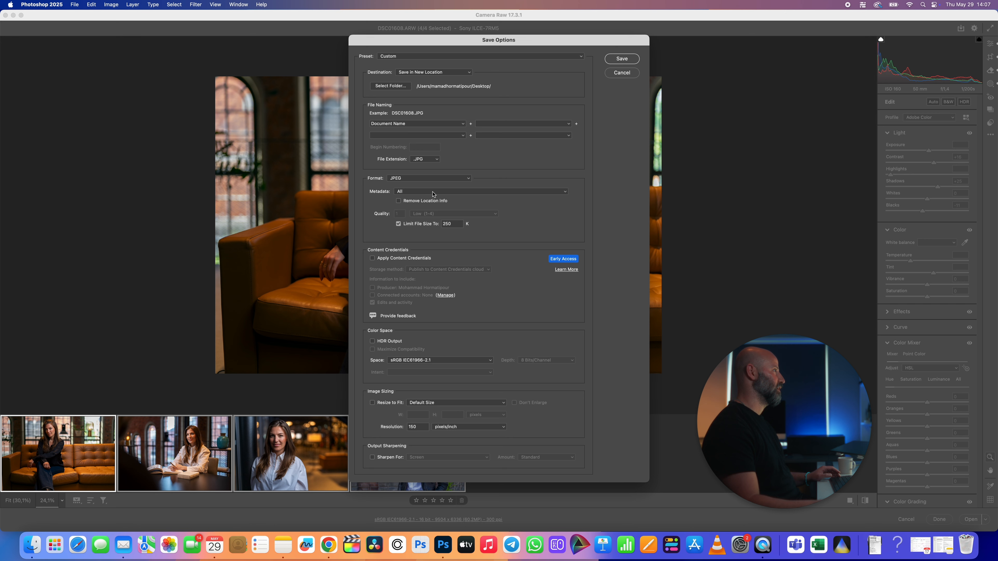
{"action": "left_click", "coordinate": [399, 224]}
{"action": "left_click", "coordinate": [445, 215]}
{"action": "left_click", "coordinate": [449, 237]}
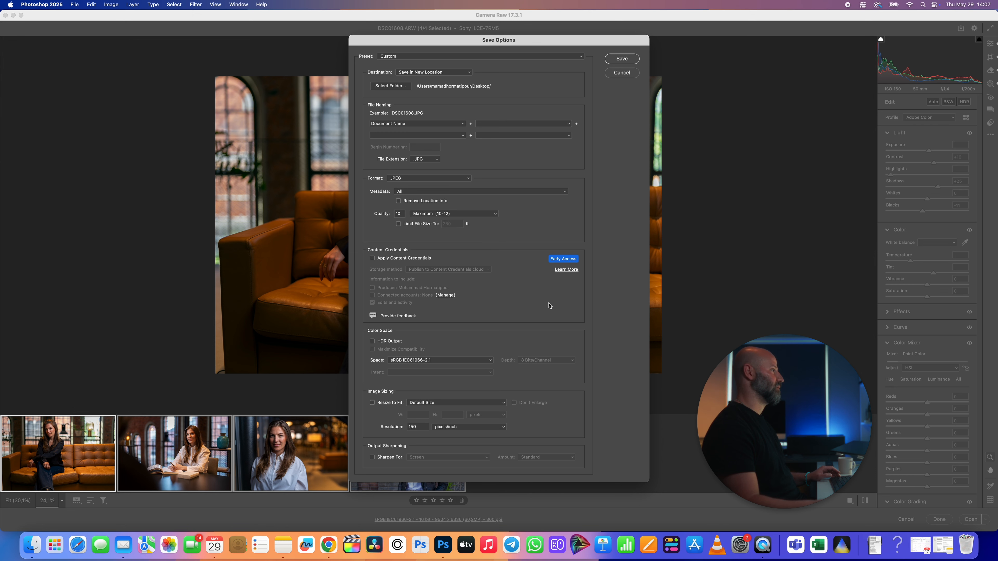
Step: Set the image resolution to 300 pixels/inch and save the four portraits
{"action": "left_click_drag", "start_coordinate": [422, 427], "coordinate": [388, 425]}
{"action": "type", "text": "300"}
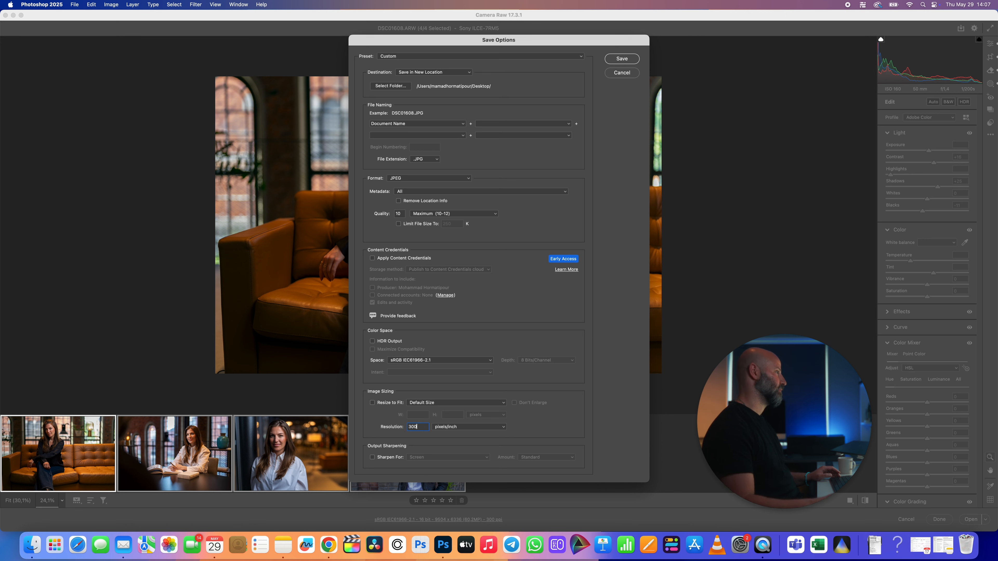
{"action": "left_click", "coordinate": [628, 62]}
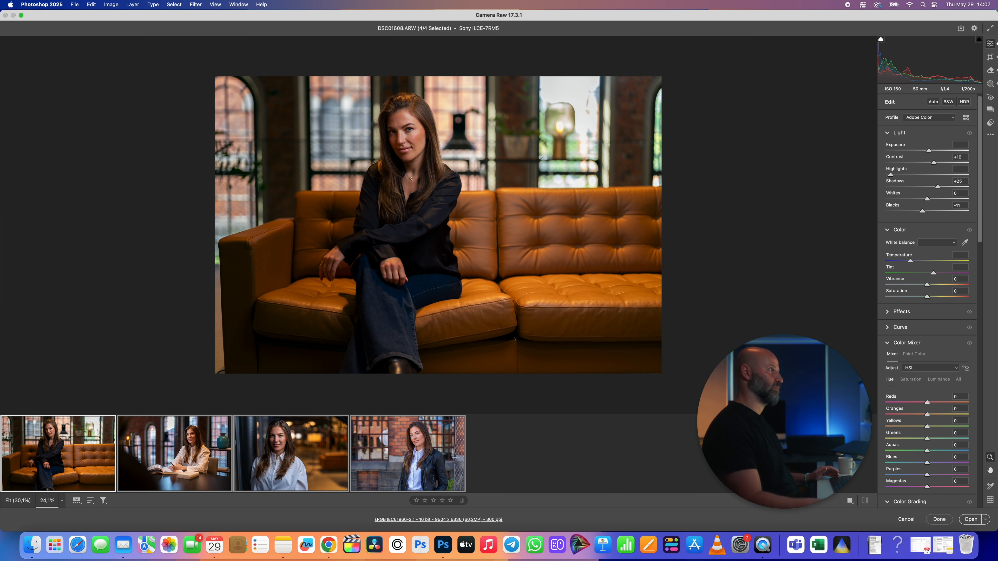
Step: Open the four exported JPGs from the desktop in Preview and review each portrait
{"action": "left_click", "coordinate": [21, 15]}
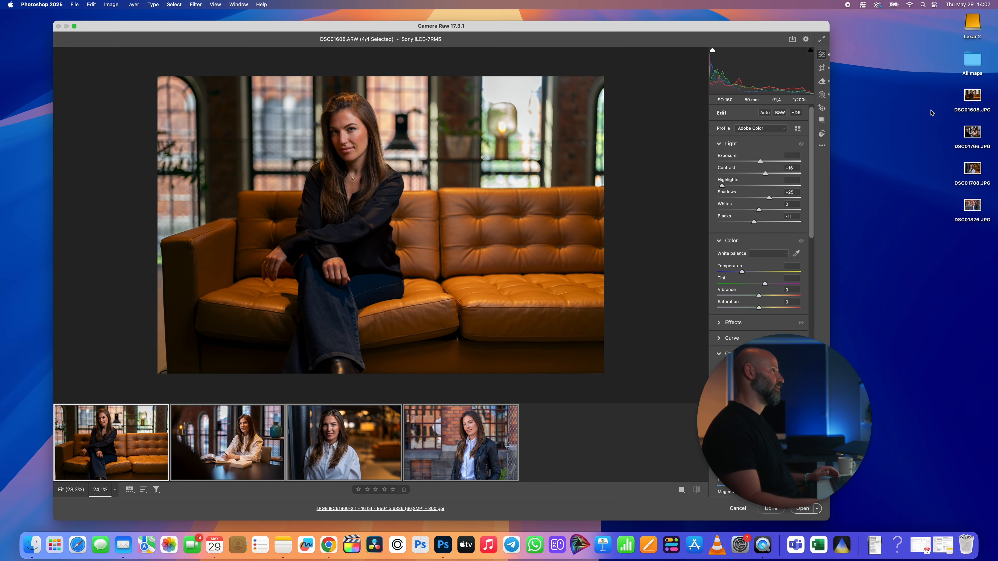
{"action": "left_click_drag", "start_coordinate": [929, 97], "coordinate": [991, 228]}
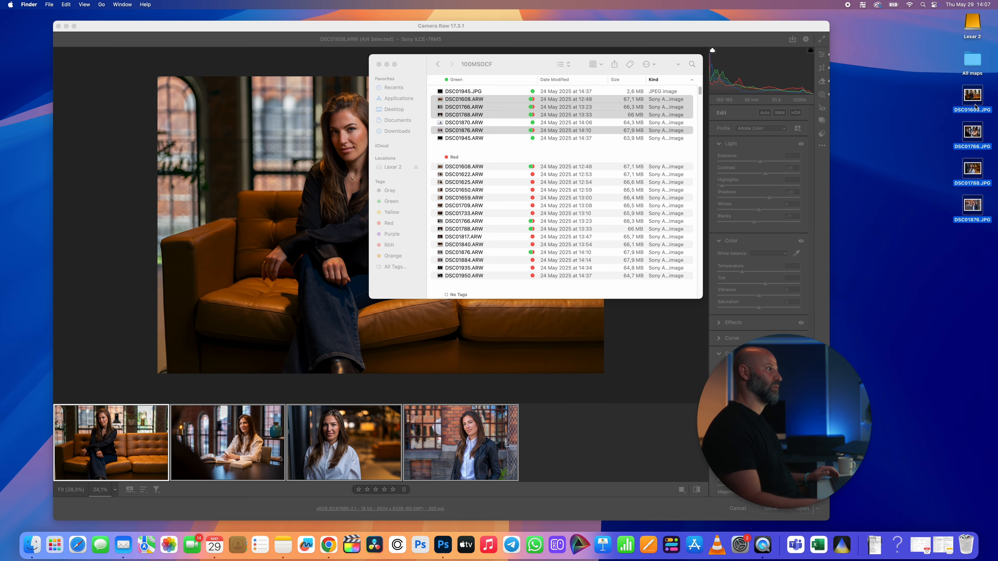
{"action": "double_click", "coordinate": [973, 96]}
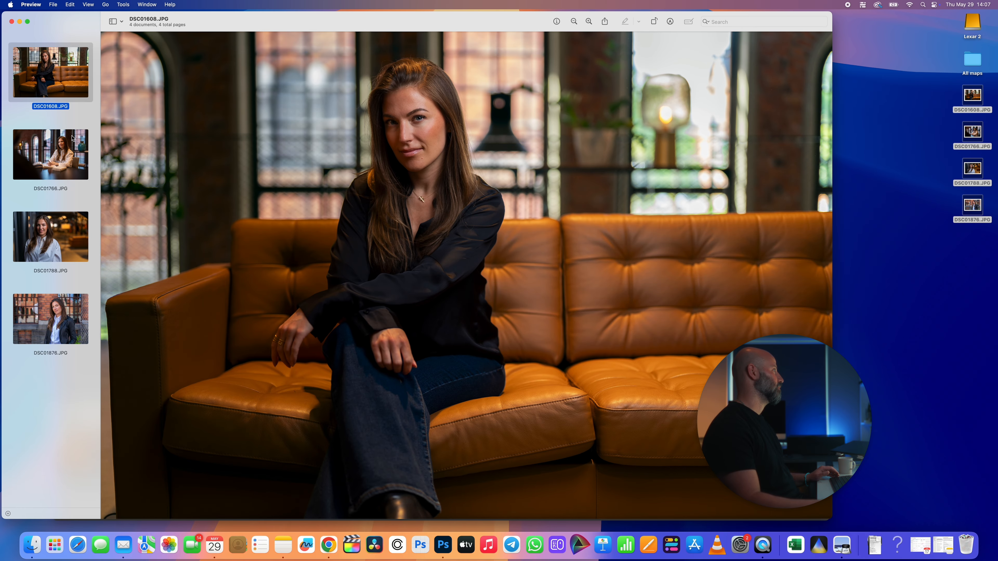
{"action": "left_click", "coordinate": [49, 164]}
{"action": "left_click", "coordinate": [52, 238]}
{"action": "left_click", "coordinate": [54, 294]}
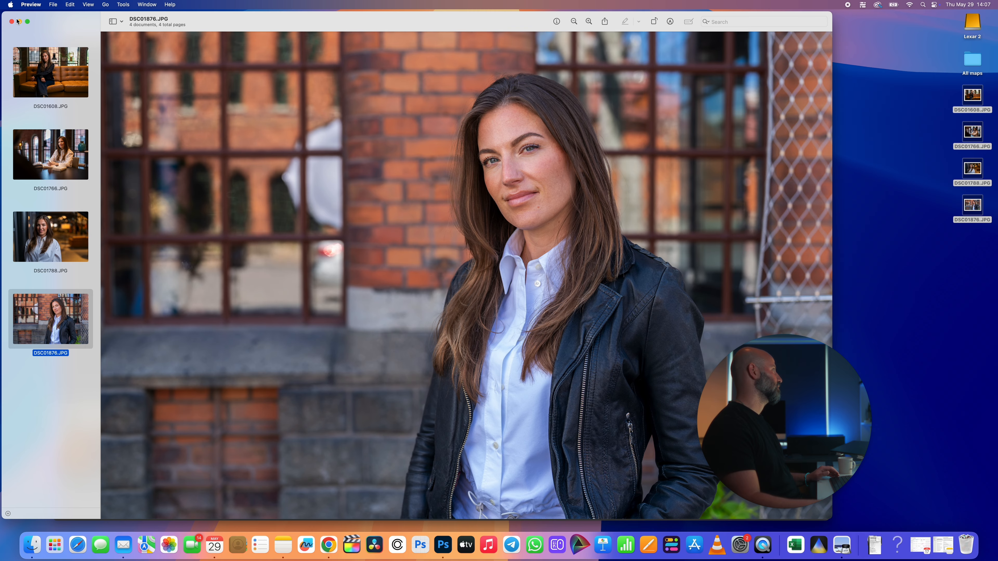
Step: Close the Preview and Finder windows and return to Camera Raw at full-screen size
{"action": "left_click", "coordinate": [18, 21]}
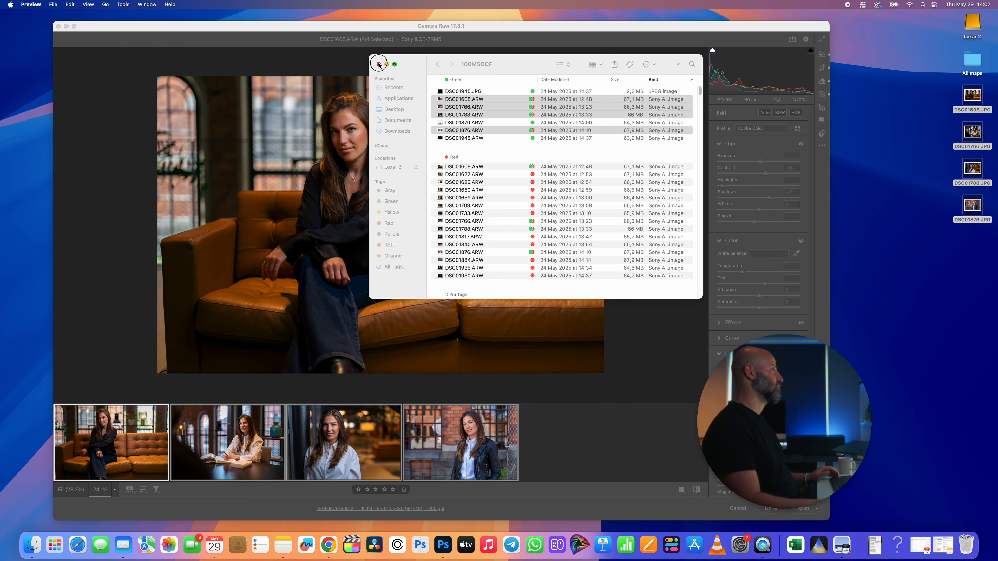
{"action": "left_click", "coordinate": [380, 64]}
{"action": "mouse_move", "coordinate": [495, 27]}
{"action": "left_mouse_down"}
{"action": "mouse_move", "coordinate": [529, 20]}
{"action": "mouse_move", "coordinate": [507, 20]}
{"action": "left_mouse_up"}
{"action": "left_click", "coordinate": [86, 19]}
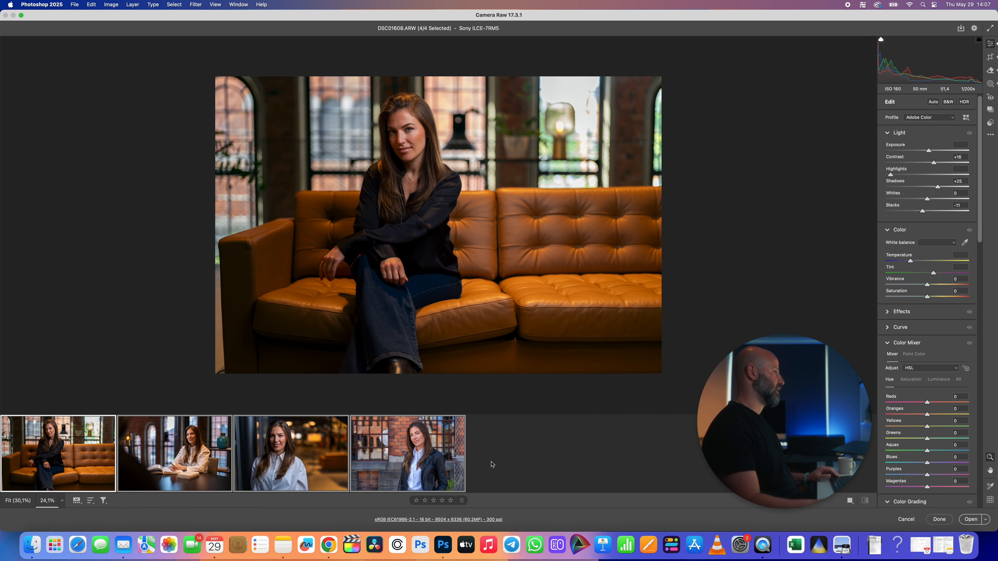
Step: Select all four portraits in the filmstrip and open them as images in Photoshop
{"action": "left_click", "coordinate": [431, 460]}
{"action": "left_click", "coordinate": [75, 458], "text": "shift"}
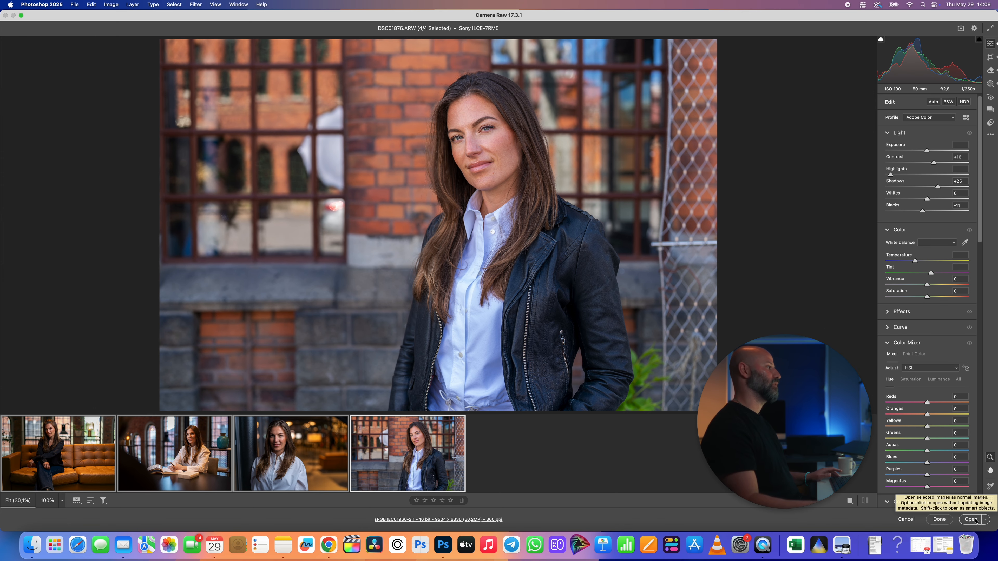
{"action": "key", "text": "Return"}
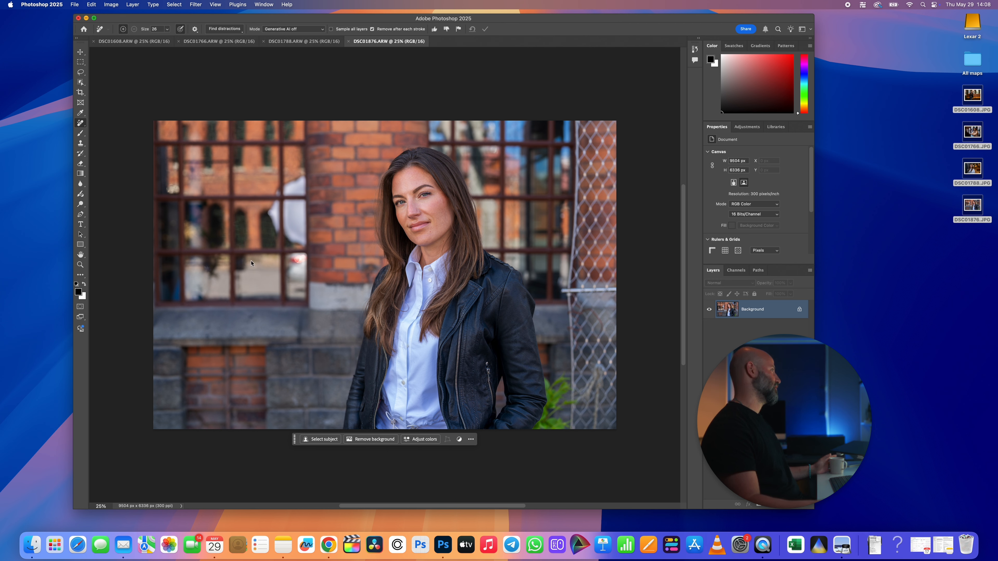
{"action": "left_click", "coordinate": [80, 72]}
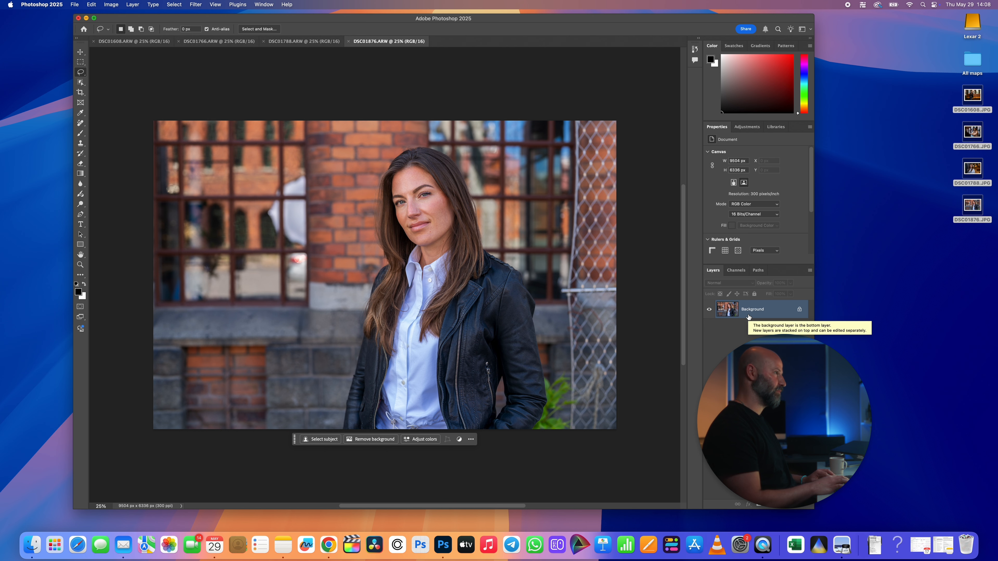
{"action": "key", "text": "super+j"}
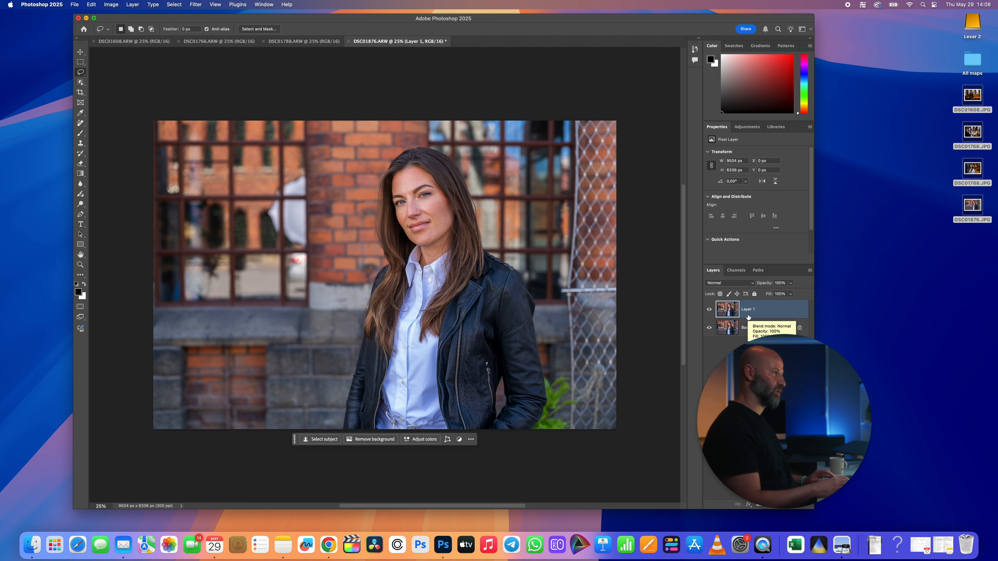
{"action": "key", "text": "BackSpace"}
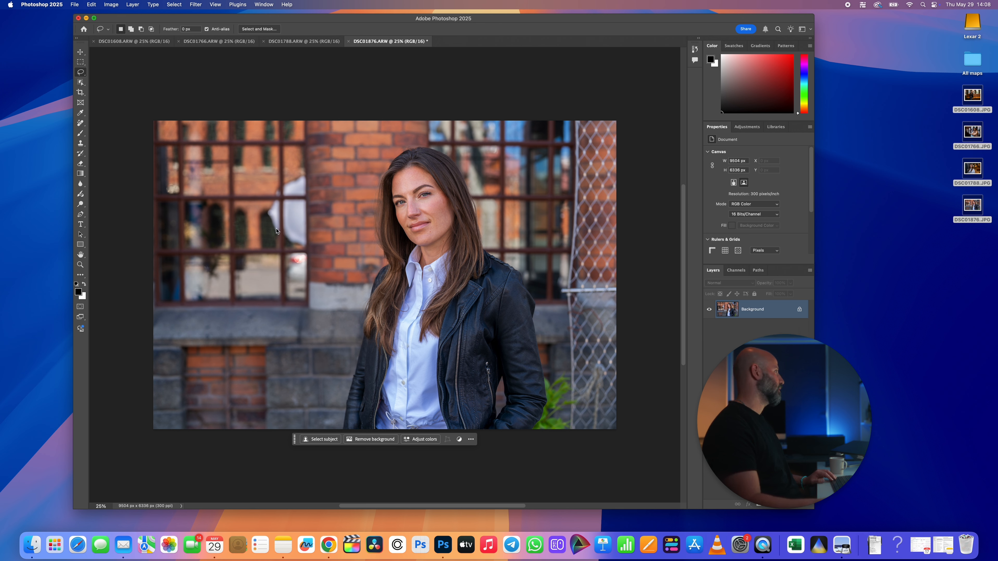
Step: Lasso the white object in the window of DSC01876.ARW and remove it with Generative Fill, leaving the prompt empty
{"action": "left_click", "coordinate": [82, 74]}
{"action": "left_click", "coordinate": [108, 79]}
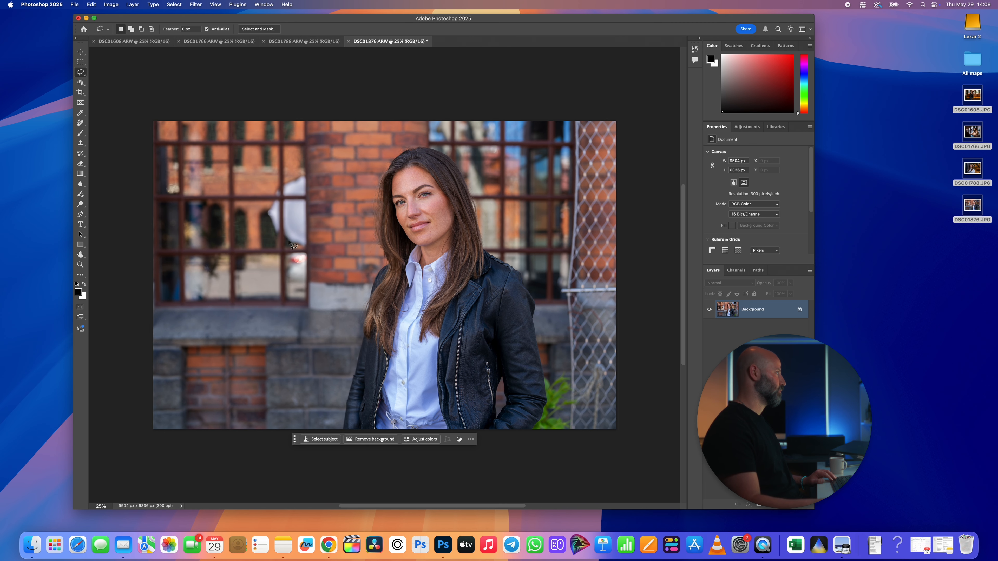
{"action": "key", "text": "super+plus"}
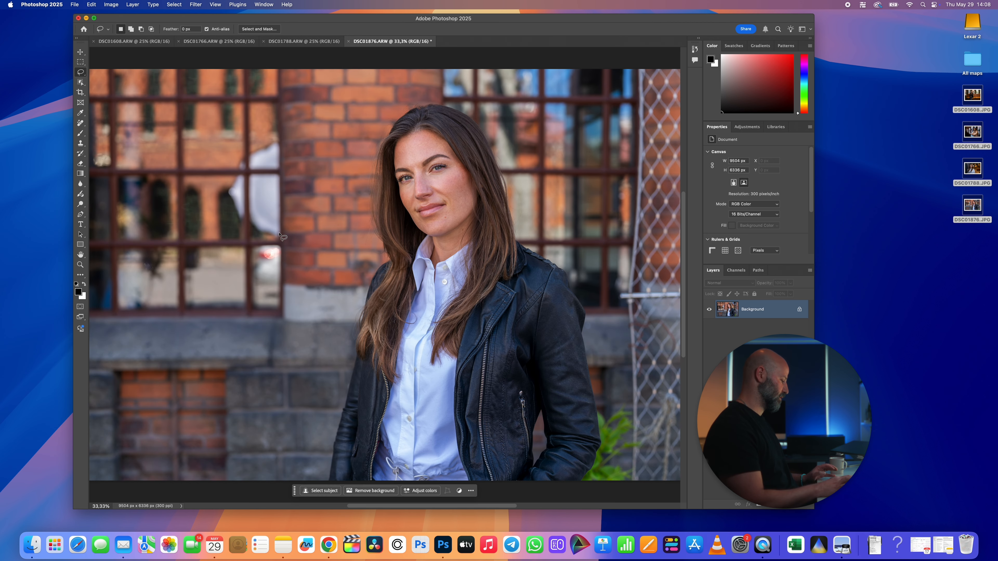
{"action": "key", "text": "super+plus"}
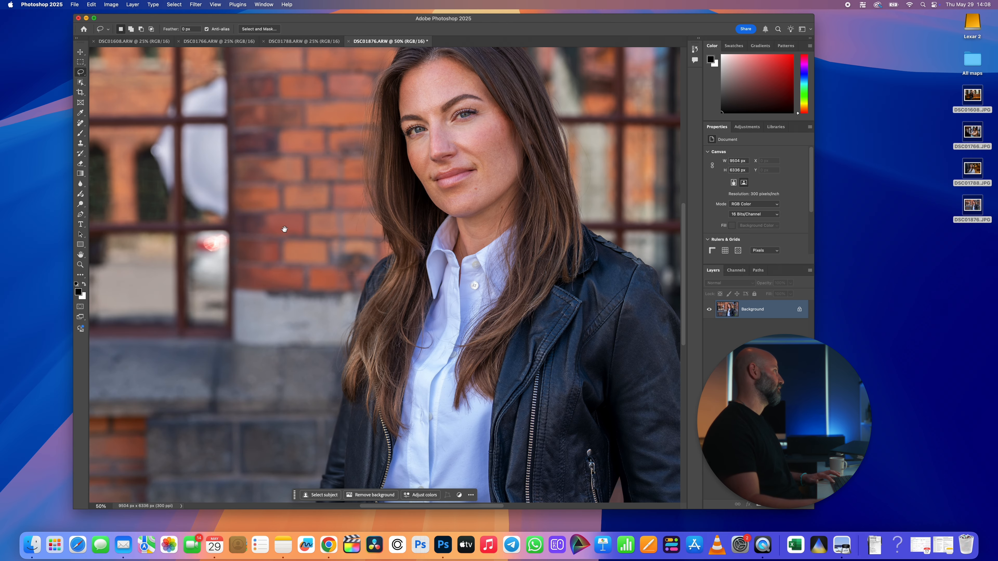
{"action": "mouse_move", "coordinate": [239, 222]}
{"action": "left_mouse_down"}
{"action": "mouse_move", "coordinate": [310, 232]}
{"action": "mouse_move", "coordinate": [406, 275]}
{"action": "left_mouse_up"}
{"action": "left_click", "coordinate": [301, 310]}
{"action": "left_click", "coordinate": [425, 311]}
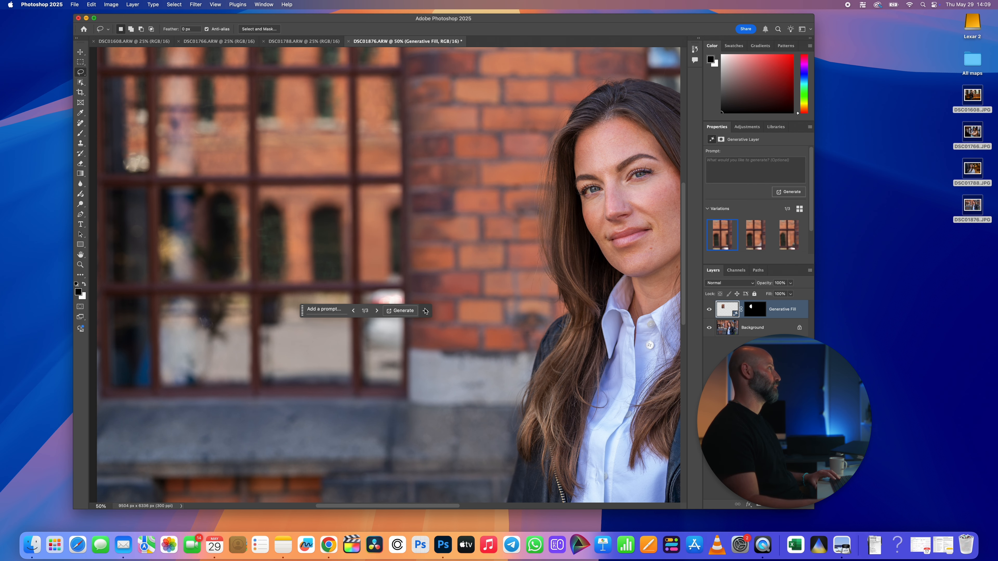
Step: Compare the brick-wall portrait with the Generative Fill layer hidden and shown, keeping the layer visible
{"action": "left_click_drag", "start_coordinate": [302, 314], "coordinate": [345, 423]}
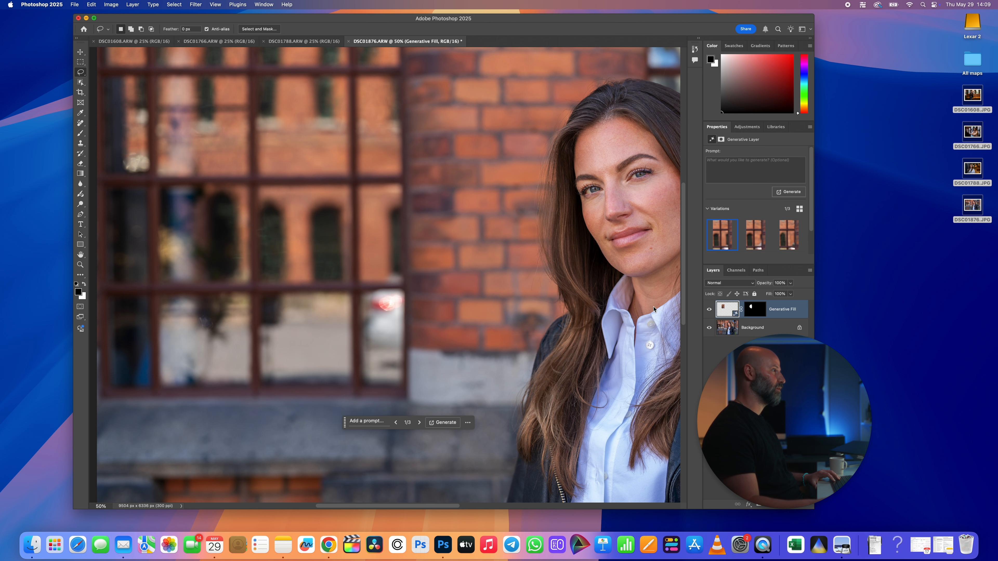
{"action": "left_click", "coordinate": [709, 310]}
{"action": "left_click", "coordinate": [709, 310]}
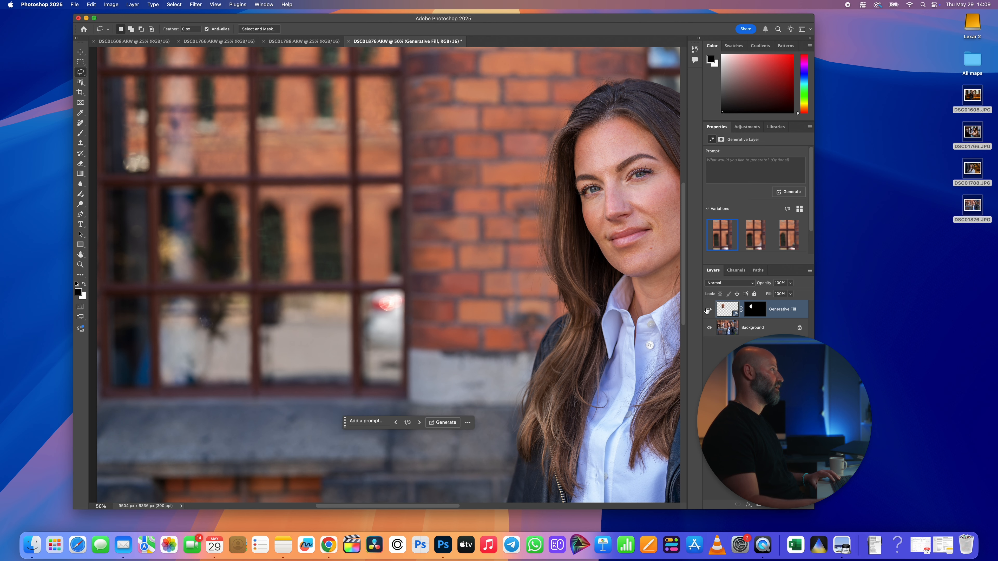
{"action": "left_click", "coordinate": [708, 310]}
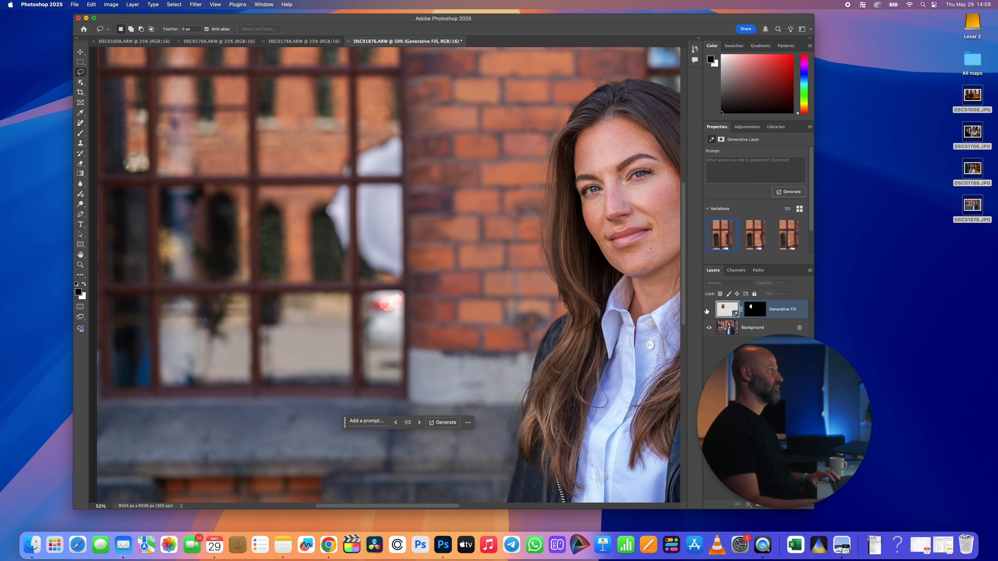
{"action": "left_click", "coordinate": [708, 310]}
{"action": "left_click", "coordinate": [707, 311]}
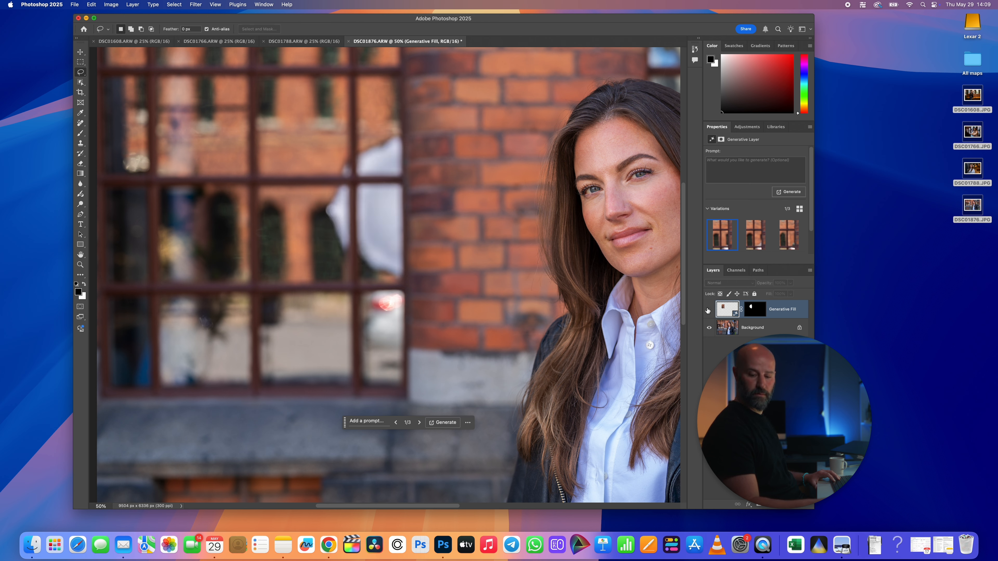
{"action": "left_click", "coordinate": [707, 310]}
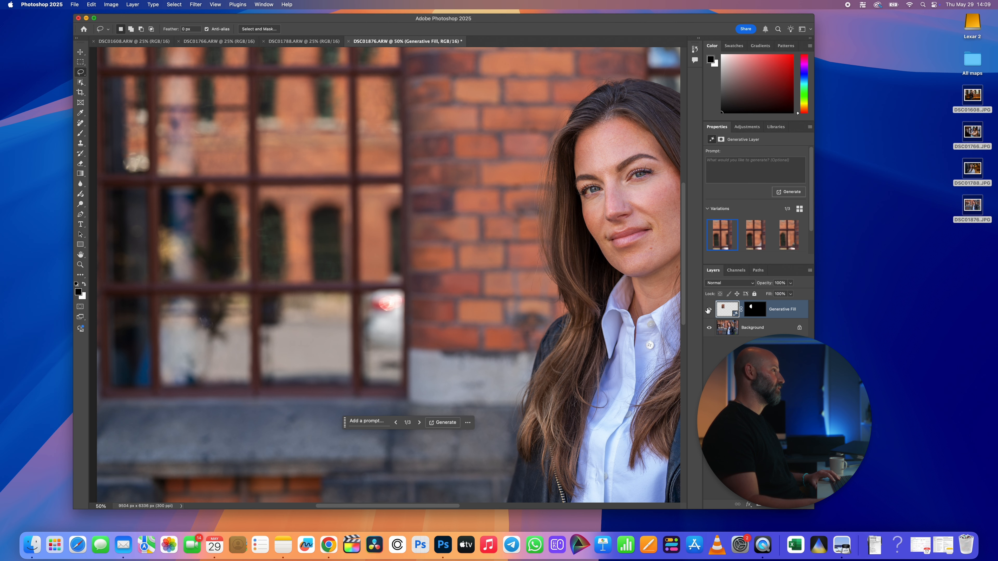
Step: Compare the second and third Generative Fill variations, and choose the first variation again
{"action": "left_click", "coordinate": [756, 243]}
{"action": "left_click", "coordinate": [788, 238]}
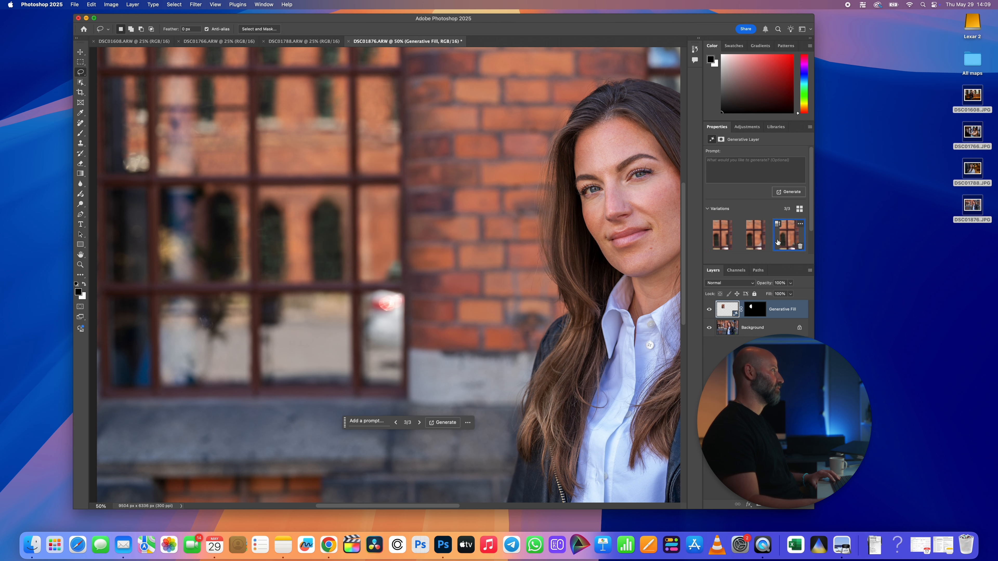
{"action": "left_click", "coordinate": [733, 243]}
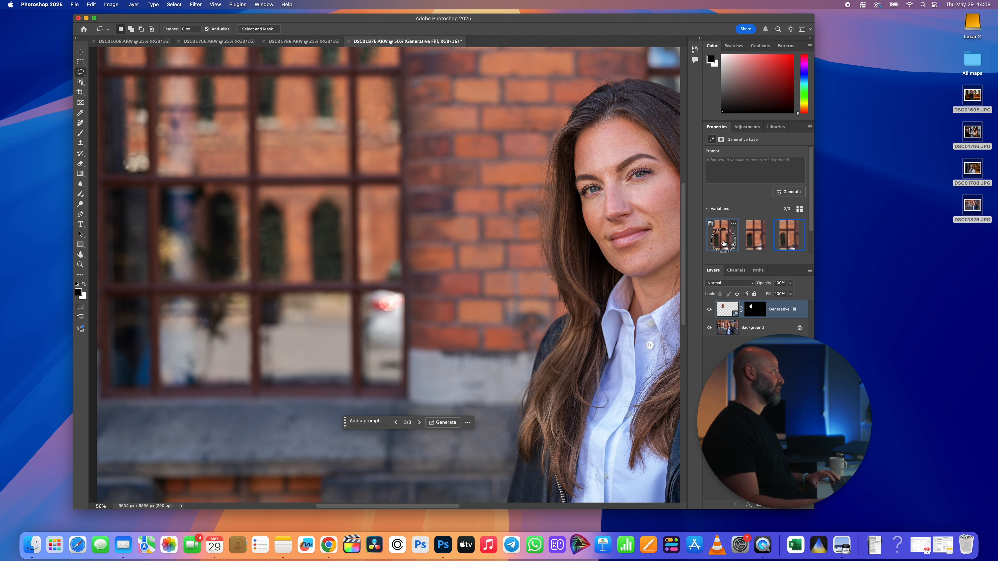
Step: Compare the Generative Fill variations once more, keep the first one, and check the window with the layer hidden and shown
{"action": "left_click", "coordinate": [758, 243]}
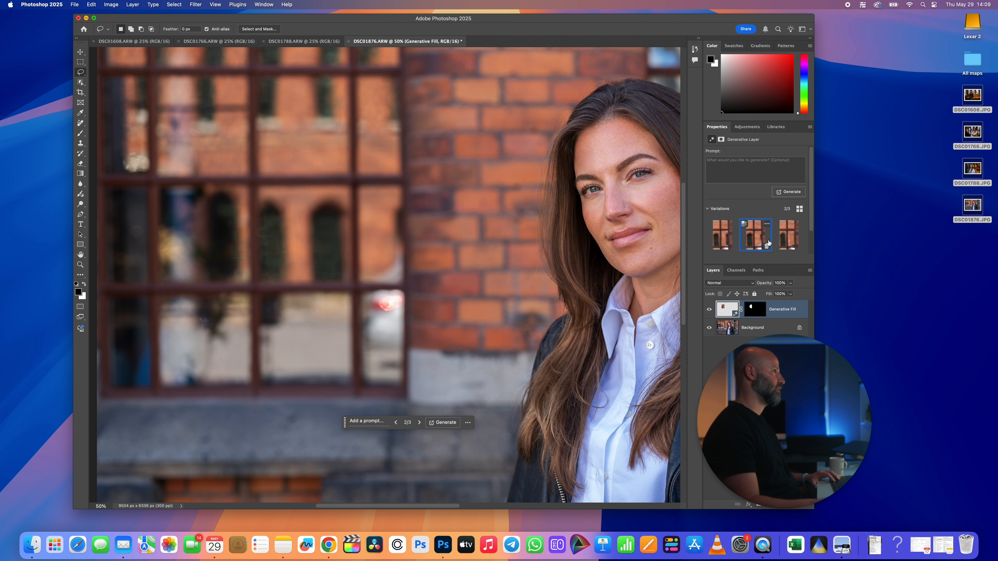
{"action": "left_click", "coordinate": [781, 242]}
{"action": "left_click", "coordinate": [725, 241]}
{"action": "left_click", "coordinate": [709, 310]}
{"action": "left_click", "coordinate": [708, 309]}
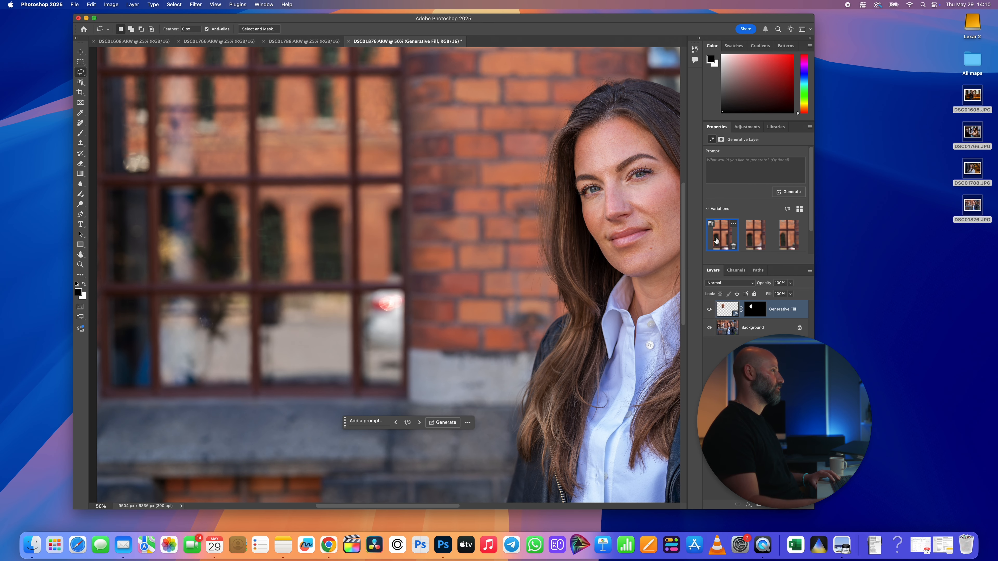
Step: Inspect the portrait as a whole and close up at the window, comparing it with the Generative Fill layer hidden and shown
{"action": "key", "text": "super+minus"}
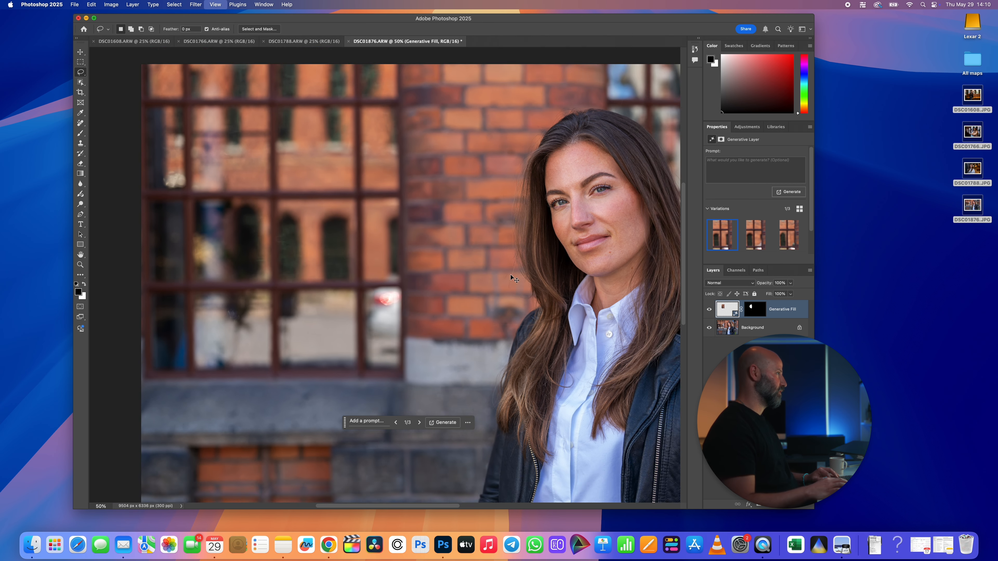
{"action": "key", "text": "super+minus"}
{"action": "key", "text": "super+minus"}
{"action": "scroll", "coordinate": [480, 306], "scroll_direction": "down", "scroll_amount": 1}
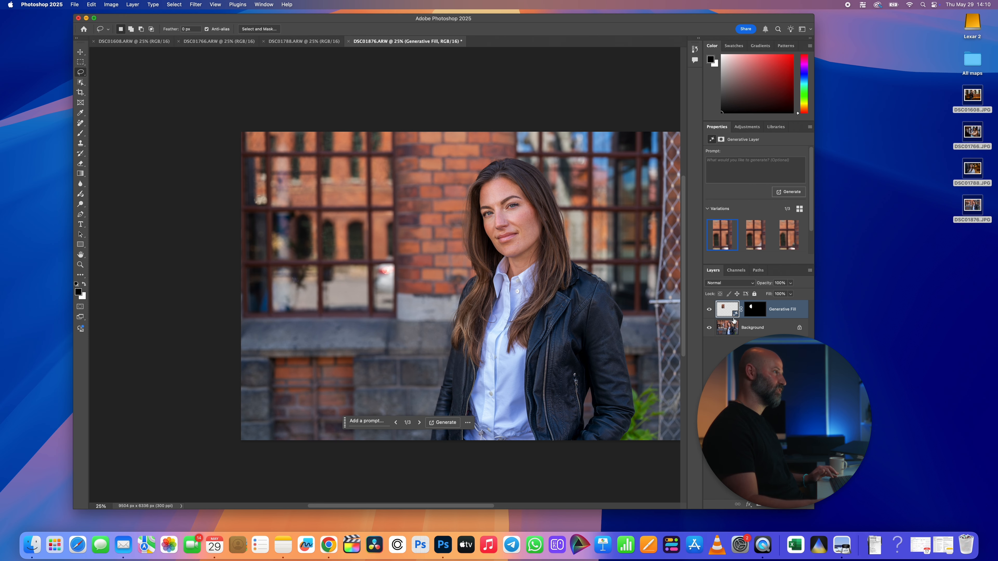
{"action": "key", "text": "super+plus"}
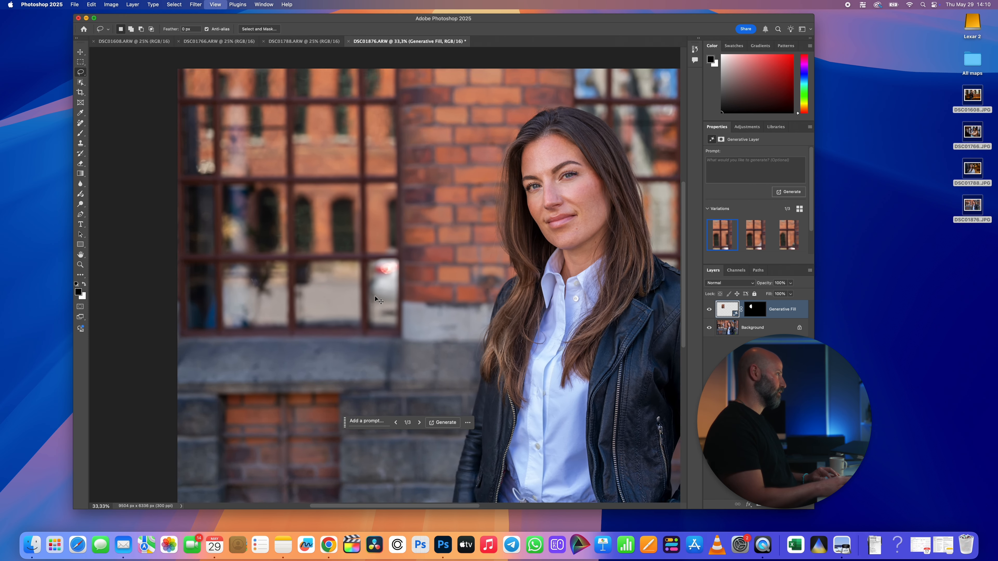
{"action": "key", "text": "super+plus"}
{"action": "key", "text": "super+plus"}
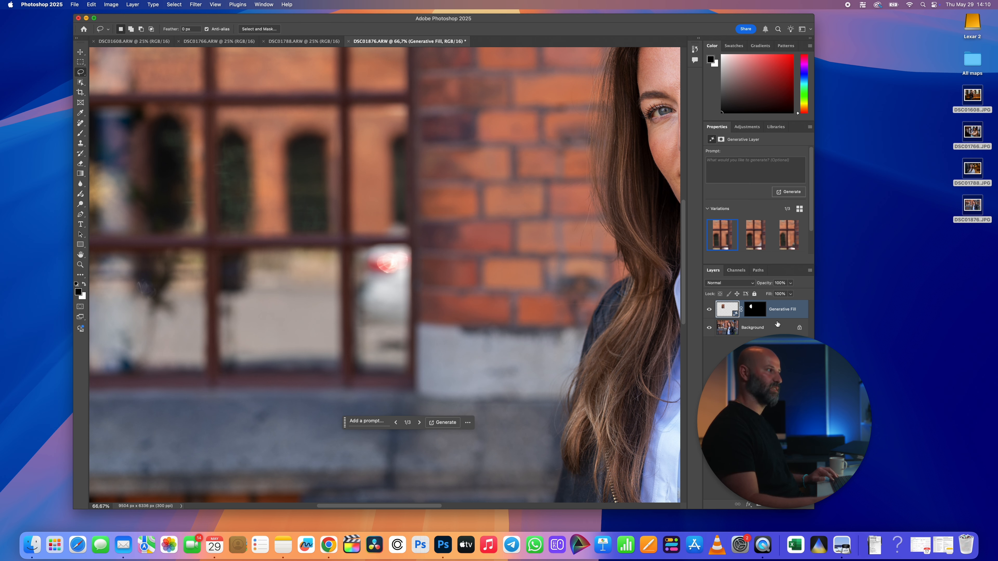
{"action": "left_click", "coordinate": [738, 329]}
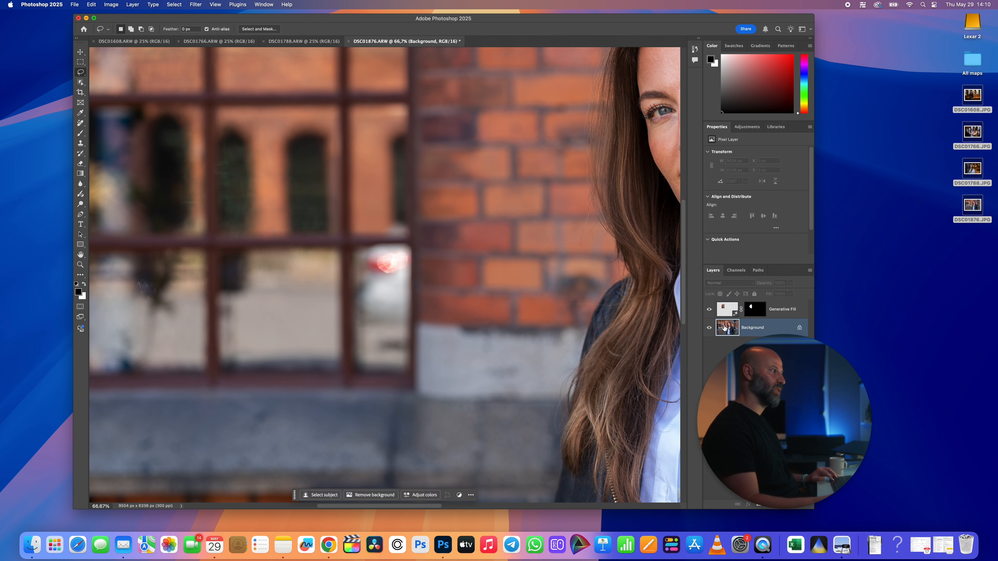
{"action": "left_click", "coordinate": [726, 311]}
{"action": "left_click", "coordinate": [710, 310]}
{"action": "left_click", "coordinate": [710, 310]}
{"action": "left_click", "coordinate": [709, 310]}
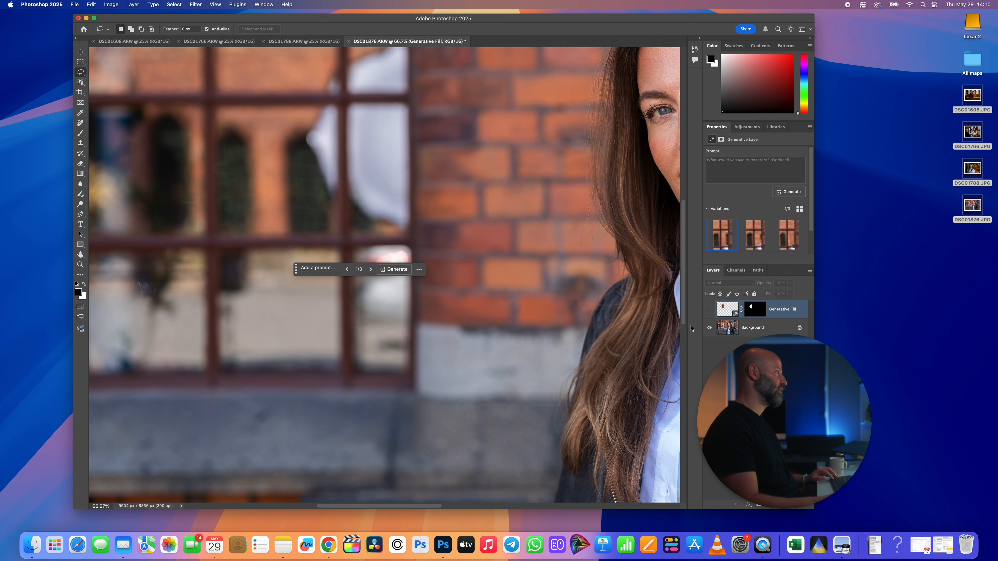
{"action": "left_click", "coordinate": [710, 310]}
Step: Lasso the red-and-white reflection in the lower window pane, remove it with Generative Fill without a prompt, and choose the third variation
{"action": "left_click_drag", "start_coordinate": [295, 269], "coordinate": [313, 175]}
{"action": "mouse_move", "coordinate": [419, 217]}
{"action": "left_mouse_down"}
{"action": "mouse_move", "coordinate": [359, 234]}
{"action": "mouse_move", "coordinate": [340, 263]}
{"action": "mouse_move", "coordinate": [341, 319]}
{"action": "mouse_move", "coordinate": [358, 335]}
{"action": "mouse_move", "coordinate": [408, 345]}
{"action": "mouse_move", "coordinate": [417, 331]}
{"action": "mouse_move", "coordinate": [419, 217]}
{"action": "left_mouse_up"}
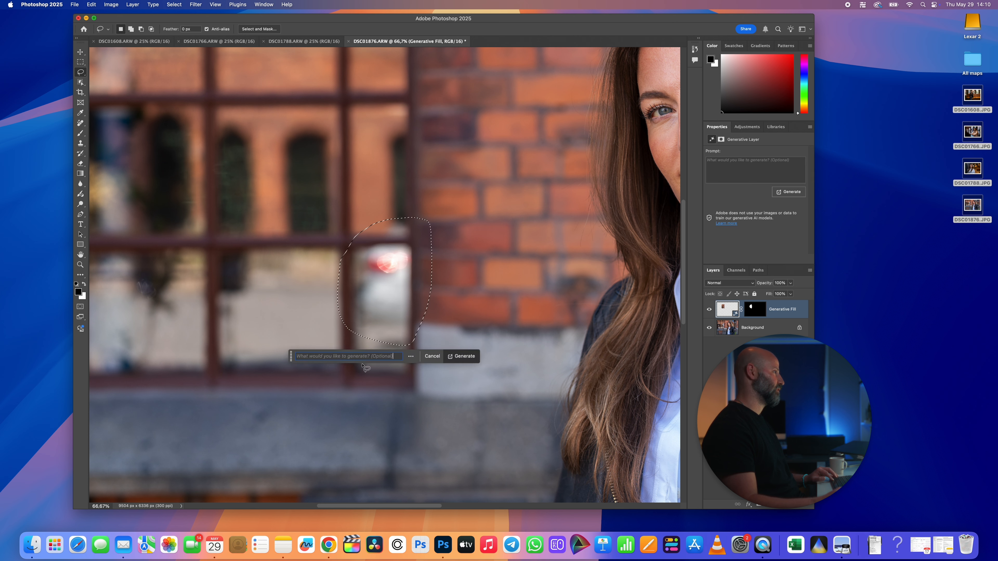
{"action": "left_click", "coordinate": [465, 356]}
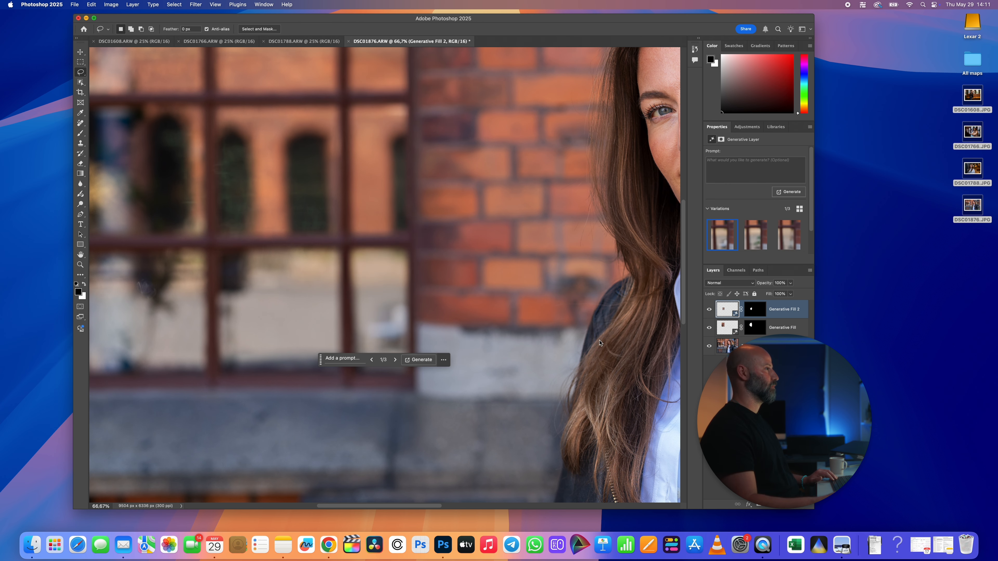
{"action": "left_click", "coordinate": [762, 243]}
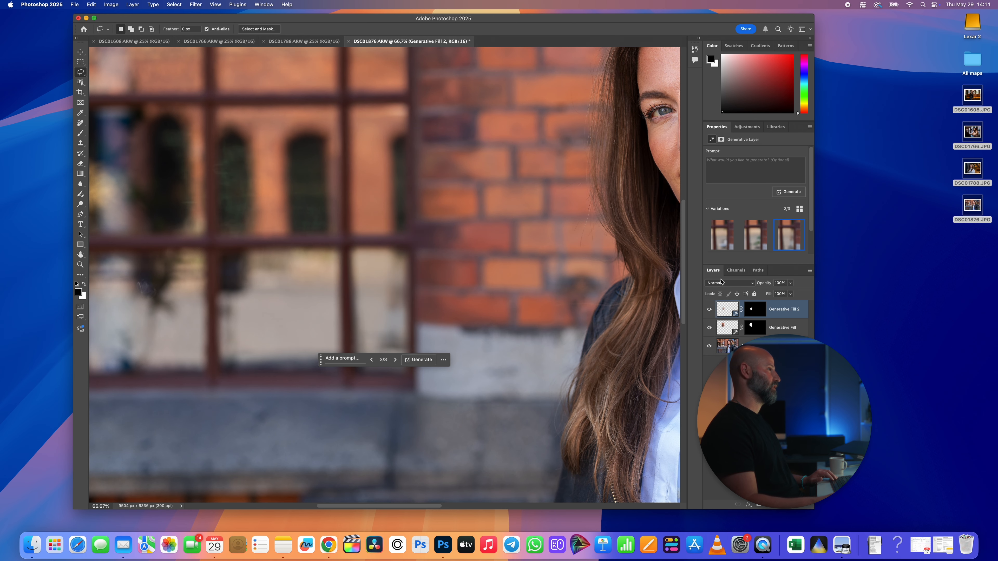
Step: Maximize the Photoshop window, move the contextual task bar above the portrait, and set the zoom to 33%
{"action": "key", "text": "super+minus"}
{"action": "key", "text": "super+minus"}
{"action": "key", "text": "super+minus"}
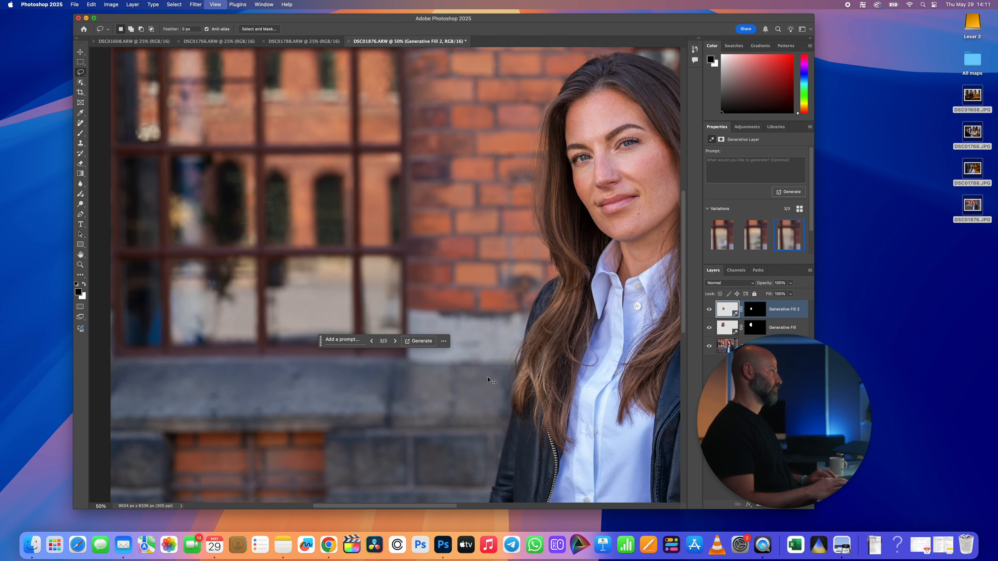
{"action": "scroll", "coordinate": [488, 379], "scroll_direction": "right", "scroll_amount": 5}
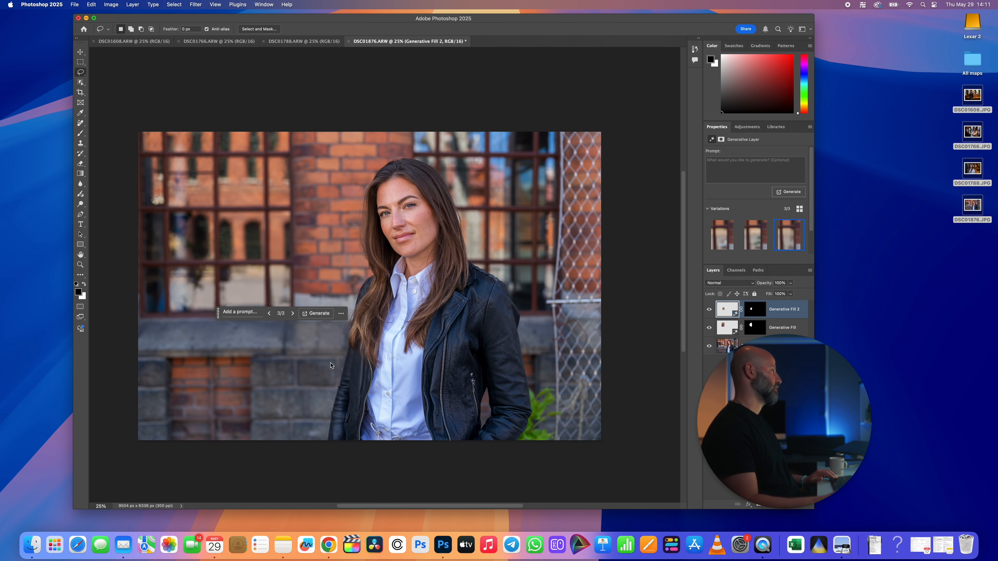
{"action": "left_click_drag", "start_coordinate": [212, 314], "coordinate": [283, 93]}
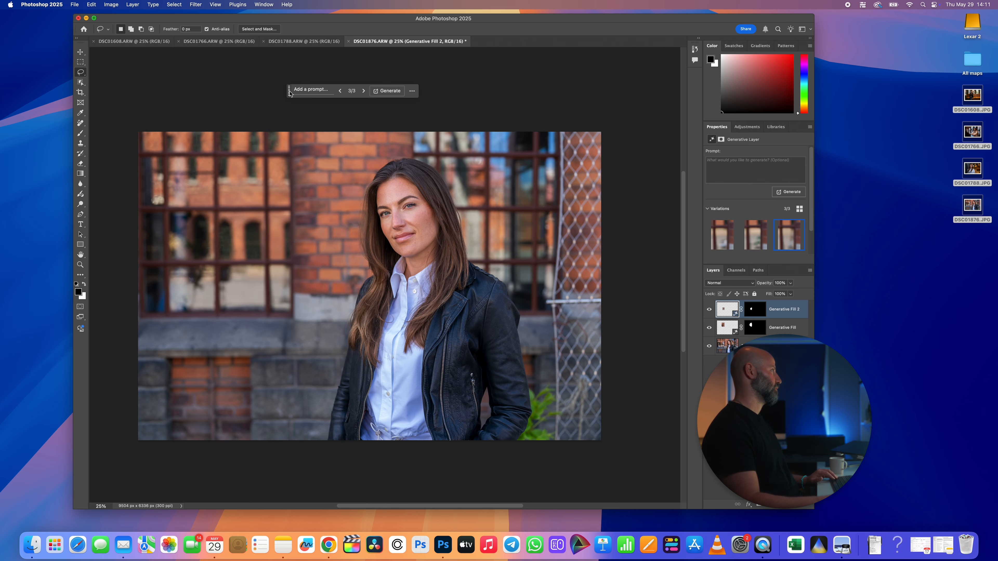
{"action": "left_click", "coordinate": [95, 18]}
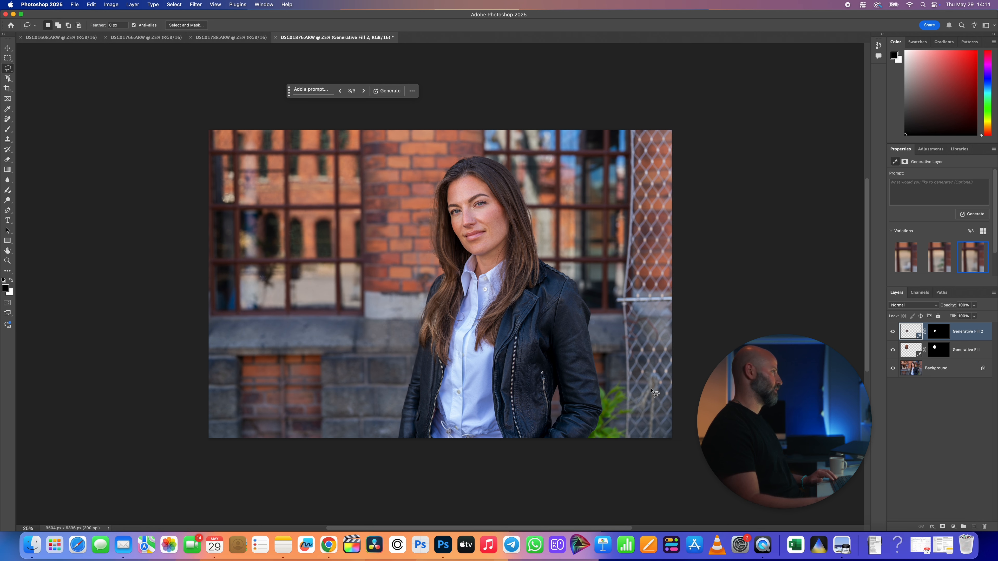
{"action": "left_click", "coordinate": [27, 529]}
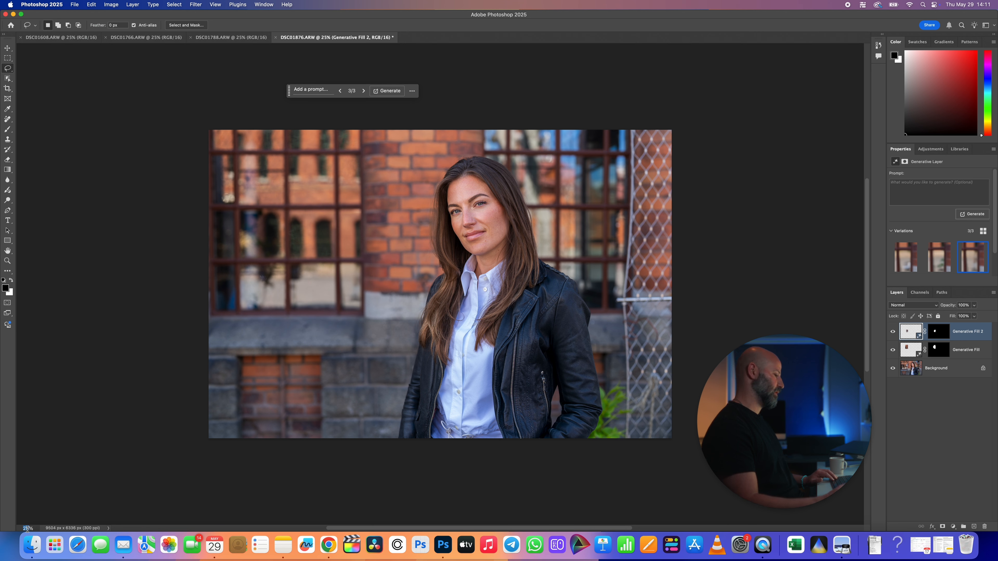
{"action": "type", "text": "33"}
{"action": "key", "text": "Return"}
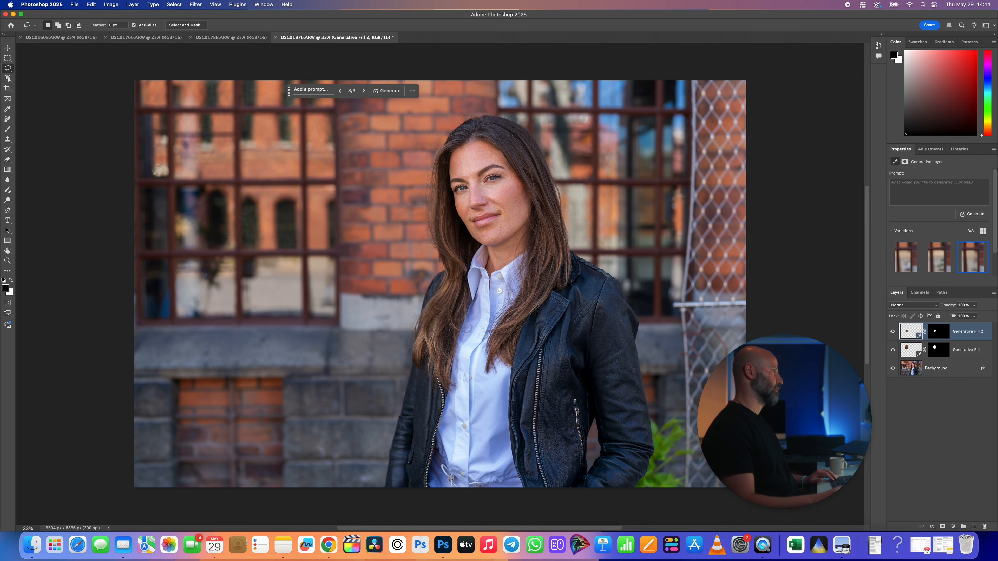
Step: Compare the portrait with each of the two Generative Fill layers hidden and shown, leaving both visible
{"action": "left_click", "coordinate": [893, 352]}
{"action": "left_click", "coordinate": [893, 351]}
{"action": "left_click", "coordinate": [893, 333]}
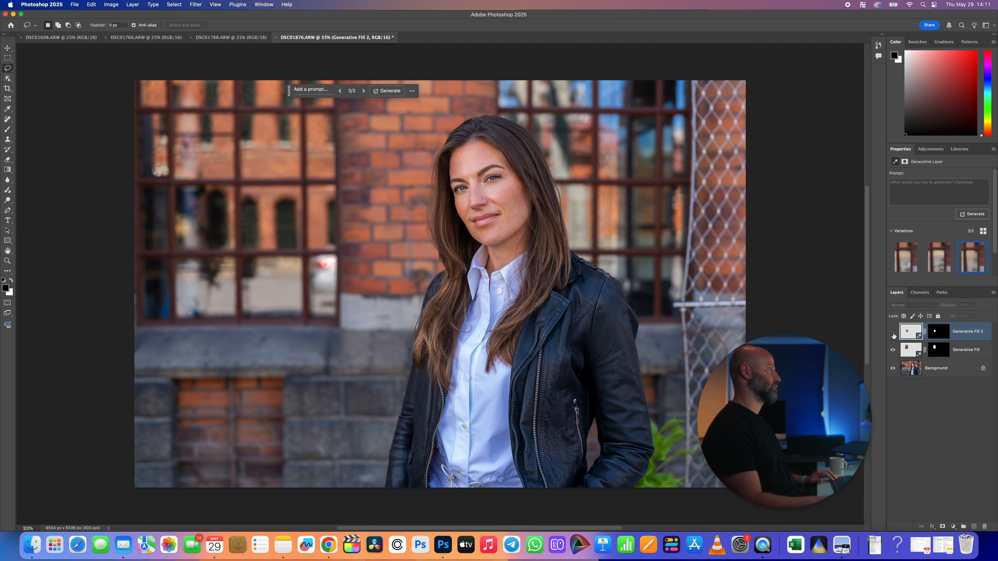
{"action": "left_click", "coordinate": [893, 333]}
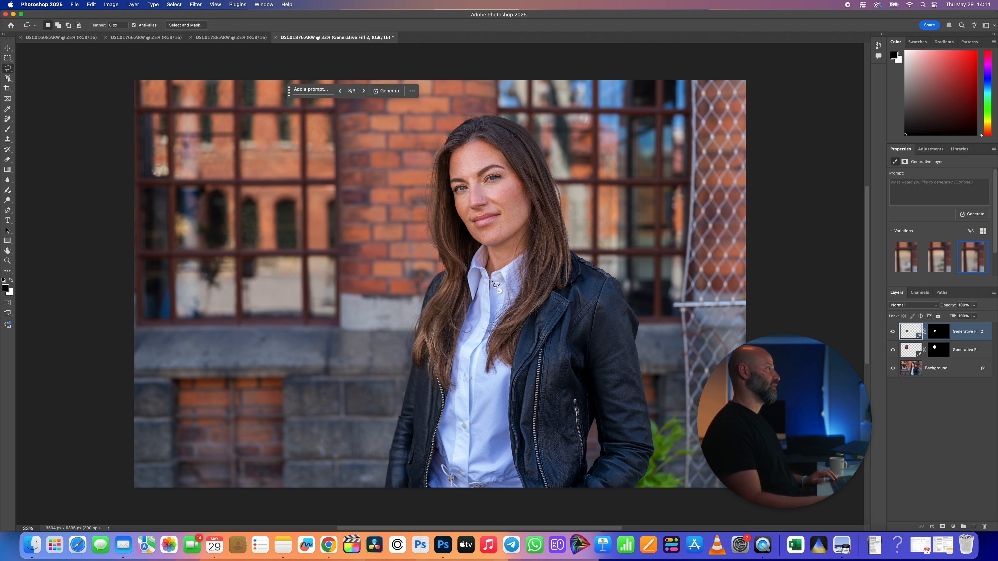
Step: Stamp the background and both Generative Fill layers into a new merged layer on top, and name it "skin retouch"
{"action": "left_click", "coordinate": [946, 369], "text": "shift"}
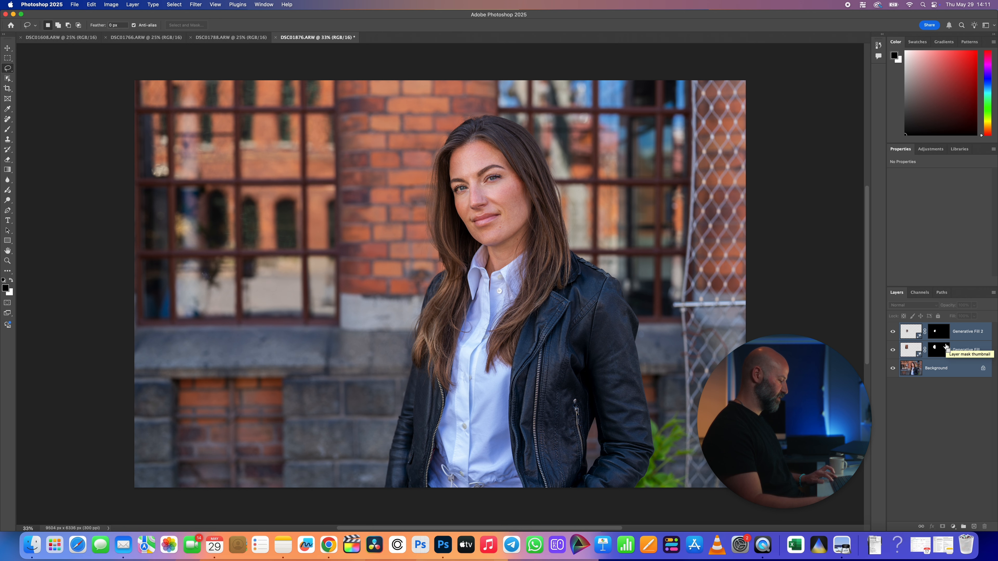
{"action": "key", "text": "super+alt+shift+e"}
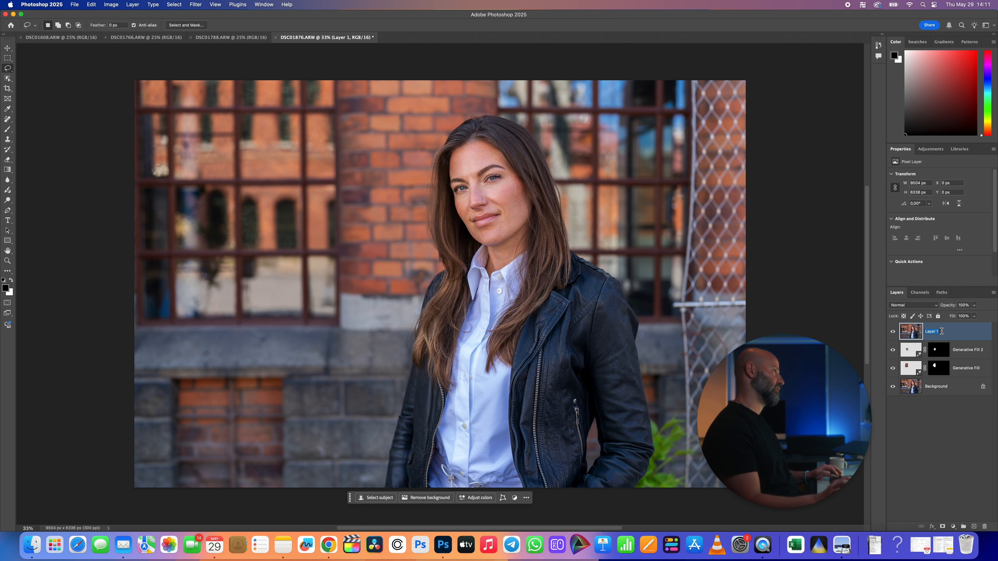
{"action": "type", "text": "skin reto"}
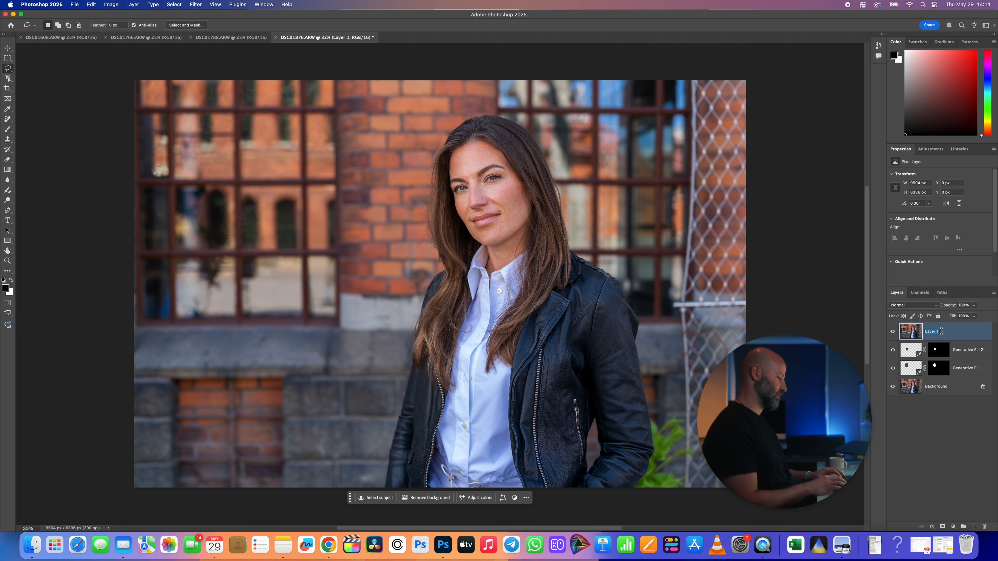
{"action": "type", "text": "uch"}
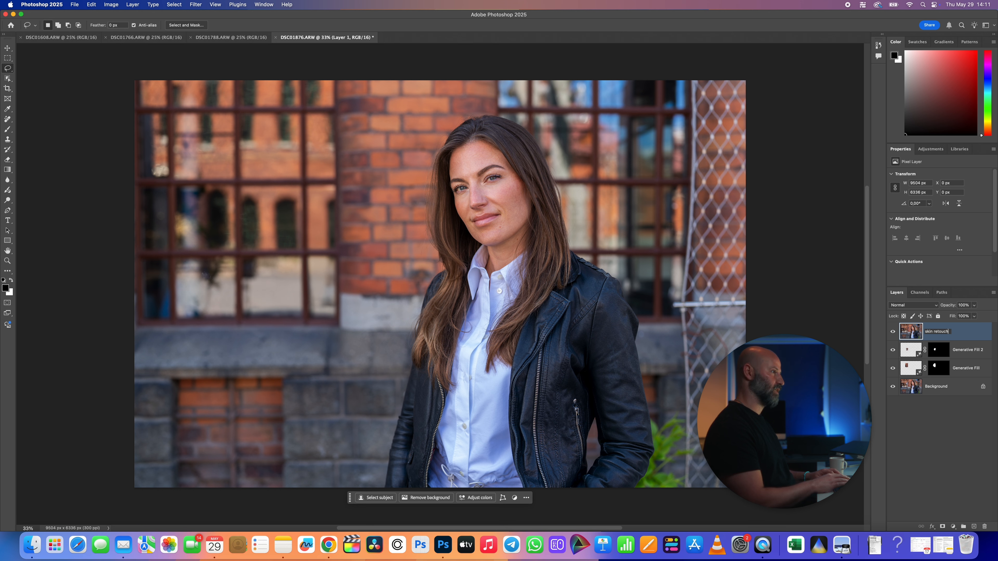
{"action": "key", "text": "Return"}
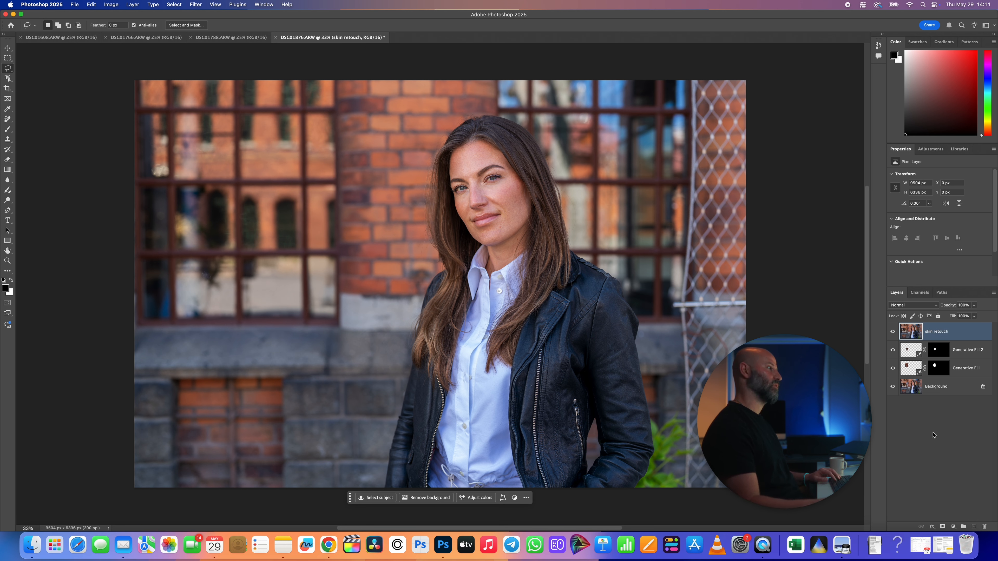
Step: Activate the Remove Tool and keep its mode at "Generative AI off"
{"action": "left_click", "coordinate": [10, 123]}
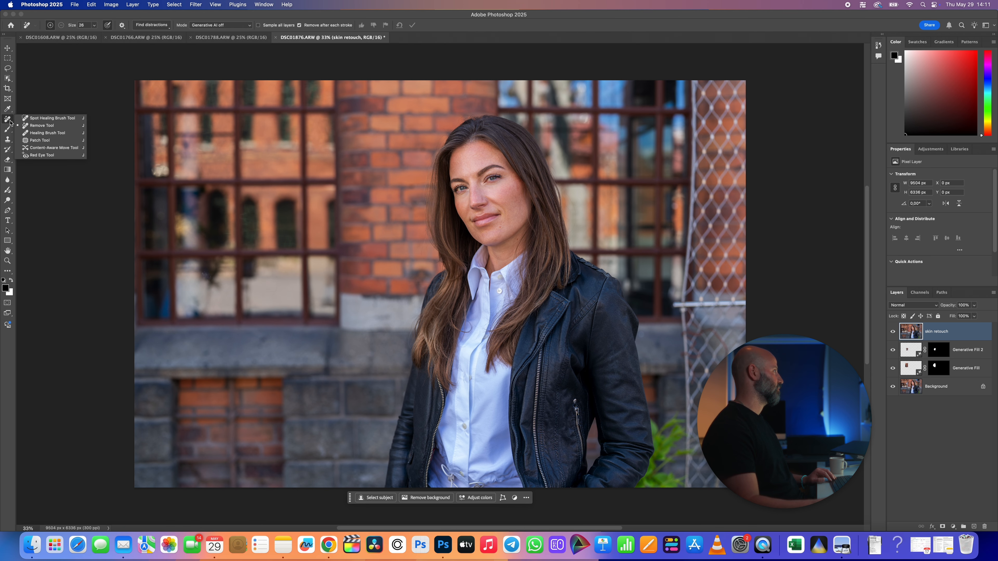
{"action": "left_click", "coordinate": [43, 129]}
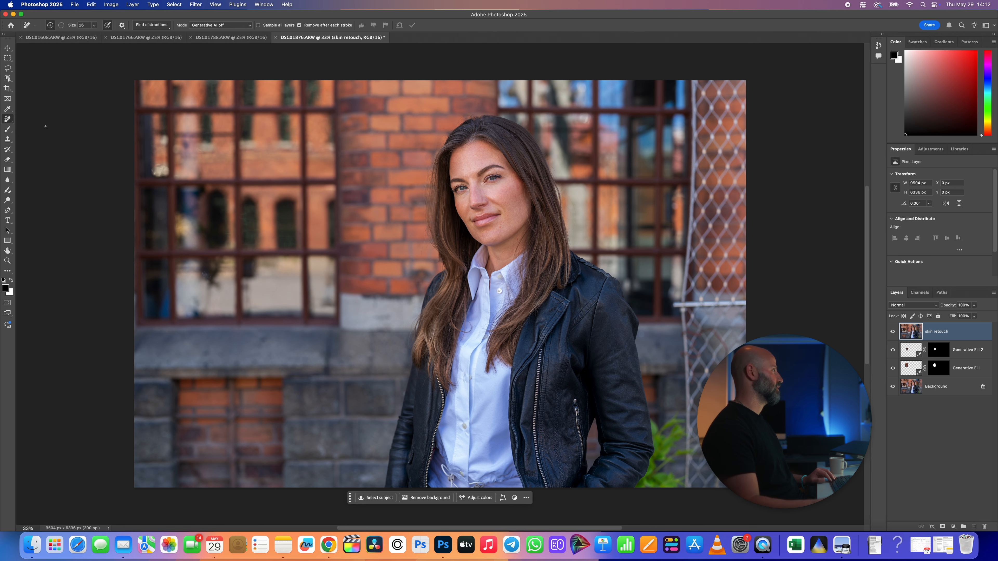
{"action": "left_click", "coordinate": [217, 26]}
{"action": "left_click", "coordinate": [235, 24]}
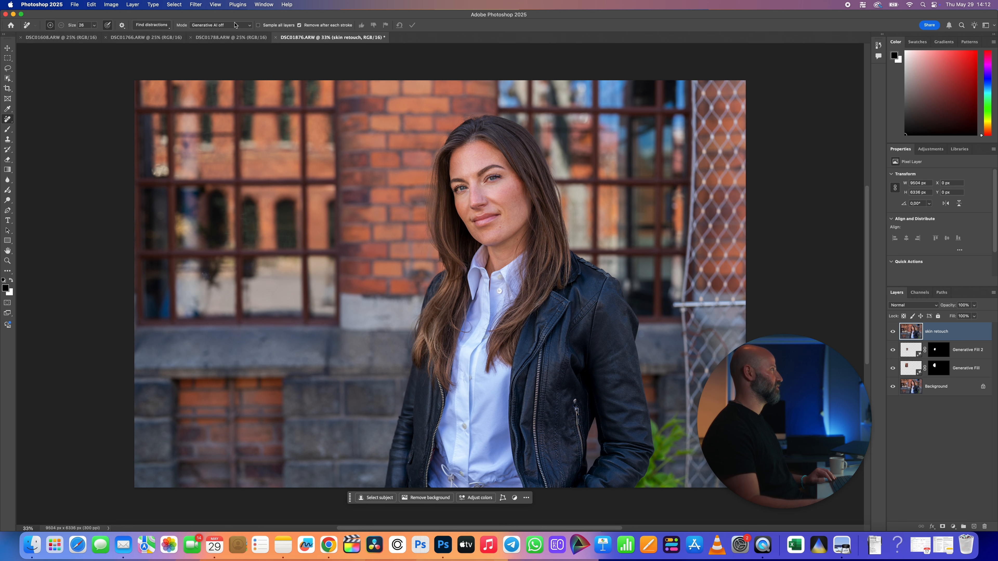
{"action": "left_click", "coordinate": [231, 26]}
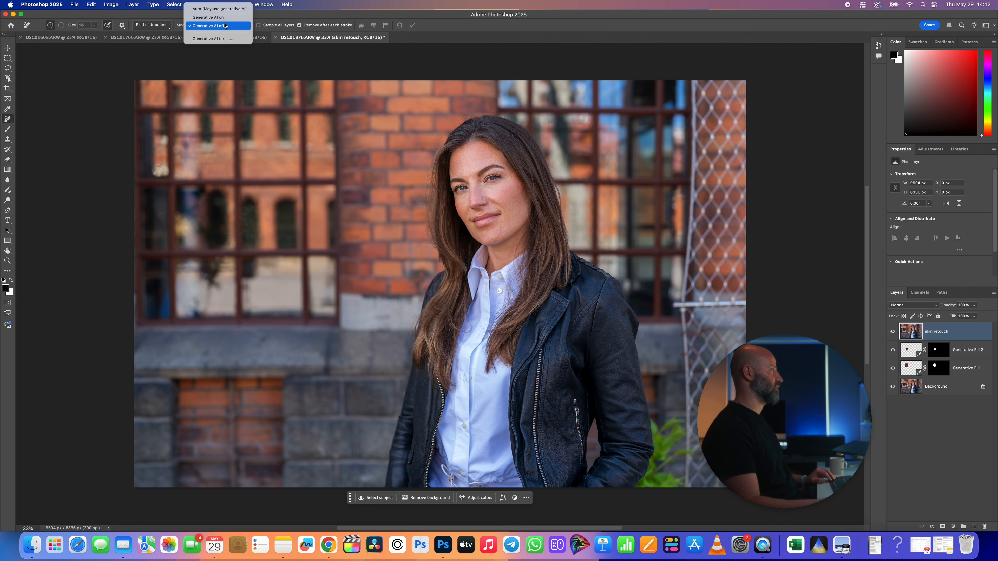
{"action": "left_click", "coordinate": [223, 26]}
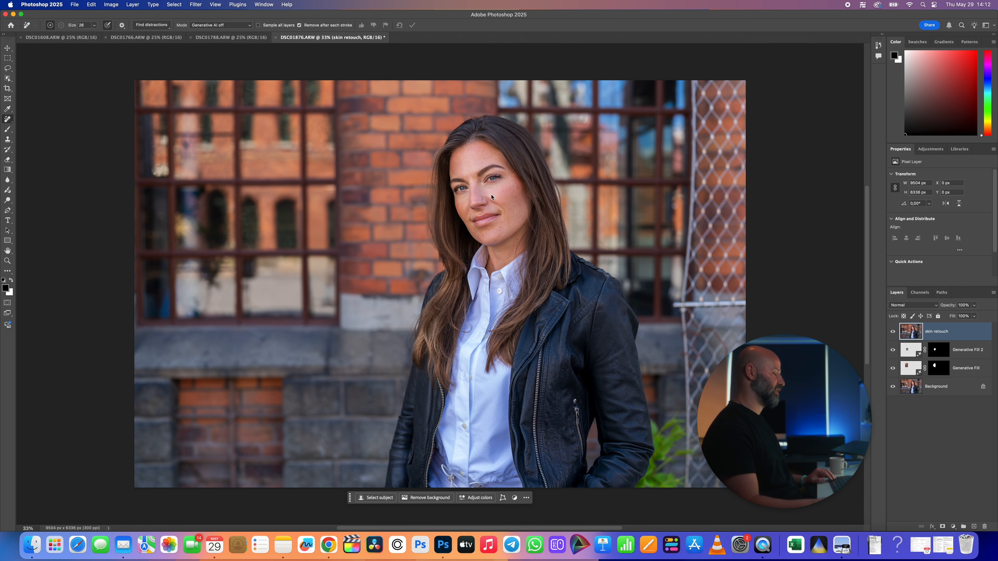
Step: Remove the small blemish on the chin below the corner of the mouth on the skin retouch layer
{"action": "key", "text": "super+plus"}
{"action": "key", "text": "super+plus"}
{"action": "key", "text": "super+plus"}
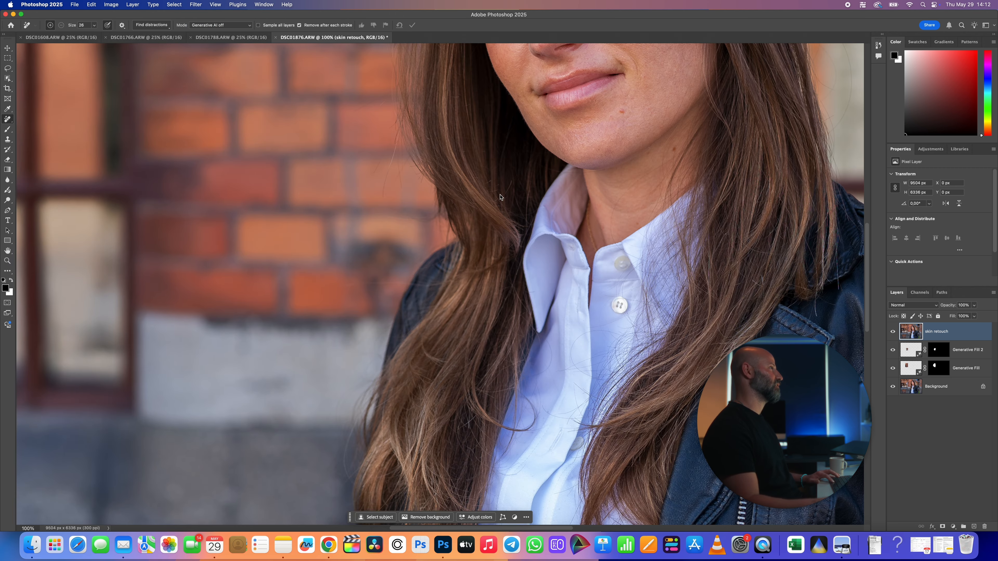
{"action": "left_click_drag", "start_coordinate": [472, 220], "coordinate": [352, 339]}
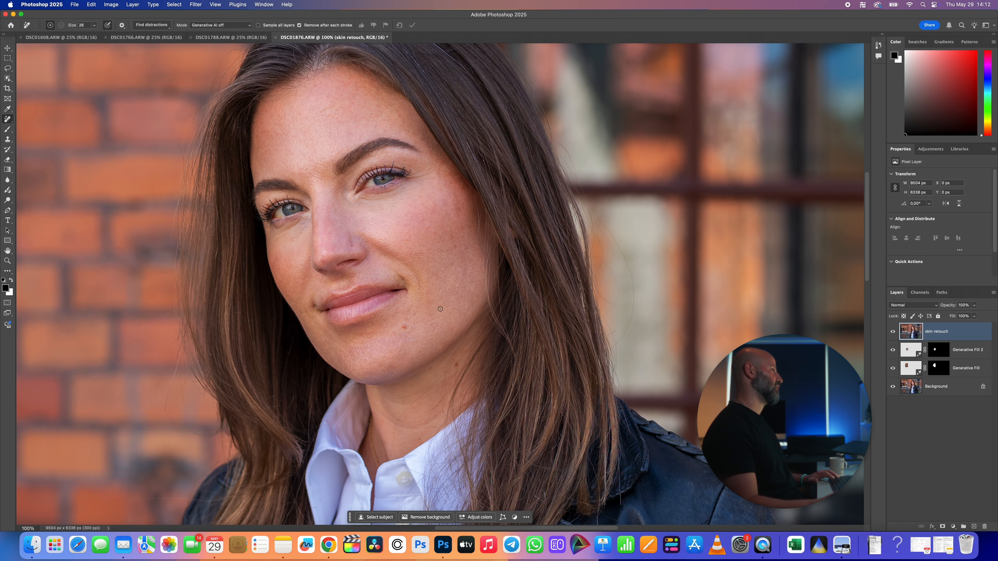
{"action": "key", "text": "super+plus"}
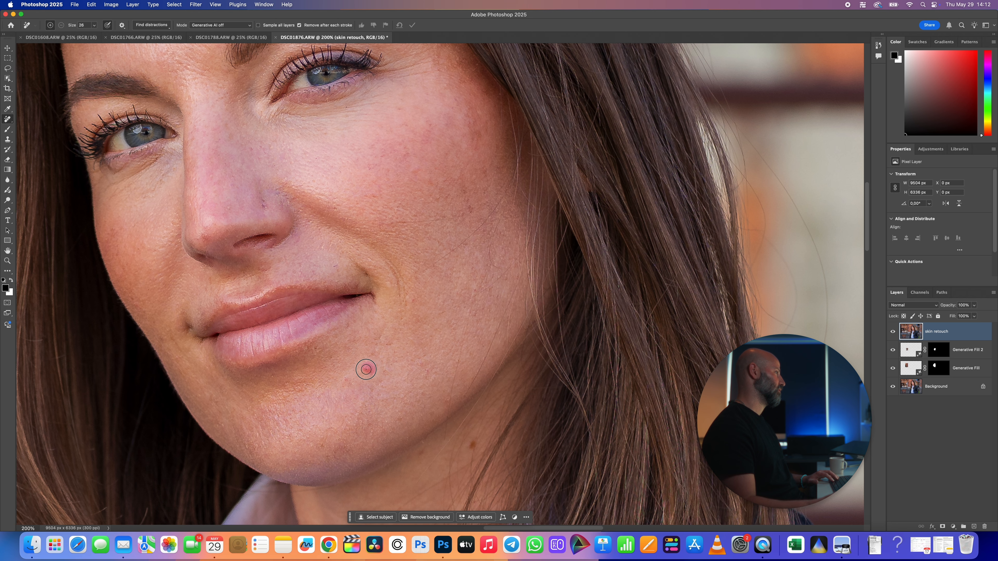
{"action": "left_click", "coordinate": [370, 368]}
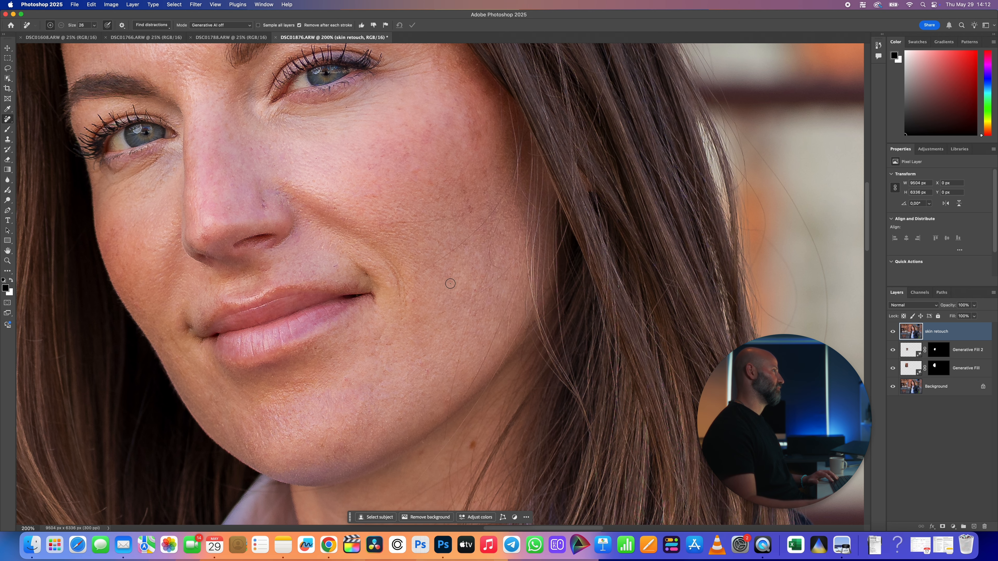
Step: Examine the nose, cheeks, eyes and chin at 200% zoom for further skin blemishes
{"action": "left_click_drag", "start_coordinate": [452, 274], "coordinate": [562, 276]}
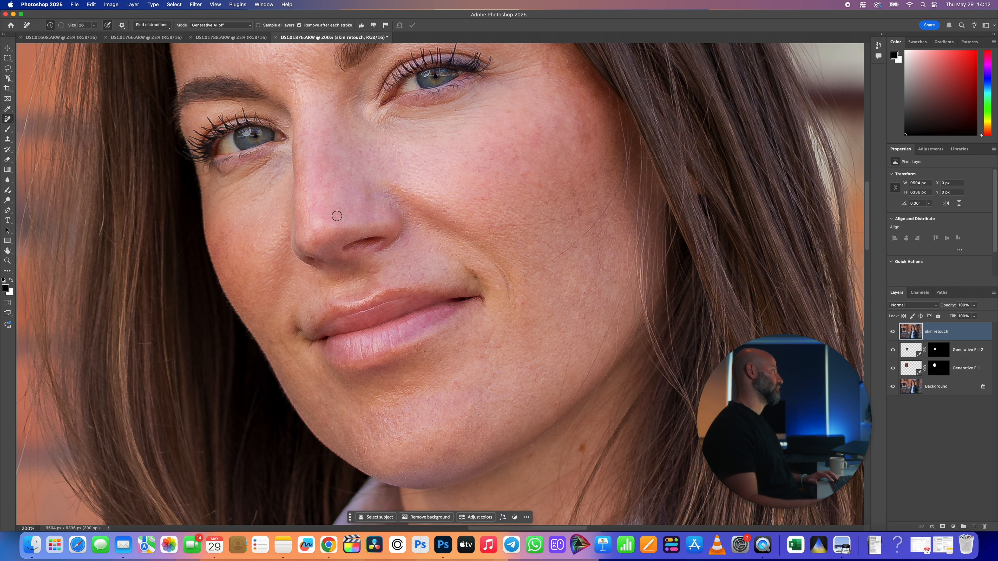
{"action": "left_click_drag", "start_coordinate": [365, 187], "coordinate": [410, 341]}
{"action": "mouse_move", "coordinate": [540, 376]}
{"action": "left_mouse_down"}
{"action": "mouse_move", "coordinate": [508, 335]}
{"action": "mouse_move", "coordinate": [424, 282]}
{"action": "mouse_move", "coordinate": [478, 296]}
{"action": "mouse_move", "coordinate": [521, 286]}
{"action": "mouse_move", "coordinate": [556, 248]}
{"action": "left_mouse_up"}
{"action": "left_click_drag", "start_coordinate": [464, 347], "coordinate": [551, 271]}
{"action": "mouse_move", "coordinate": [545, 341]}
{"action": "left_mouse_down"}
{"action": "mouse_move", "coordinate": [537, 325]}
{"action": "mouse_move", "coordinate": [545, 292]}
{"action": "left_mouse_up"}
{"action": "left_click_drag", "start_coordinate": [479, 389], "coordinate": [567, 332]}
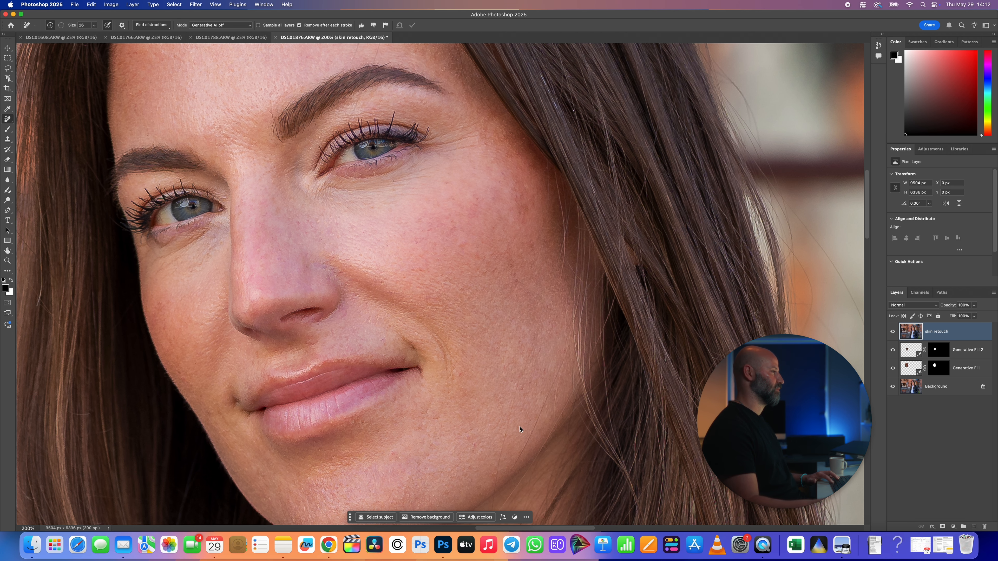
Step: Examine the chin, neck, mouth area and cheek for remaining skin blemishes
{"action": "scroll", "coordinate": [491, 418], "scroll_direction": "down", "scroll_amount": 5}
{"action": "left_click_drag", "start_coordinate": [486, 405], "coordinate": [536, 237]}
{"action": "left_click_drag", "start_coordinate": [509, 369], "coordinate": [563, 258]}
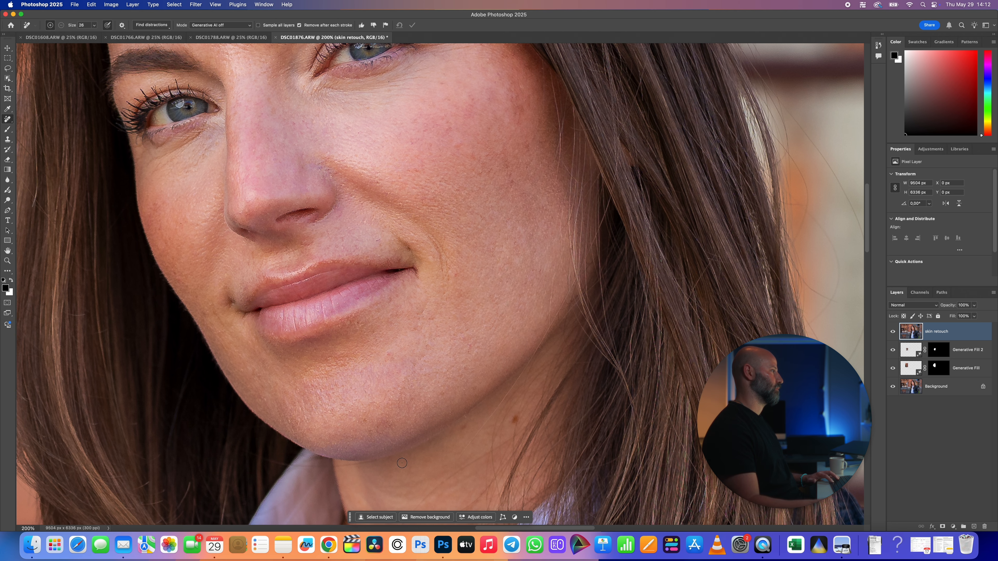
{"action": "scroll", "coordinate": [401, 464], "scroll_direction": "up", "scroll_amount": 5}
{"action": "left_click", "coordinate": [436, 311]}
{"action": "left_click", "coordinate": [407, 305]}
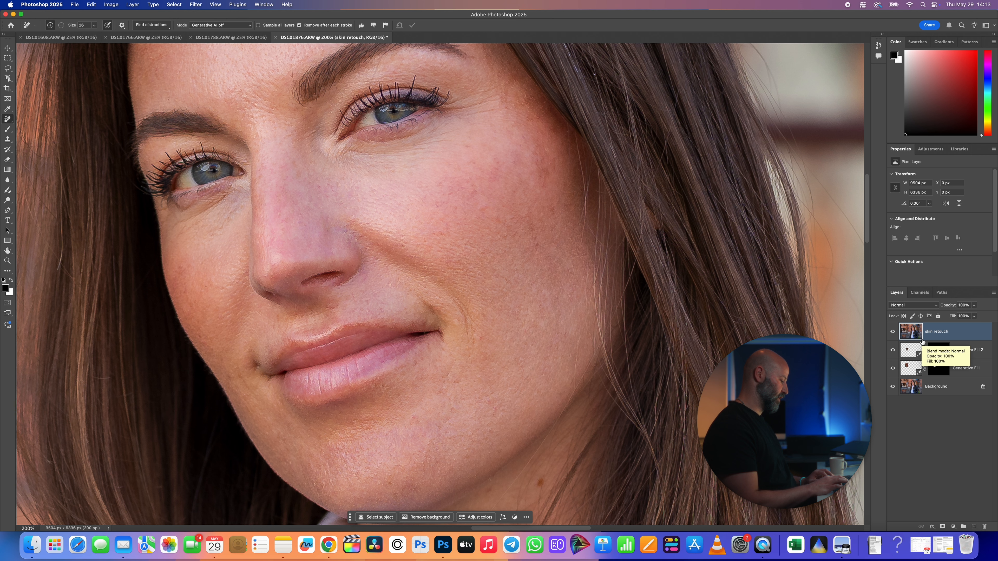
Step: Duplicate the skin retouch layer and name the copy "luminar ai"
{"action": "key", "text": "super+j"}
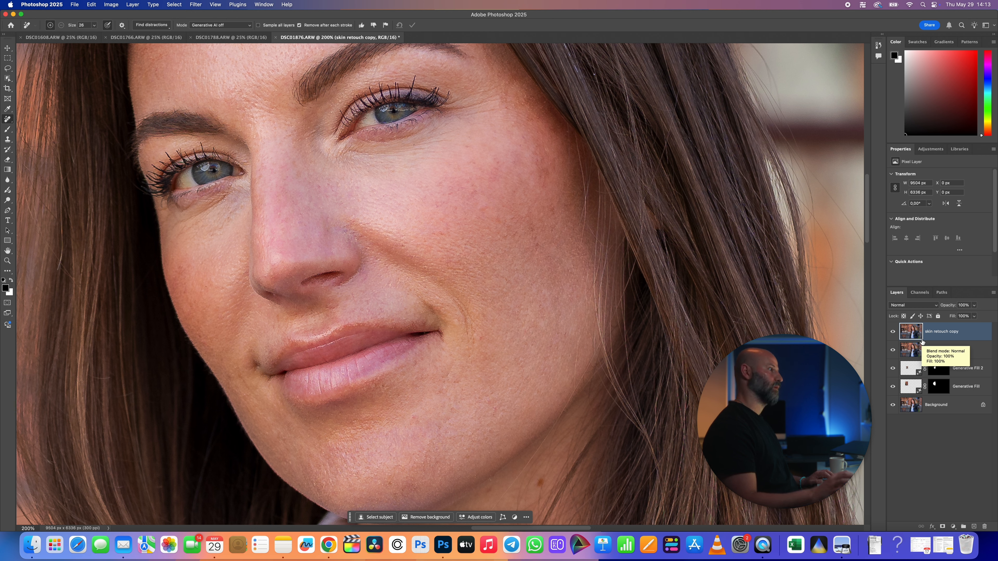
{"action": "double_click", "coordinate": [951, 332]}
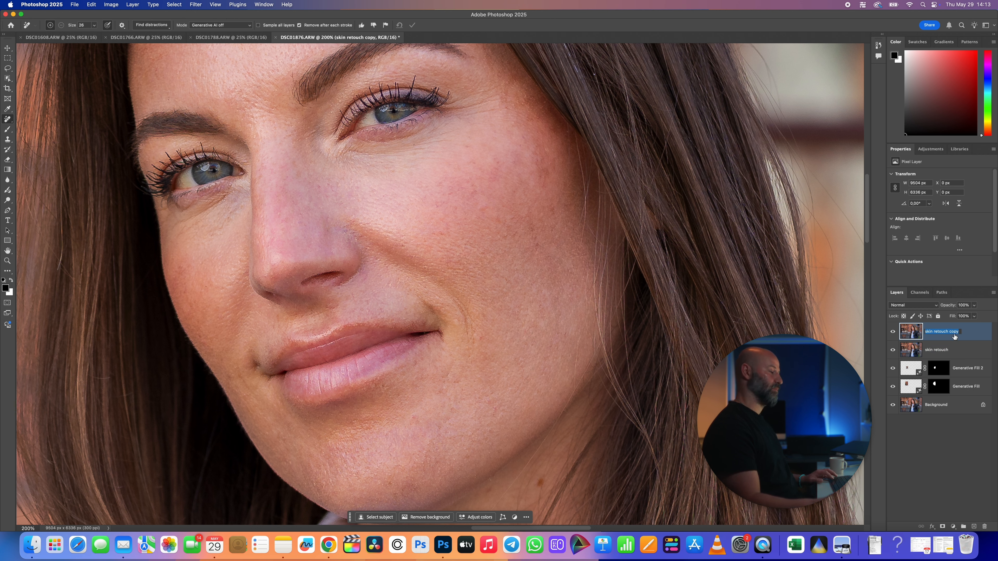
{"action": "type", "text": "luminar ai"}
{"action": "key", "text": "Return"}
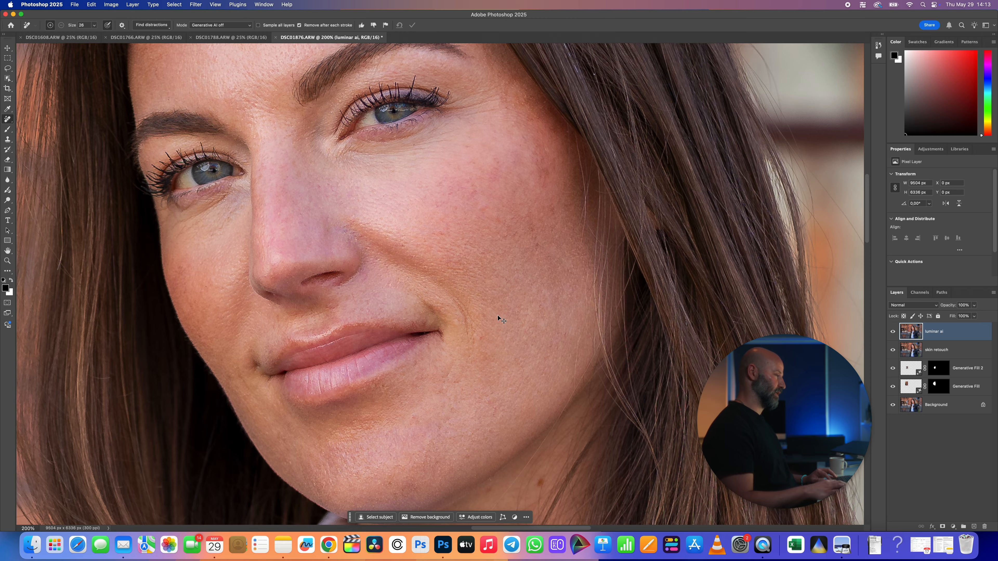
Step: Open the luminar ai layer in the Luminar AI plug-in filter and enlarge the plug-in window to full screen
{"action": "key", "text": "super+minus"}
{"action": "key", "text": "super+minus"}
{"action": "key", "text": "super+minus"}
{"action": "key", "text": "super+minus"}
{"action": "scroll", "coordinate": [507, 321], "scroll_direction": "down", "scroll_amount": 3}
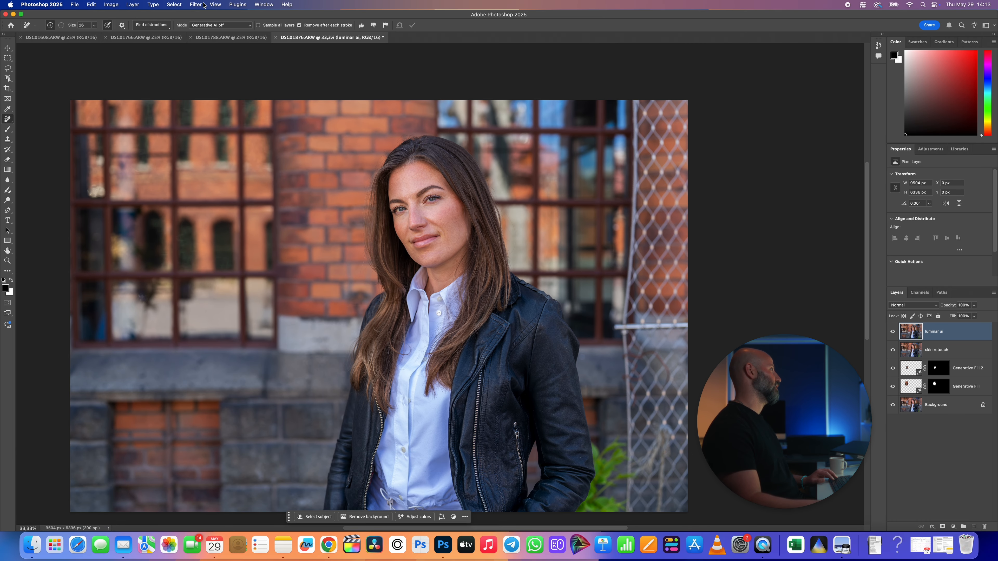
{"action": "left_click", "coordinate": [196, 5]}
{"action": "mouse_move", "coordinate": [275, 169]}
{"action": "left_click", "coordinate": [316, 172]}
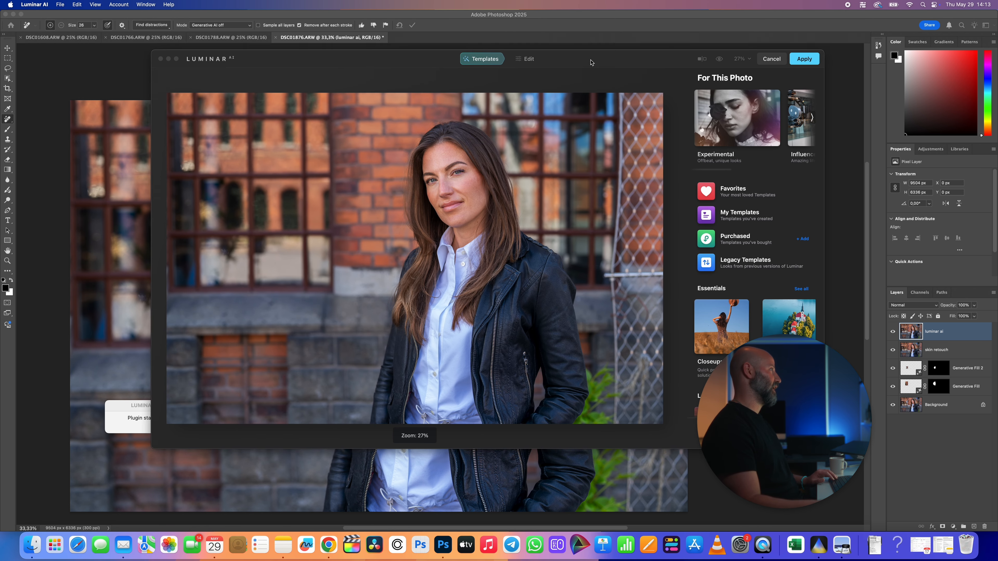
{"action": "left_click", "coordinate": [200, 60]}
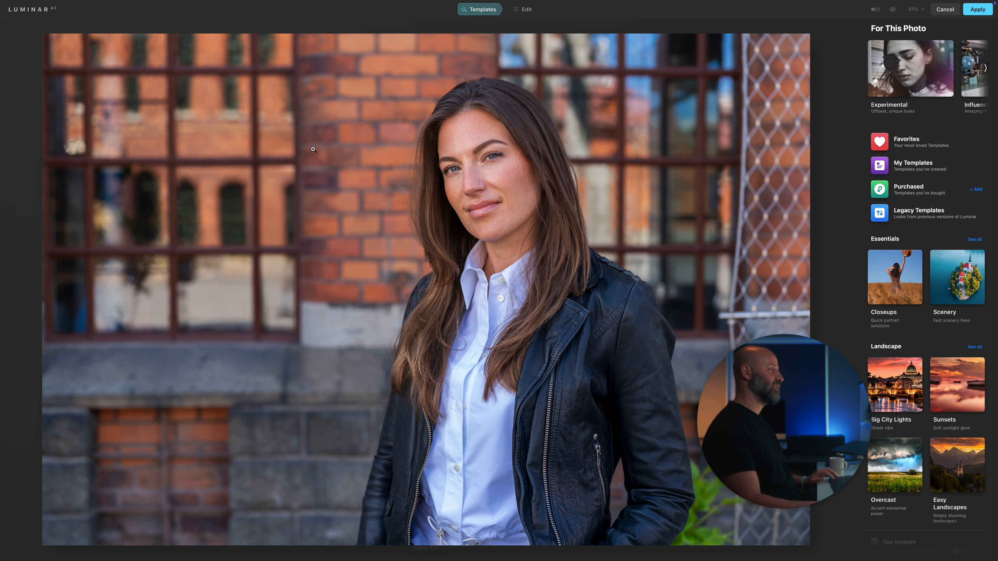
Step: Set the Enhance AI Accent to 18 in Luminar's editing mode and compare the photo with and without it
{"action": "left_click", "coordinate": [523, 9]}
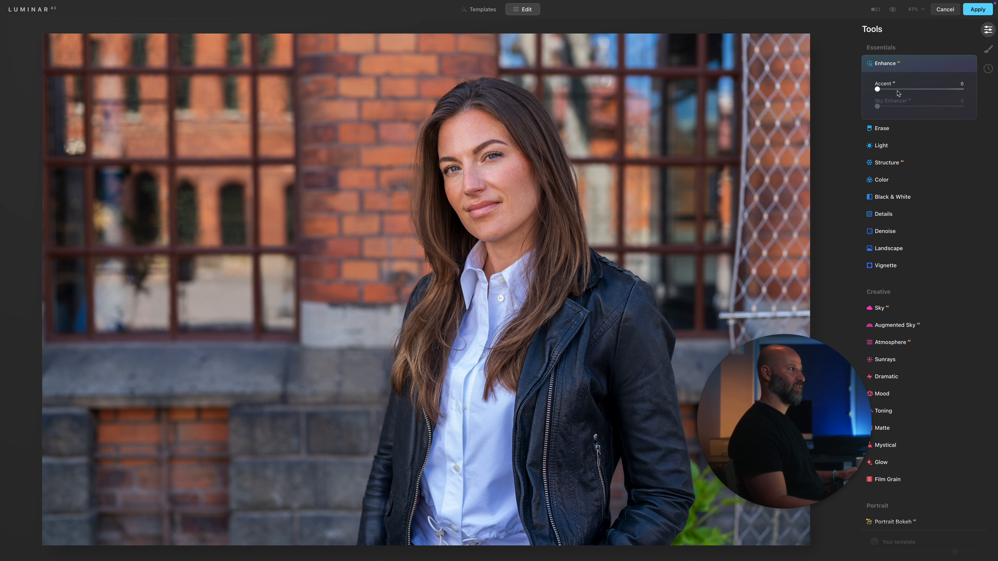
{"action": "left_click", "coordinate": [878, 90]}
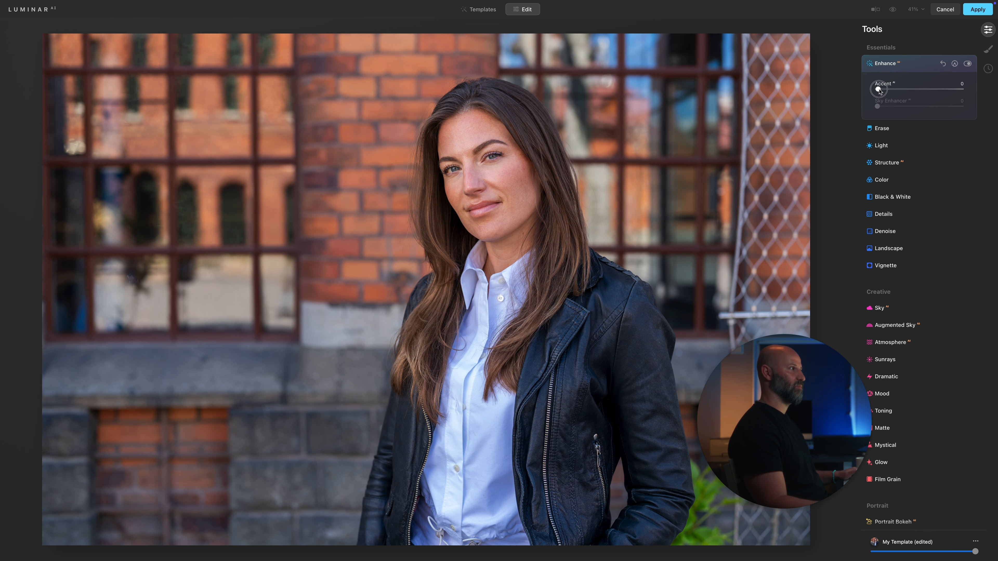
{"action": "mouse_move", "coordinate": [895, 91]}
{"action": "left_mouse_down"}
{"action": "mouse_move", "coordinate": [922, 90]}
{"action": "mouse_move", "coordinate": [893, 93]}
{"action": "left_mouse_up"}
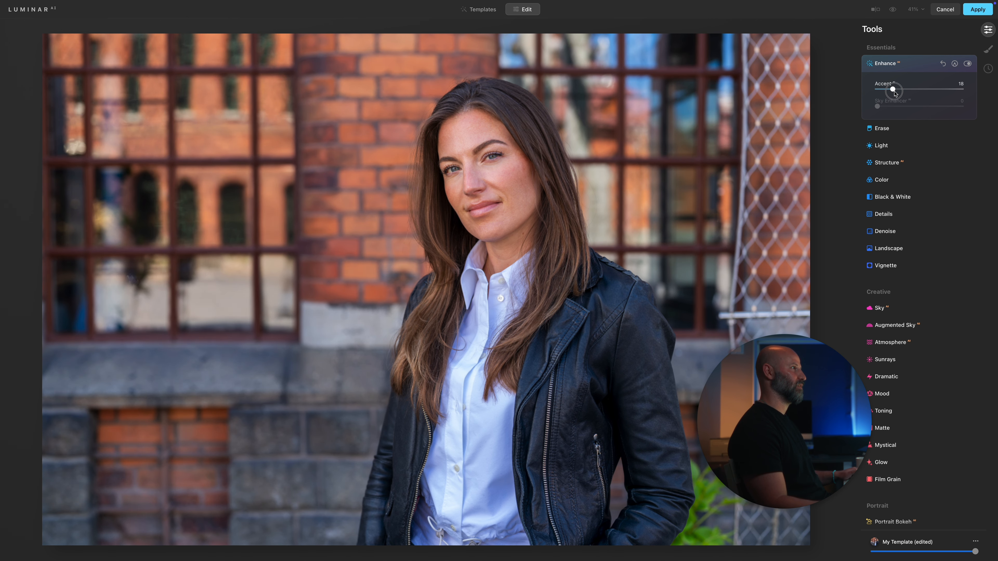
{"action": "left_click", "coordinate": [968, 65]}
{"action": "left_click", "coordinate": [969, 66]}
{"action": "left_click", "coordinate": [968, 66]}
{"action": "left_click", "coordinate": [968, 66]}
{"action": "left_click", "coordinate": [900, 64]}
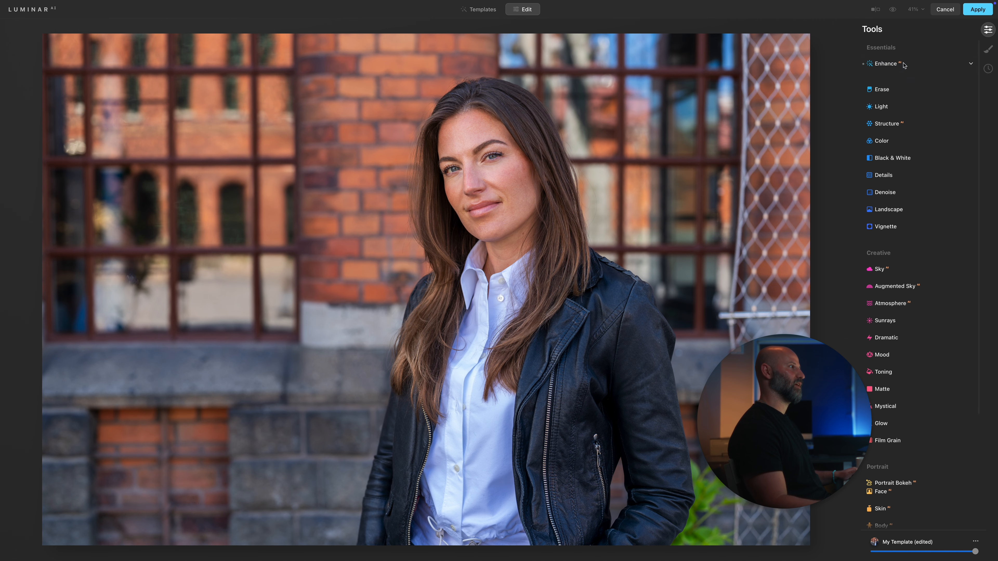
Step: Raise Smart Contrast slightly in the Light tool and compare the photo with its original
{"action": "left_click", "coordinate": [899, 98]}
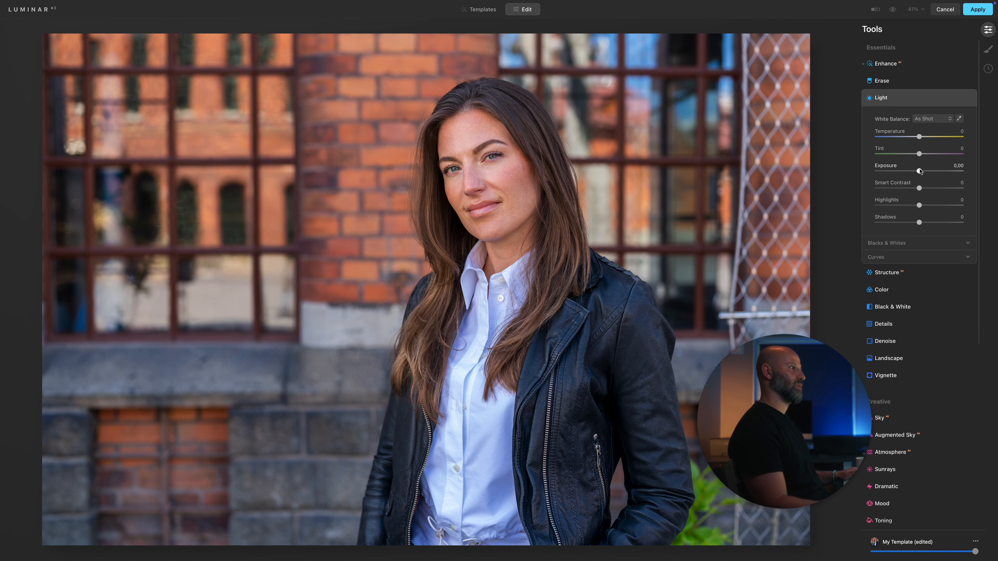
{"action": "mouse_move", "coordinate": [920, 191]}
{"action": "left_mouse_down"}
{"action": "mouse_move", "coordinate": [935, 191]}
{"action": "mouse_move", "coordinate": [922, 190]}
{"action": "left_mouse_up"}
{"action": "left_click", "coordinate": [918, 99]}
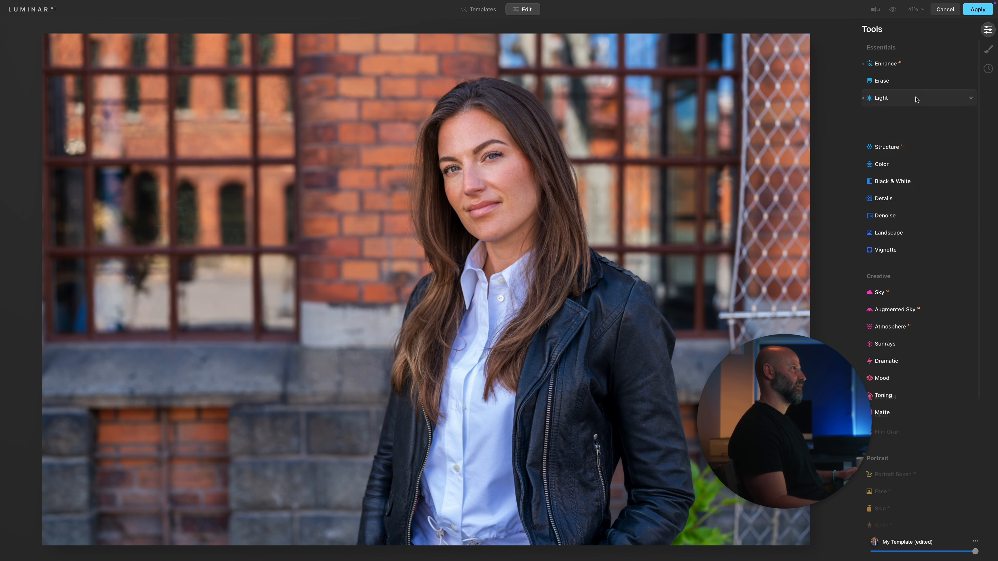
{"action": "left_click", "coordinate": [894, 10]}
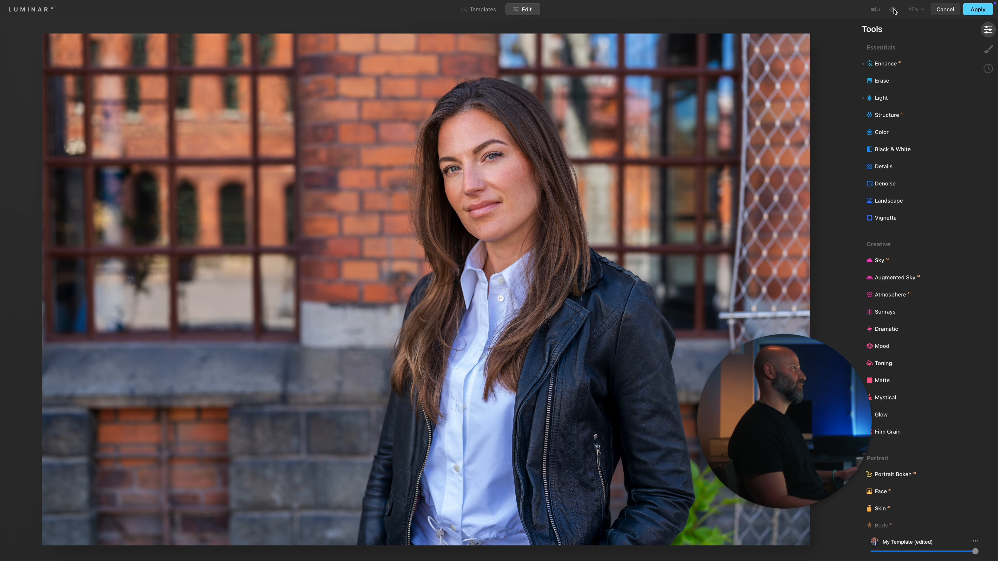
Step: Smooth the face with Skin AI, setting Amount to 44 and Shine Removal to 100, while viewing it at 100%
{"action": "scroll", "coordinate": [914, 215], "scroll_direction": "down", "scroll_amount": 5}
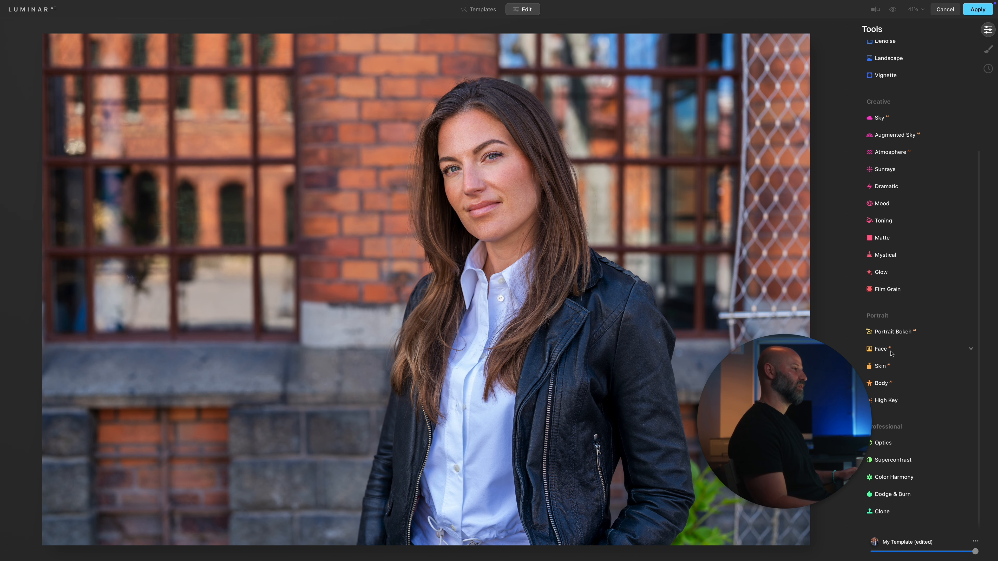
{"action": "left_click", "coordinate": [889, 367]}
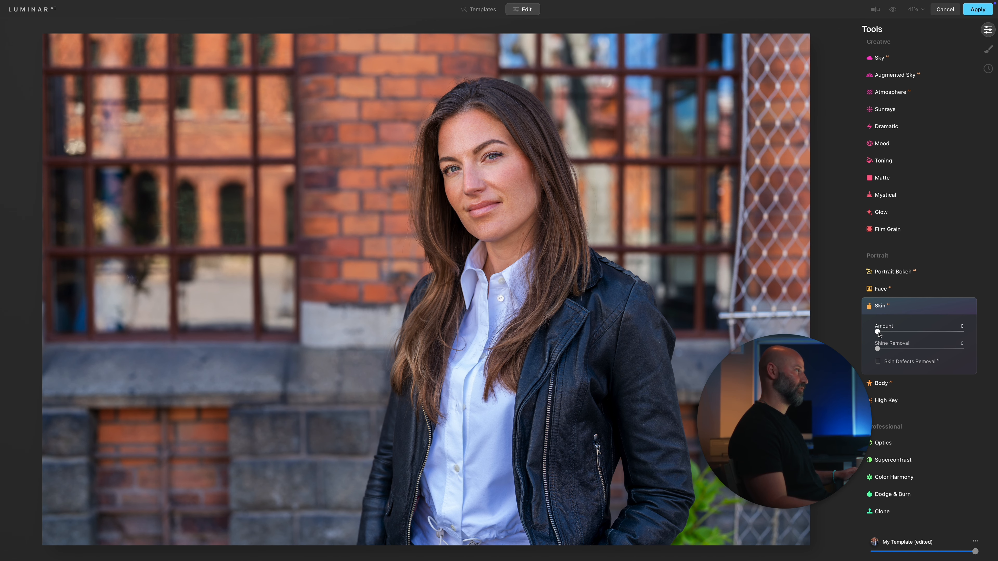
{"action": "double_click", "coordinate": [483, 181]}
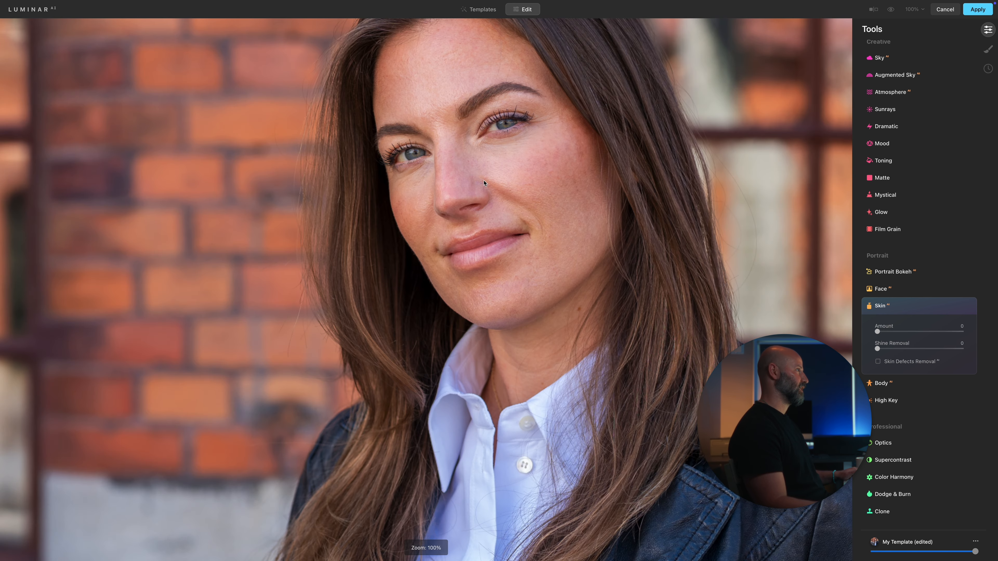
{"action": "left_click_drag", "start_coordinate": [578, 209], "coordinate": [512, 261]}
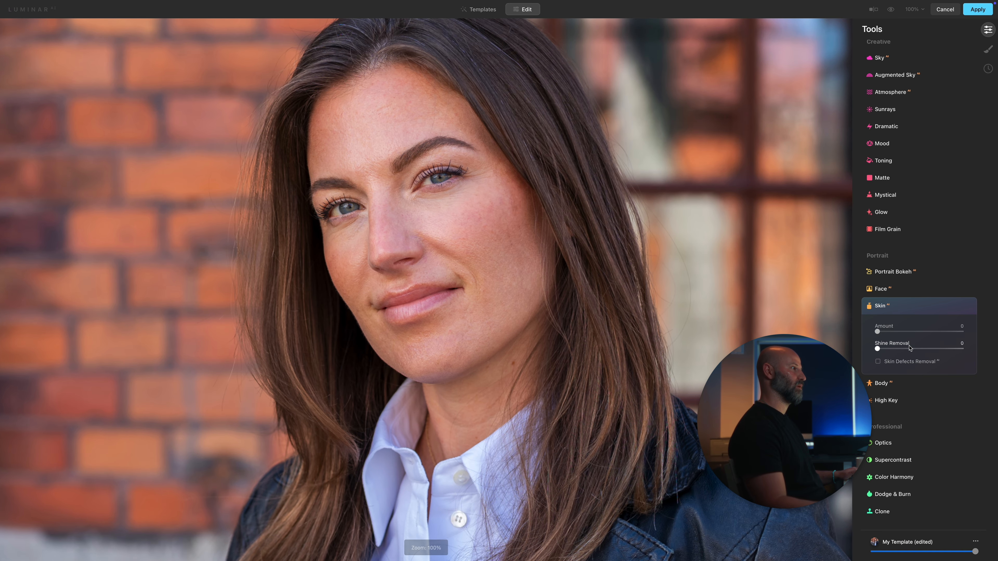
{"action": "left_click_drag", "start_coordinate": [881, 335], "coordinate": [920, 335]}
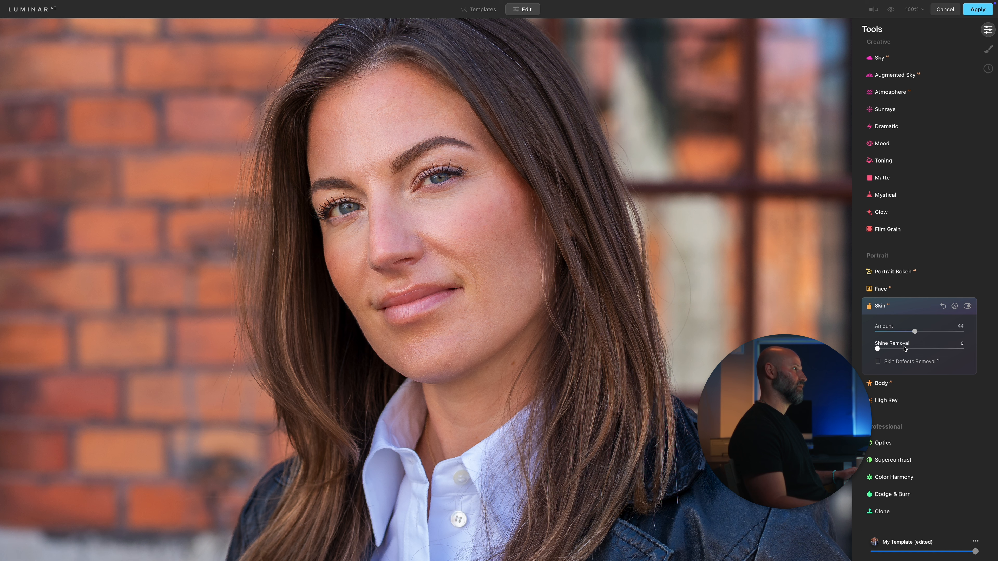
{"action": "left_click_drag", "start_coordinate": [878, 350], "coordinate": [986, 347]}
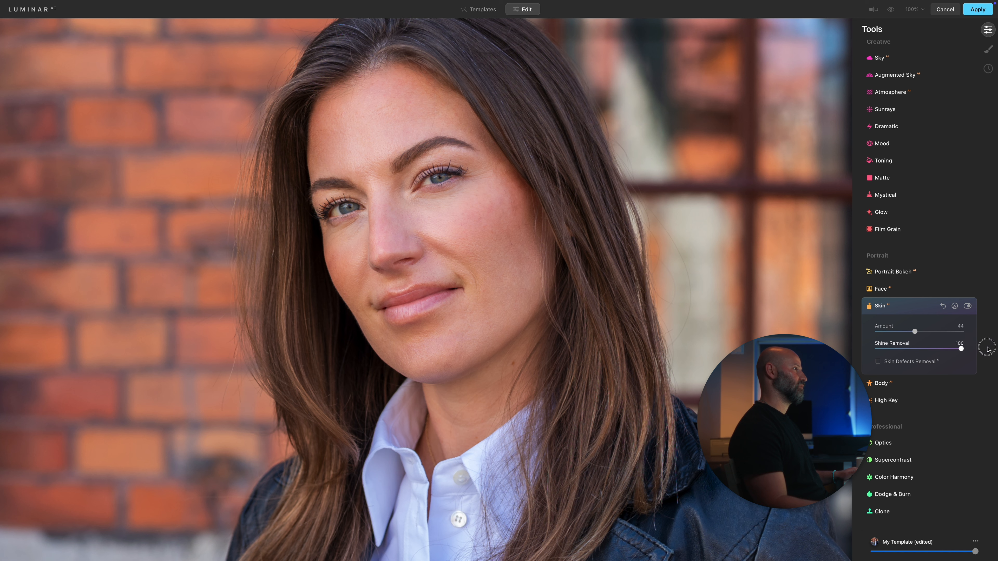
Step: Compare the face repeatedly with and without the Skin AI adjustment, leaving the adjustment on
{"action": "left_click", "coordinate": [968, 306]}
{"action": "left_click", "coordinate": [967, 306]}
{"action": "left_click", "coordinate": [968, 306]}
{"action": "left_click", "coordinate": [967, 306]}
{"action": "left_click", "coordinate": [967, 306]}
{"action": "left_click", "coordinate": [967, 307]}
{"action": "left_click", "coordinate": [967, 306]}
{"action": "left_click", "coordinate": [967, 306]}
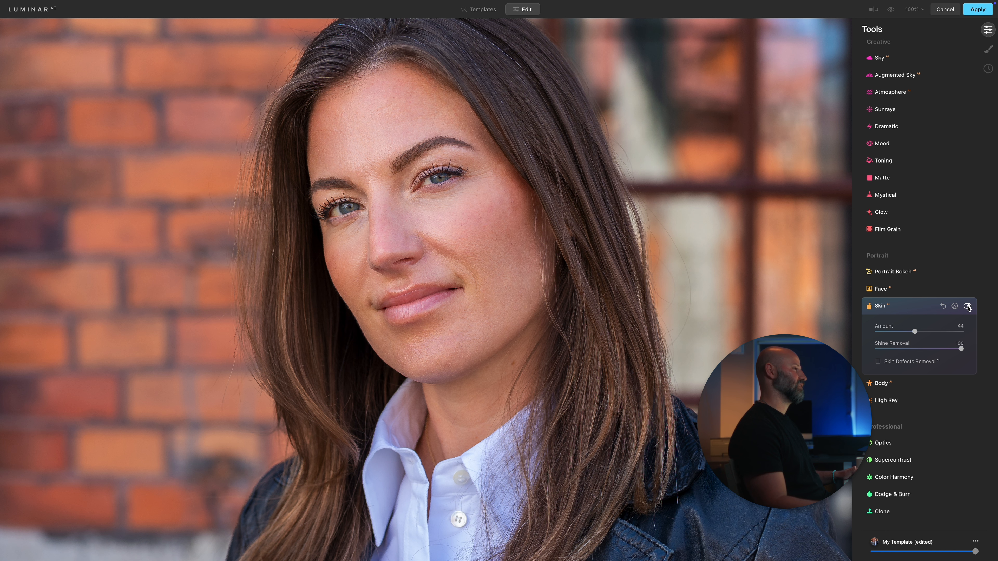
{"action": "left_click", "coordinate": [917, 307]}
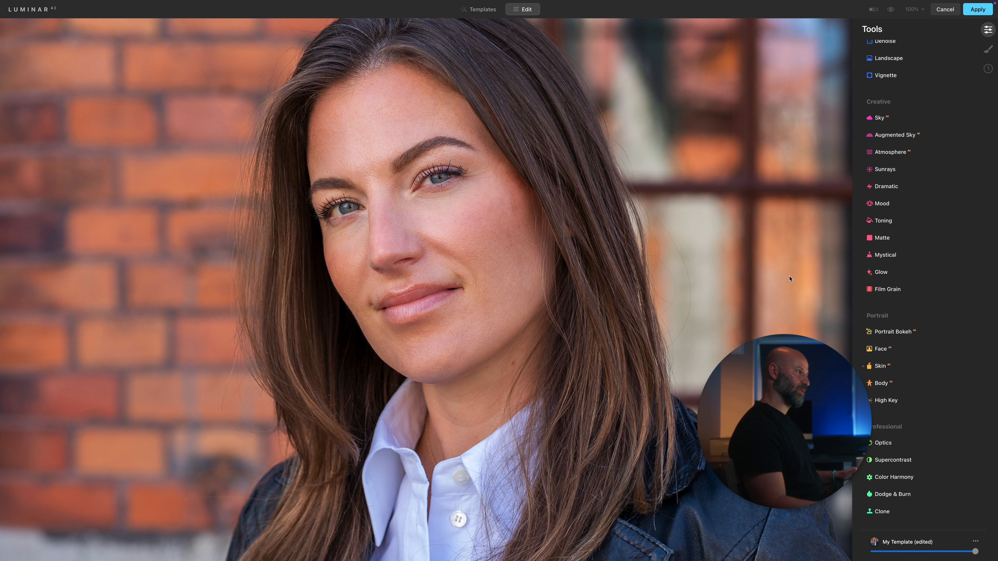
Step: Set Eye Enhancer to 28 in Face AI and compare the eyes with and without the adjustment
{"action": "left_click", "coordinate": [886, 352]}
{"action": "left_click", "coordinate": [880, 390]}
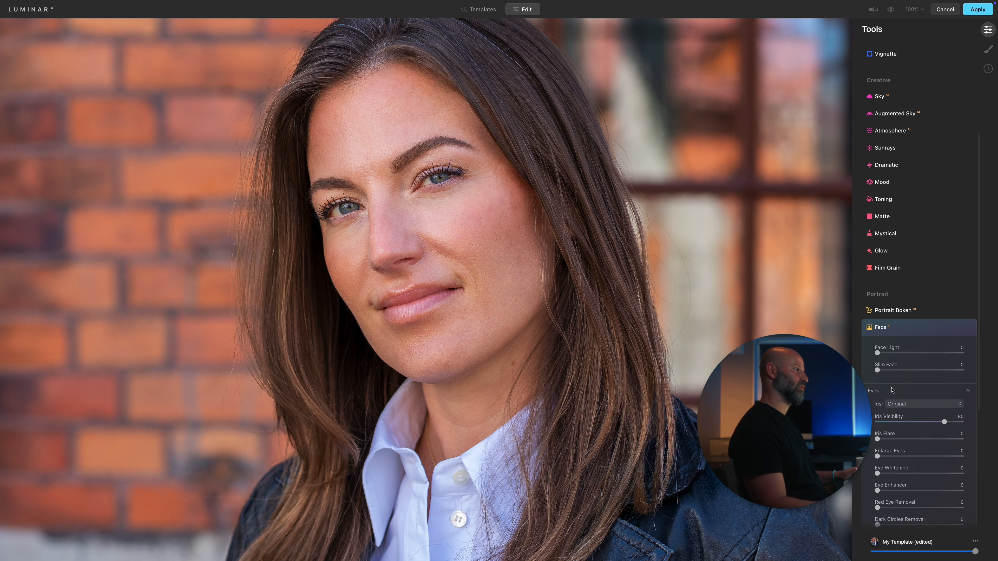
{"action": "left_click_drag", "start_coordinate": [877, 352], "coordinate": [903, 350]}
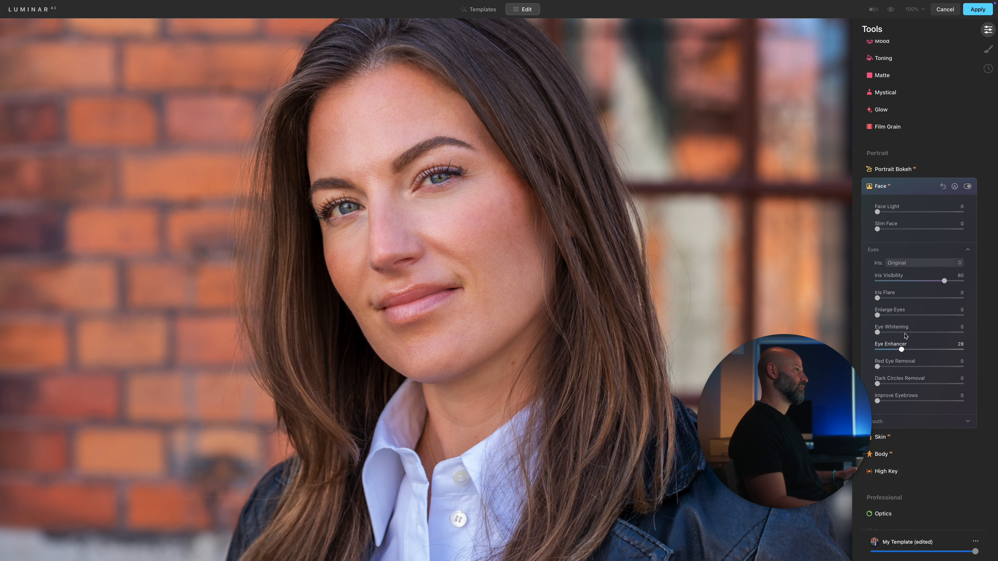
{"action": "left_click", "coordinate": [968, 186]}
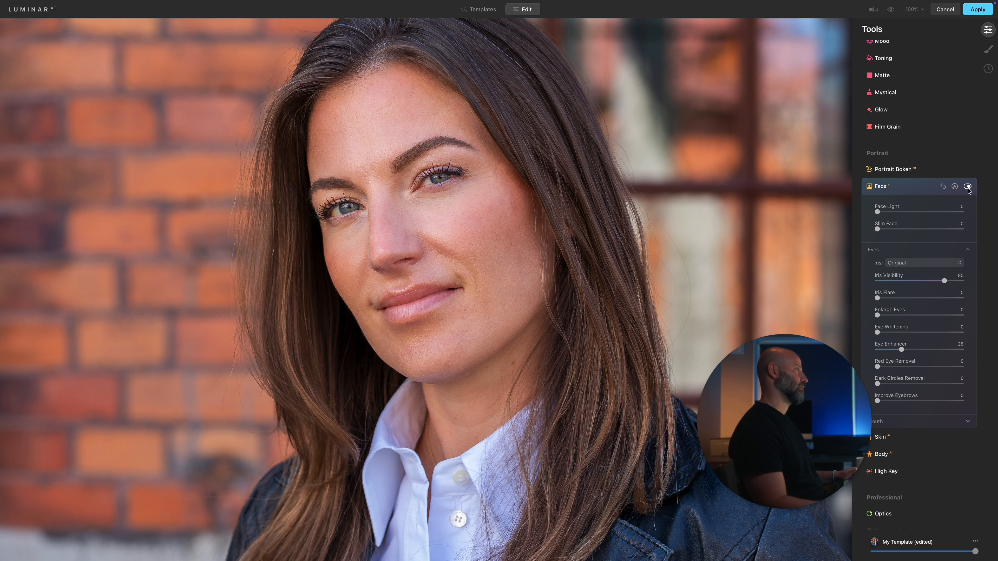
{"action": "left_click", "coordinate": [968, 187]}
{"action": "left_click", "coordinate": [968, 187]}
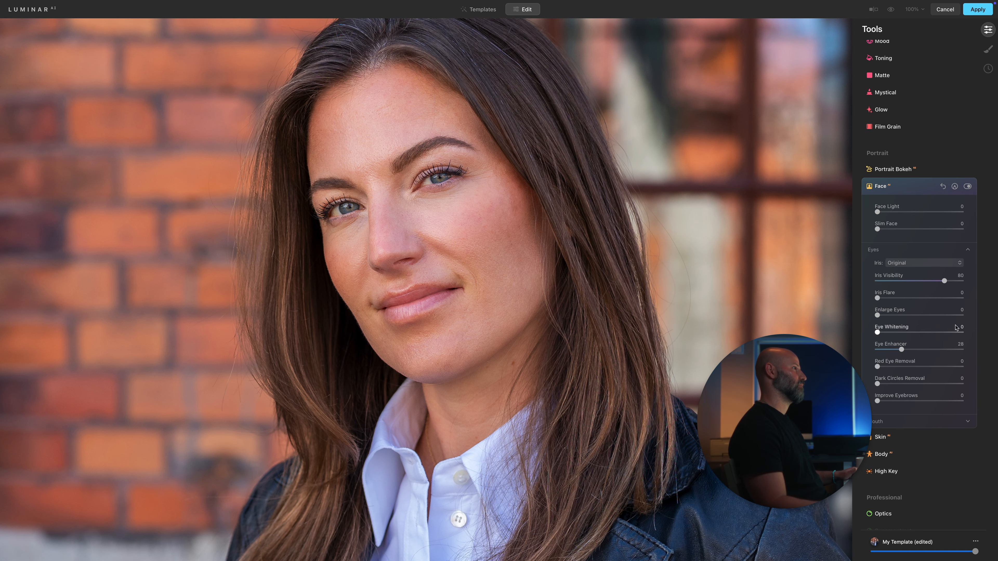
{"action": "left_click", "coordinate": [919, 191]}
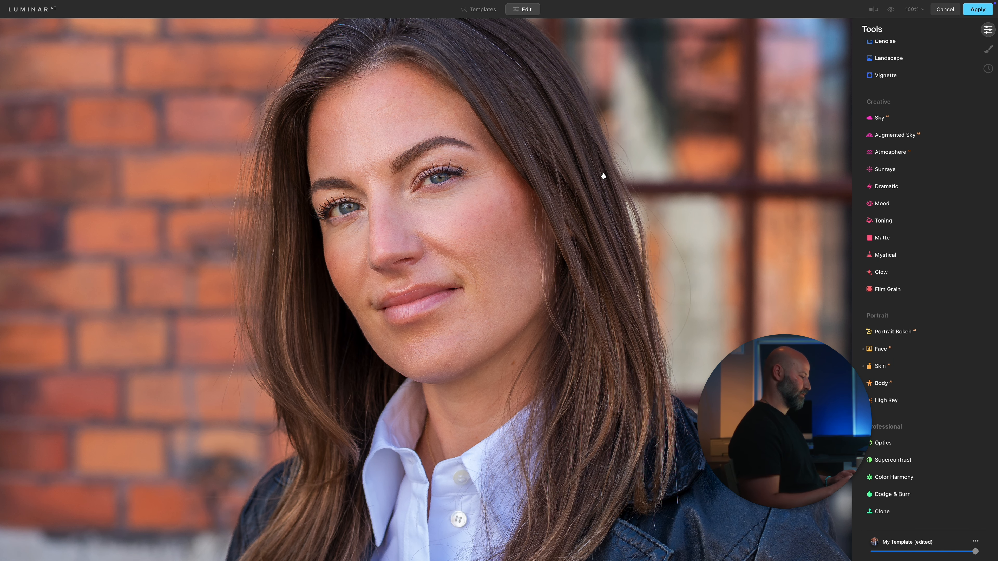
Step: Compare the whole photo with its original and apply the Luminar AI edits to the Photoshop layer
{"action": "left_click", "coordinate": [603, 176]}
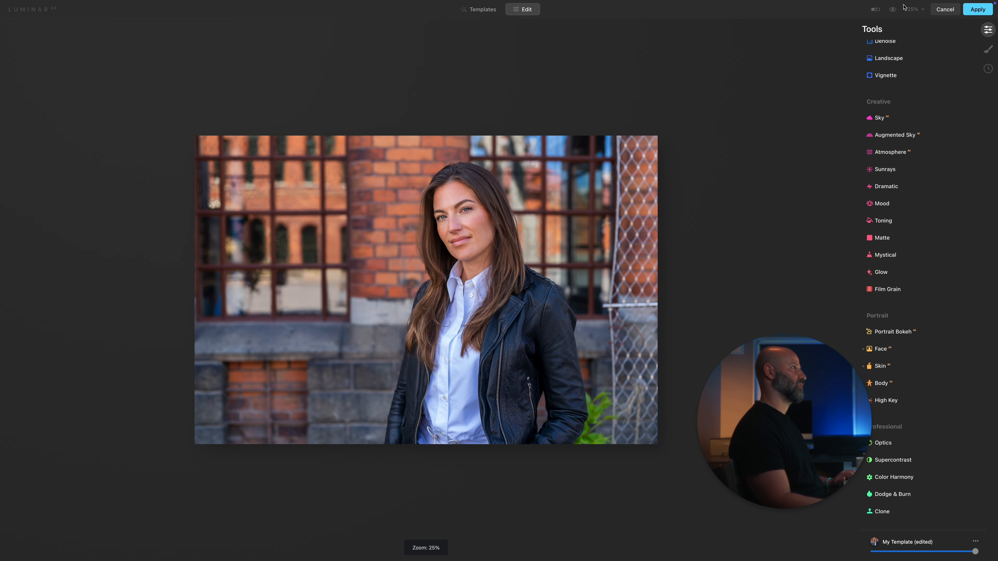
{"action": "left_click", "coordinate": [893, 11]}
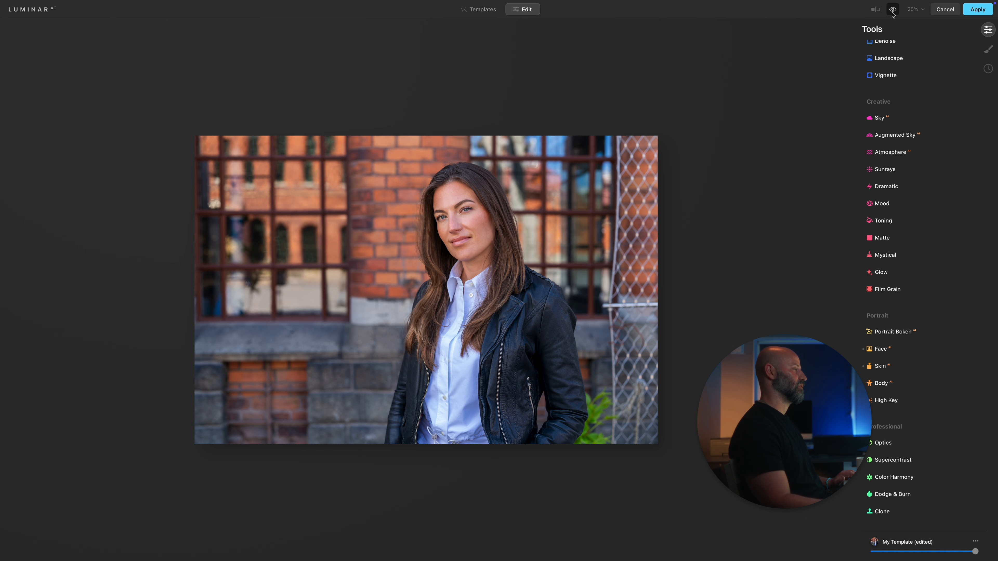
{"action": "left_click", "coordinate": [978, 10]}
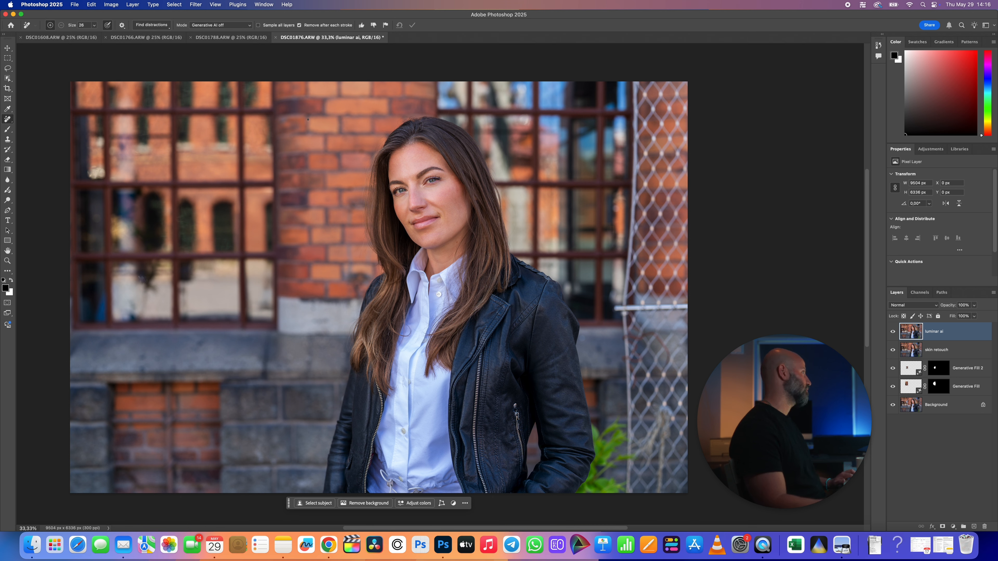
Step: Save the layered portrait as DSC01876.psd in Photoshop format in the edited photos folder, with Maximize Compatibility on
{"action": "left_click", "coordinate": [75, 5]}
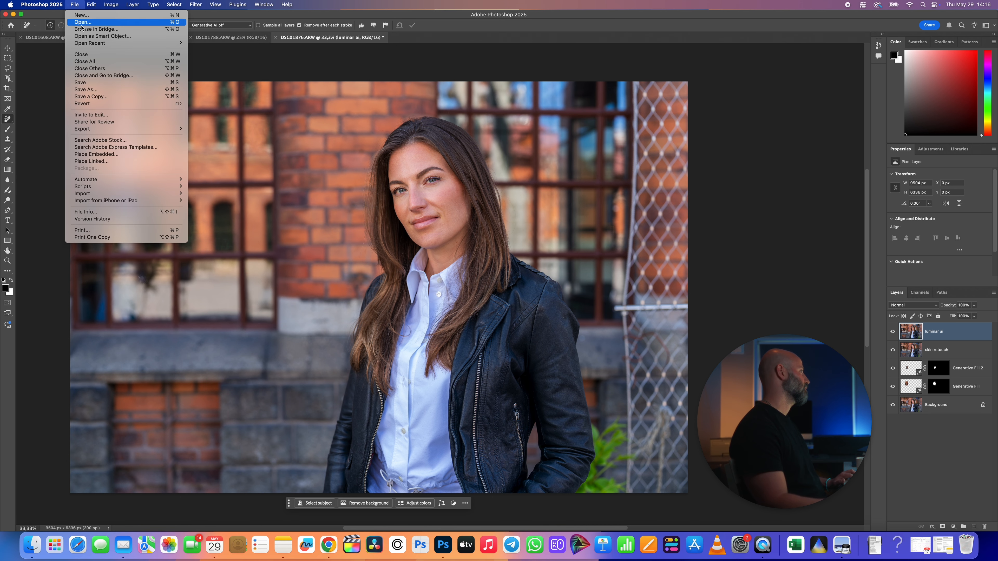
{"action": "left_click", "coordinate": [98, 90]}
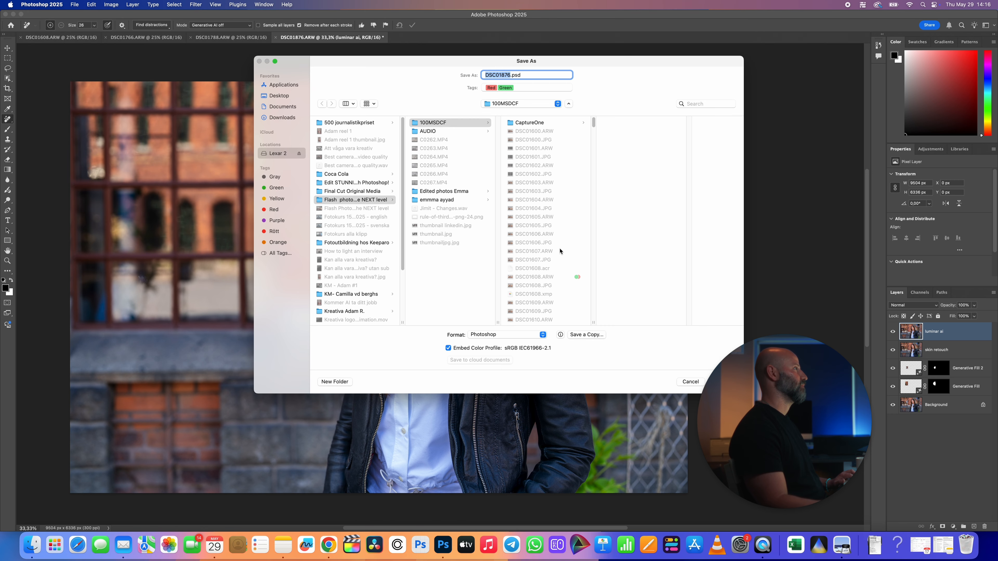
{"action": "left_click", "coordinate": [447, 193]}
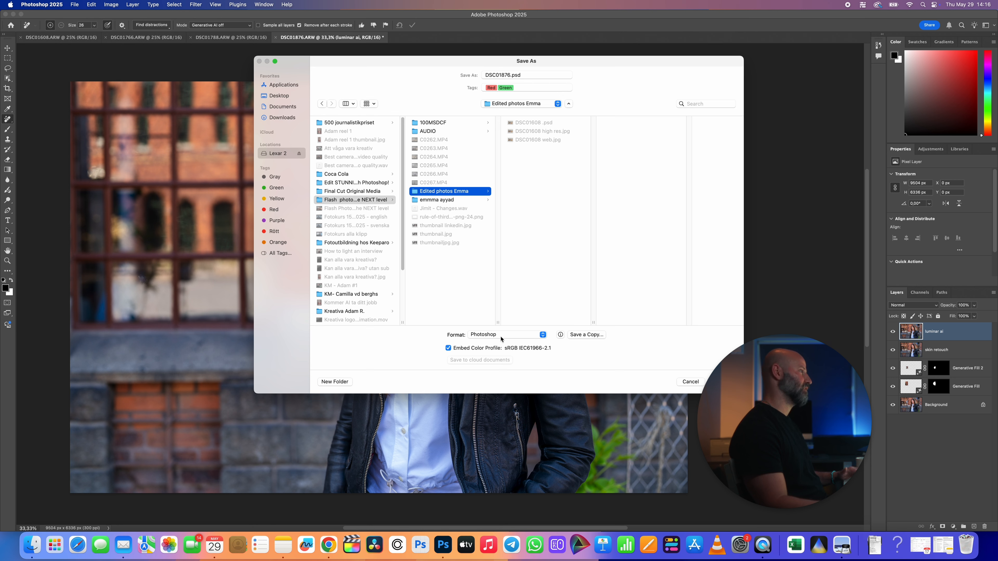
{"action": "left_click", "coordinate": [493, 337]}
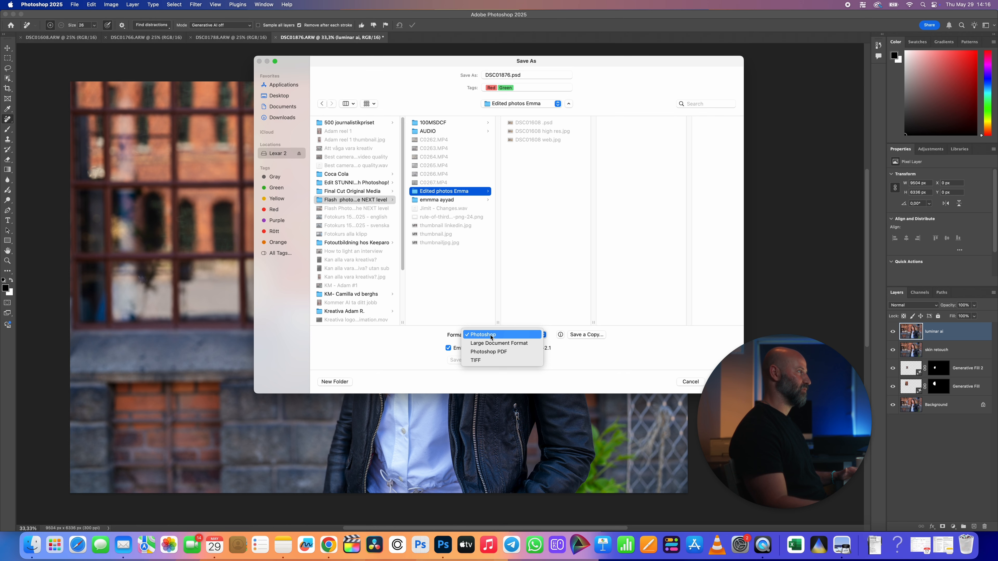
{"action": "left_click", "coordinate": [491, 337]}
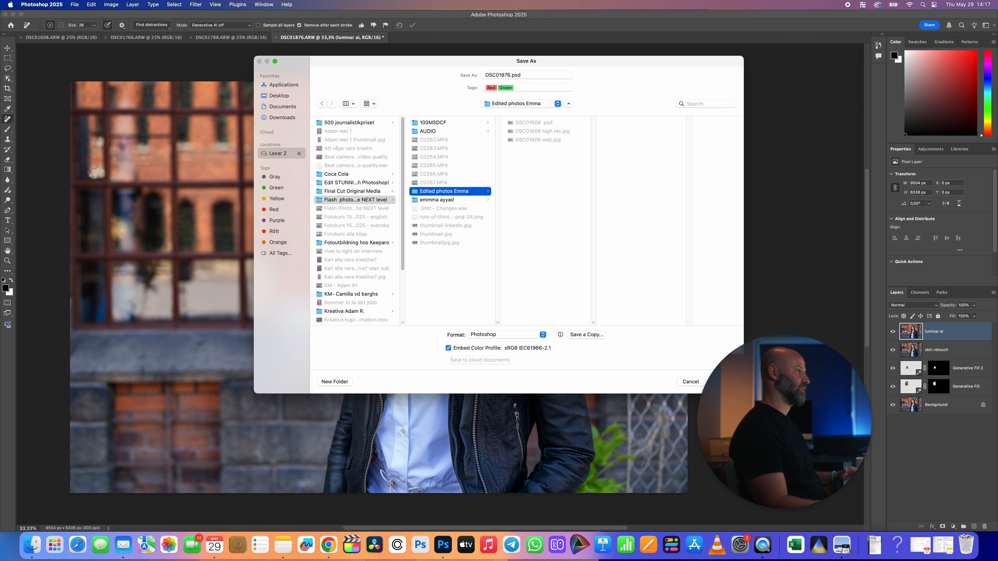
{"action": "key", "text": "Return"}
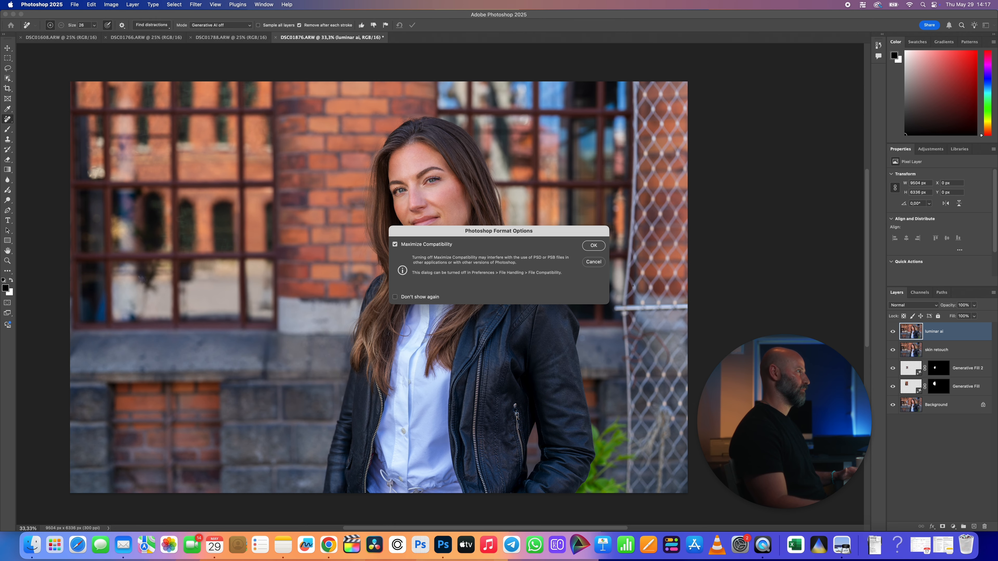
{"action": "left_click", "coordinate": [593, 246]}
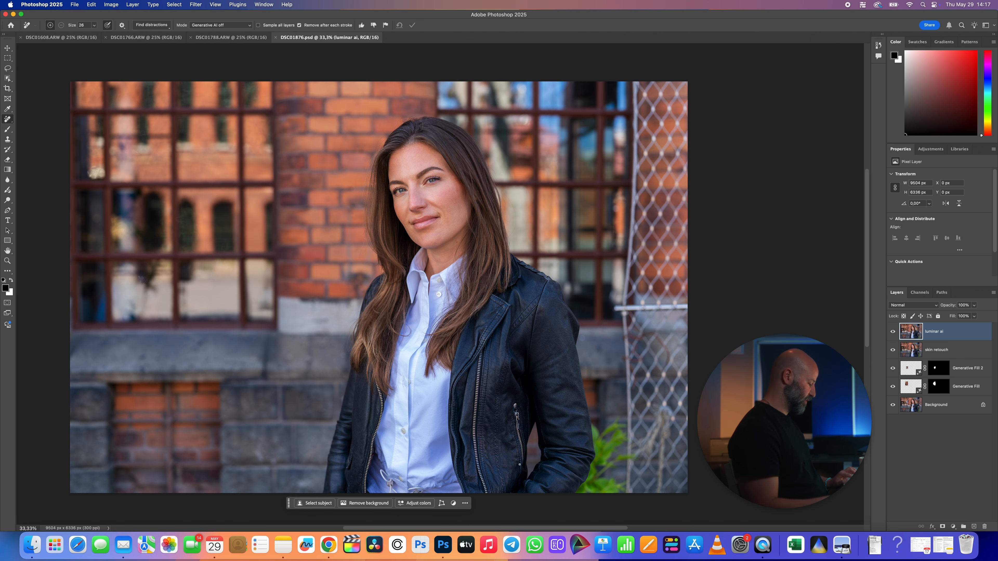
Step: Save a full-size JPEG copy named "DSC01876 high res" in the edited photos folder at maximum quality 12
{"action": "key", "text": "super+alt+s"}
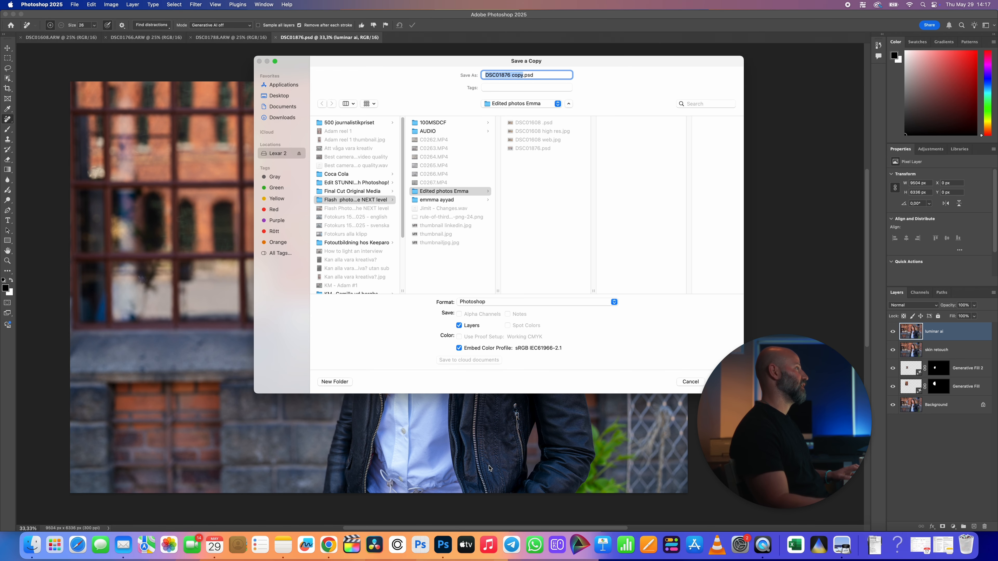
{"action": "key", "text": "Right"}
{"action": "key", "text": "BackSpace"}
{"action": "key", "text": "BackSpace"}
{"action": "key", "text": "BackSpace"}
{"action": "key", "text": "BackSpace"}
{"action": "type", "text": "high res"}
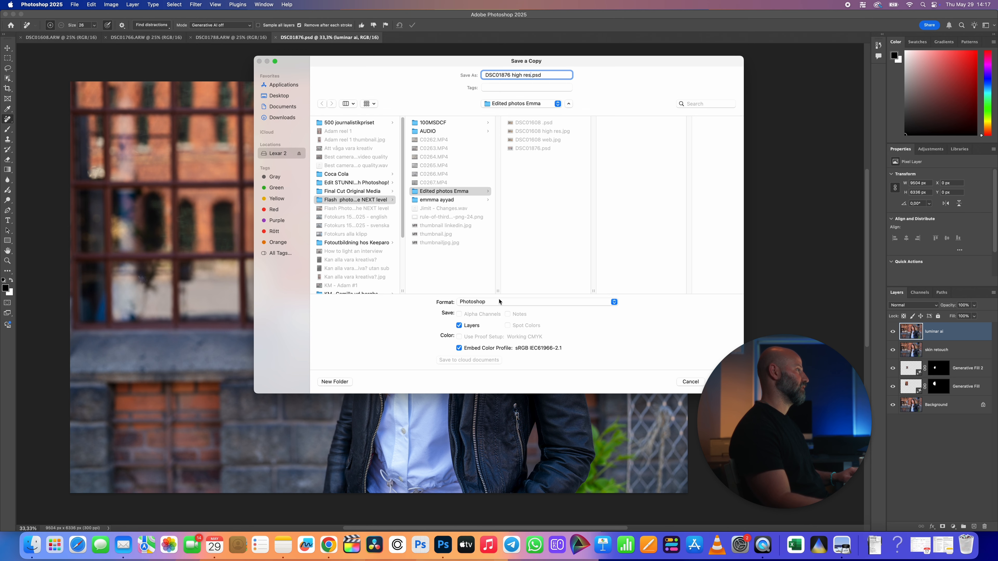
{"action": "left_click", "coordinate": [500, 302]}
{"action": "left_click", "coordinate": [476, 344]}
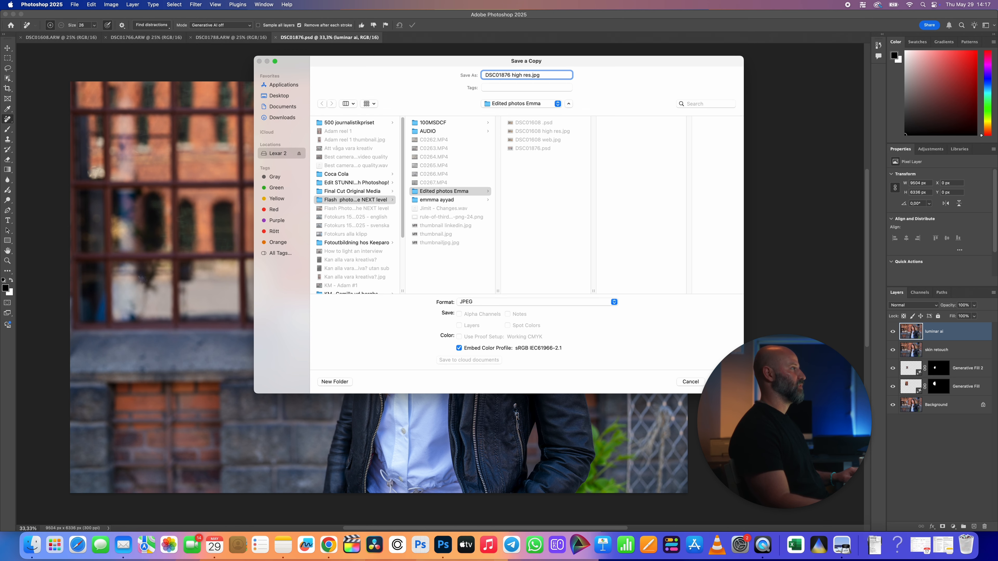
{"action": "key", "text": "Return"}
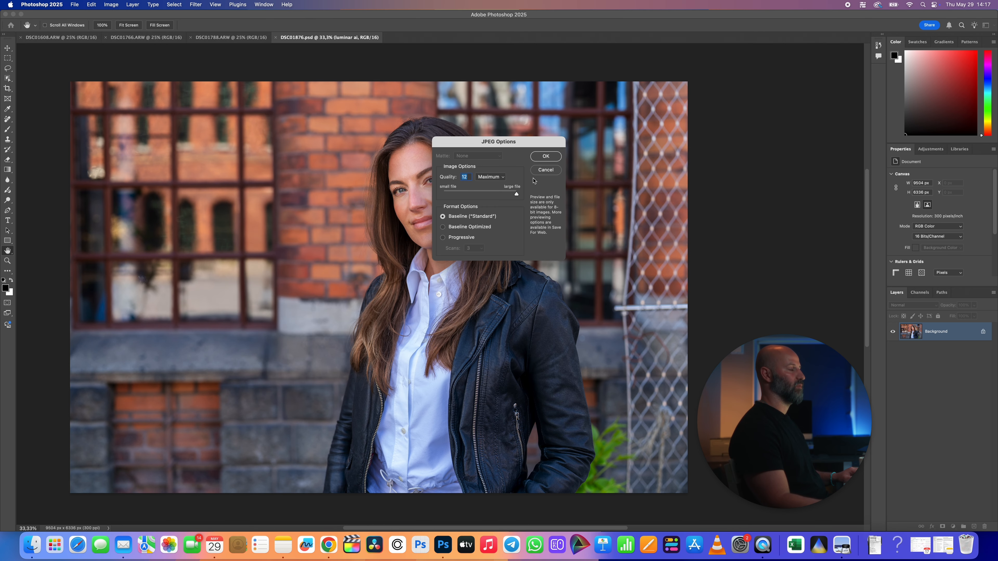
{"action": "left_click", "coordinate": [548, 157]}
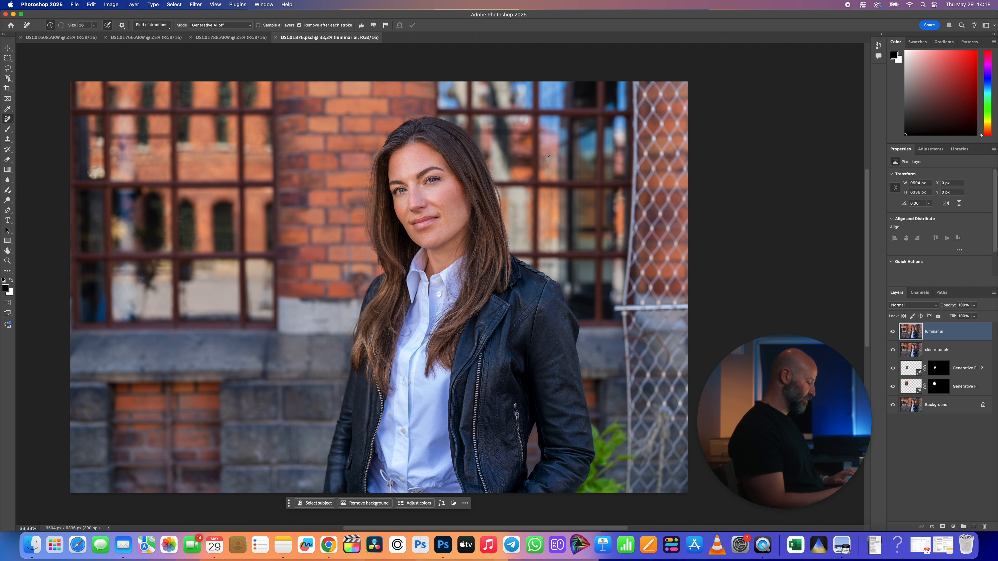
Step: Resize the image to a width of 2048 pixels, keeping its proportions and the resolution of 300 pixels/inch
{"action": "key", "text": "super+alt+i"}
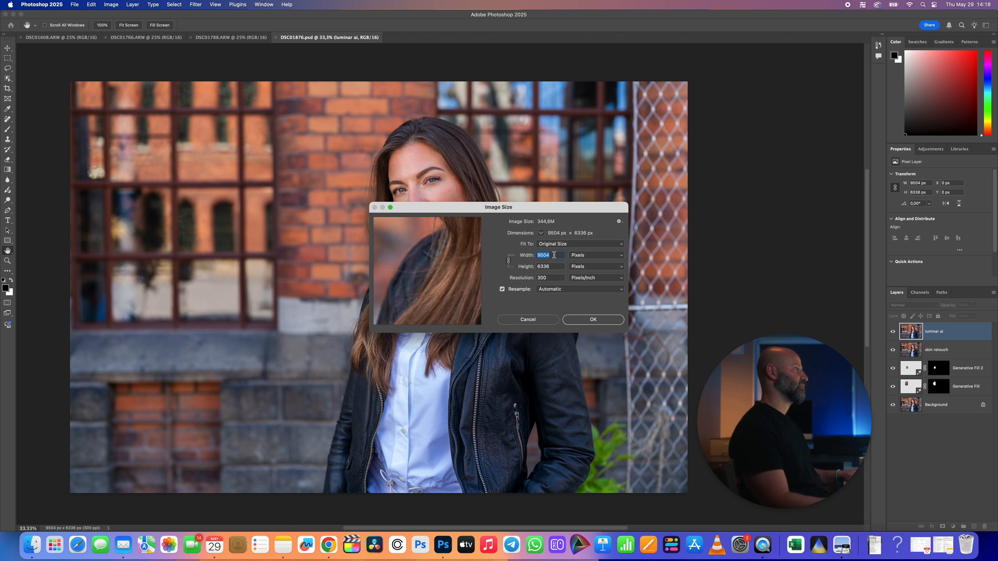
{"action": "type", "text": "2048"}
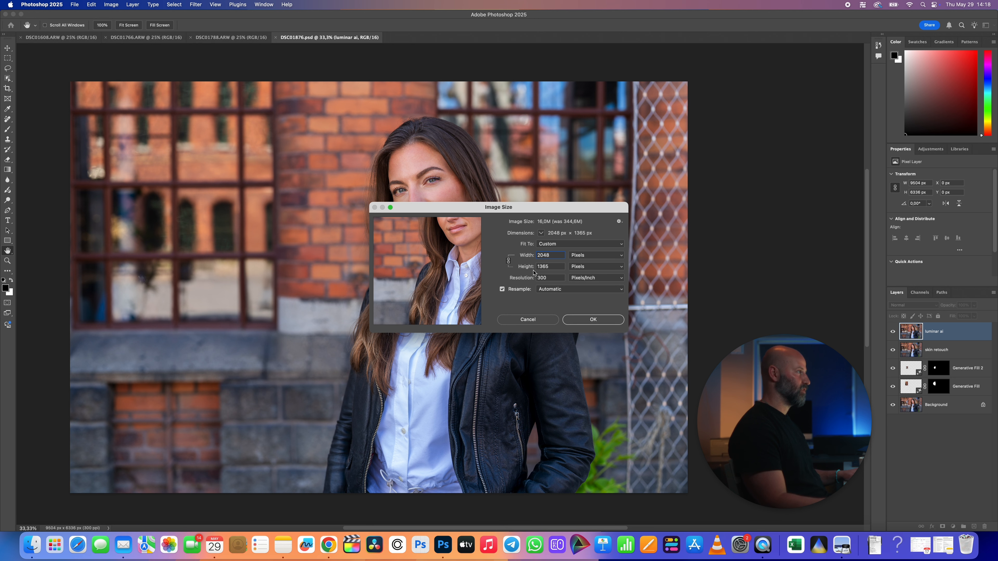
{"action": "left_click_drag", "start_coordinate": [552, 266], "coordinate": [533, 268]}
{"action": "double_click", "coordinate": [546, 256]}
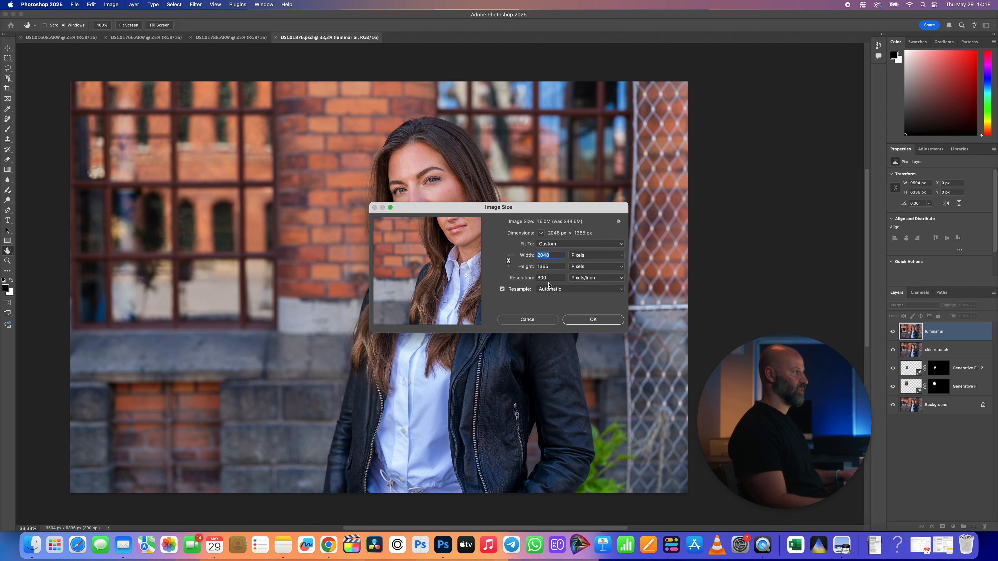
{"action": "left_click", "coordinate": [594, 320]}
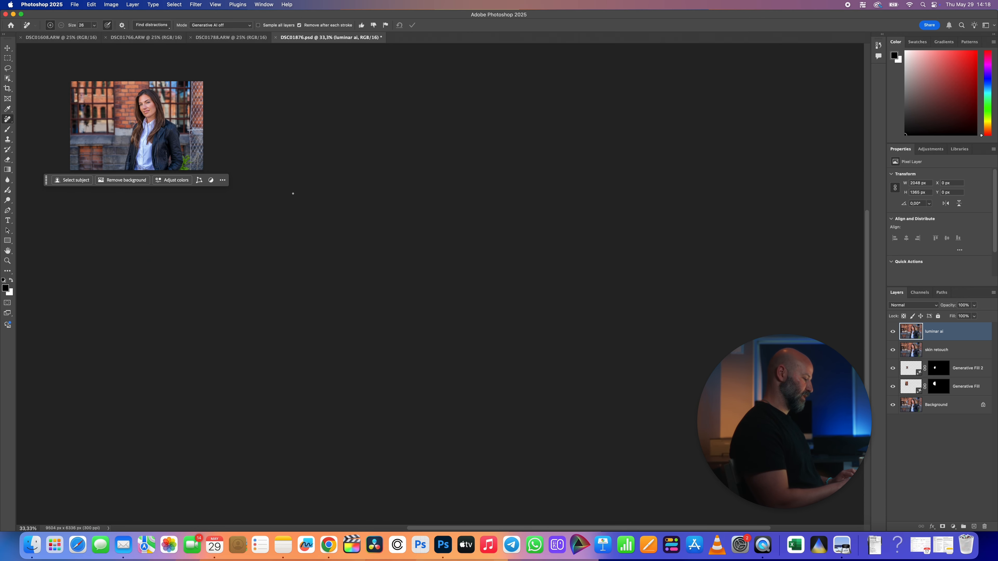
Step: Save a JPEG copy of the resized image as "DSC01876 web" in the edited photos folder at quality 8
{"action": "key", "text": "super+alt+s"}
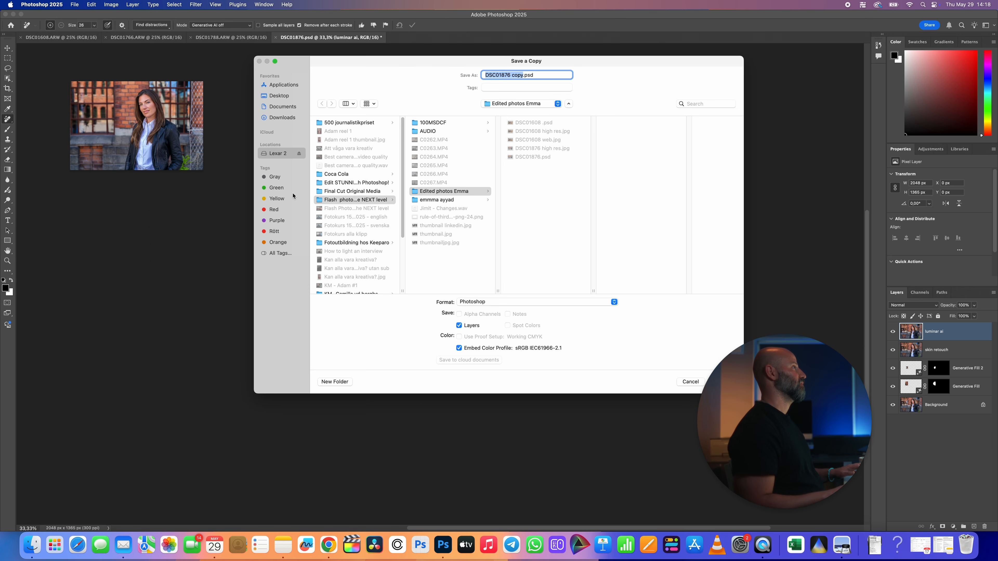
{"action": "key", "text": "BackSpace"}
{"action": "key", "text": "BackSpace"}
{"action": "key", "text": "BackSpace"}
{"action": "key", "text": "BackSpace"}
{"action": "type", "text": "web"}
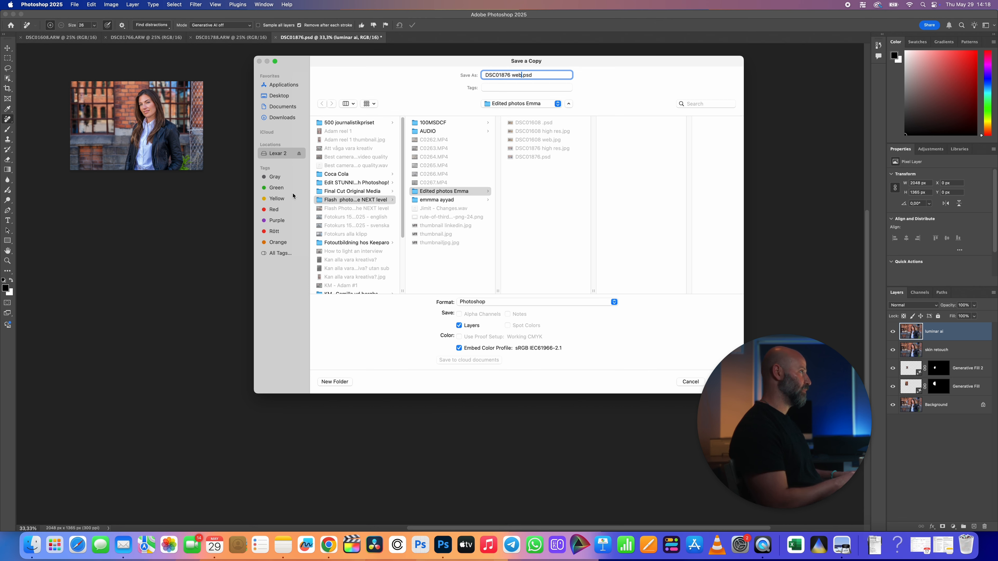
{"action": "left_click", "coordinate": [441, 192]}
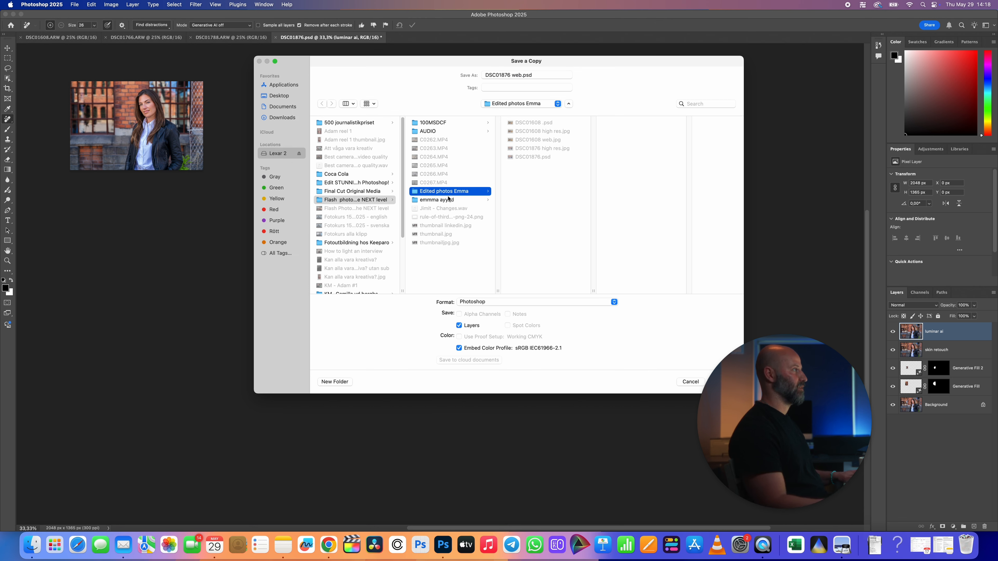
{"action": "left_click", "coordinate": [488, 302]}
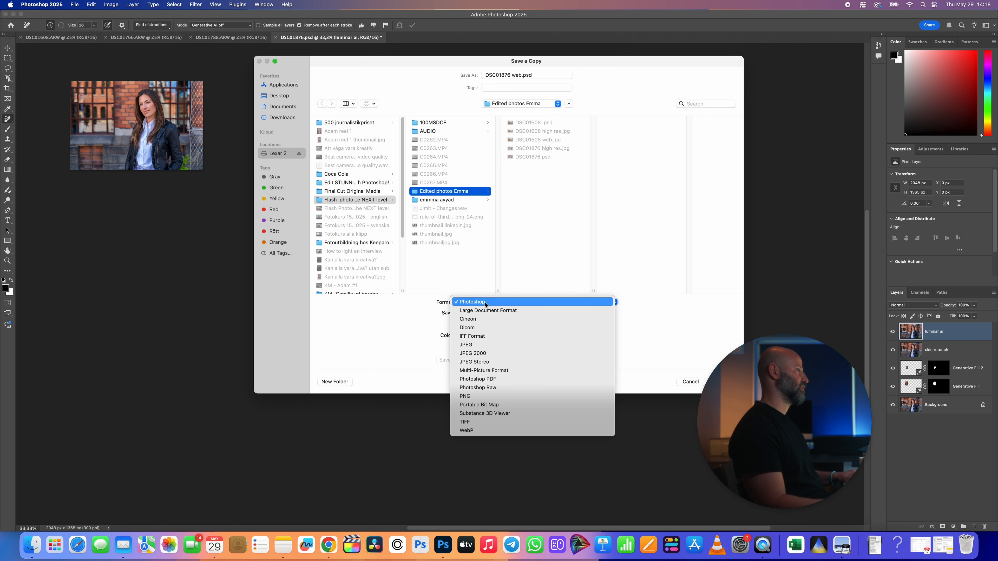
{"action": "left_click", "coordinate": [484, 346]}
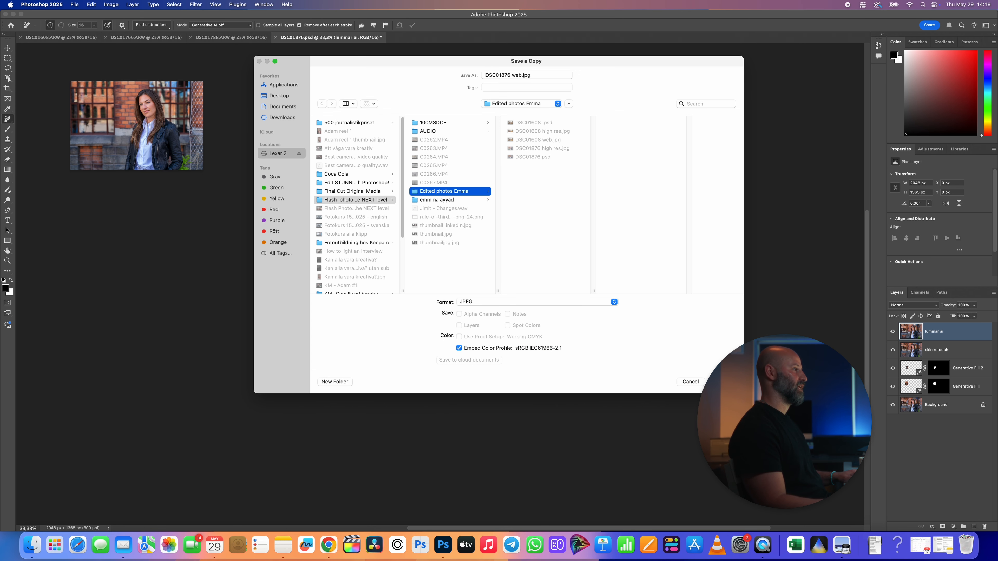
{"action": "key", "text": "Return"}
{"action": "type", "text": "8"}
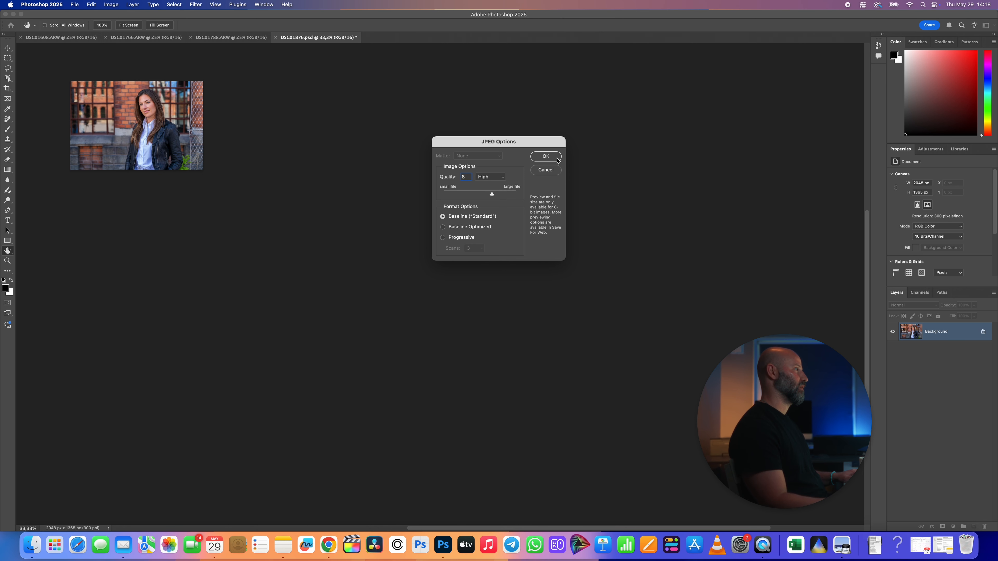
{"action": "left_click", "coordinate": [546, 157]}
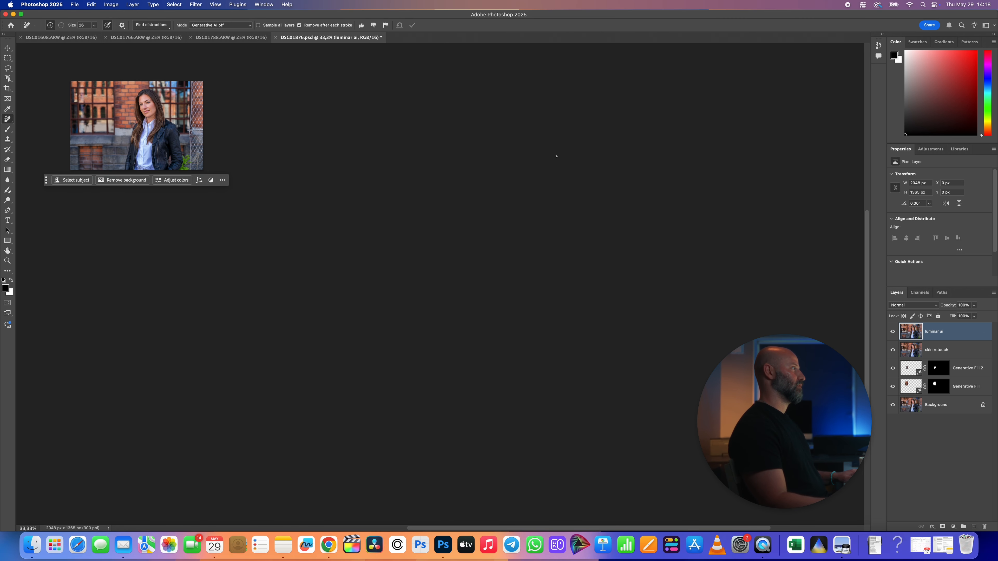
Step: Minimize Photoshop, open the edited photos folder on the Lexar 2 drive in Finder, and enlarge its window
{"action": "left_click", "coordinate": [14, 14]}
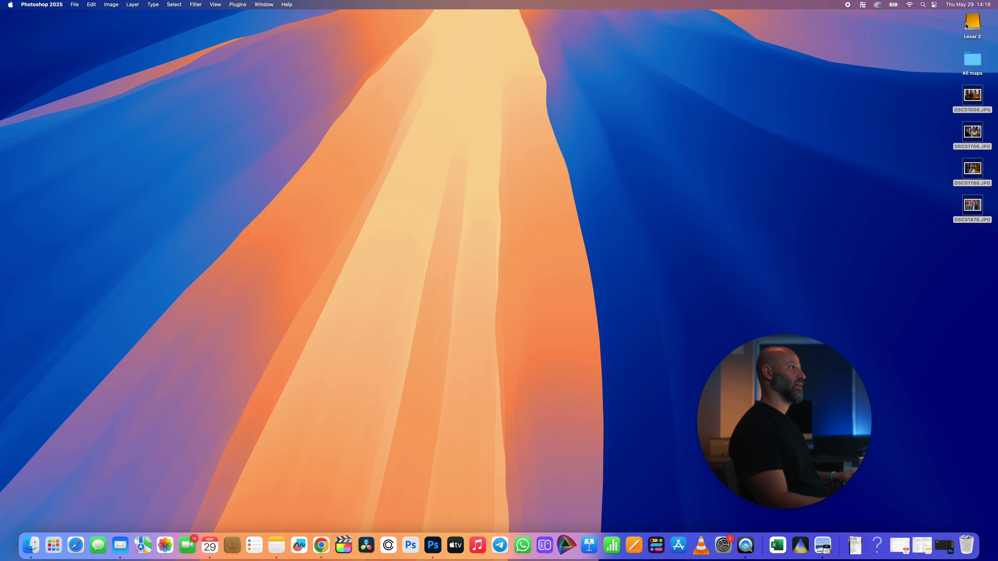
{"action": "double_click", "coordinate": [967, 26]}
{"action": "double_click", "coordinate": [643, 196]}
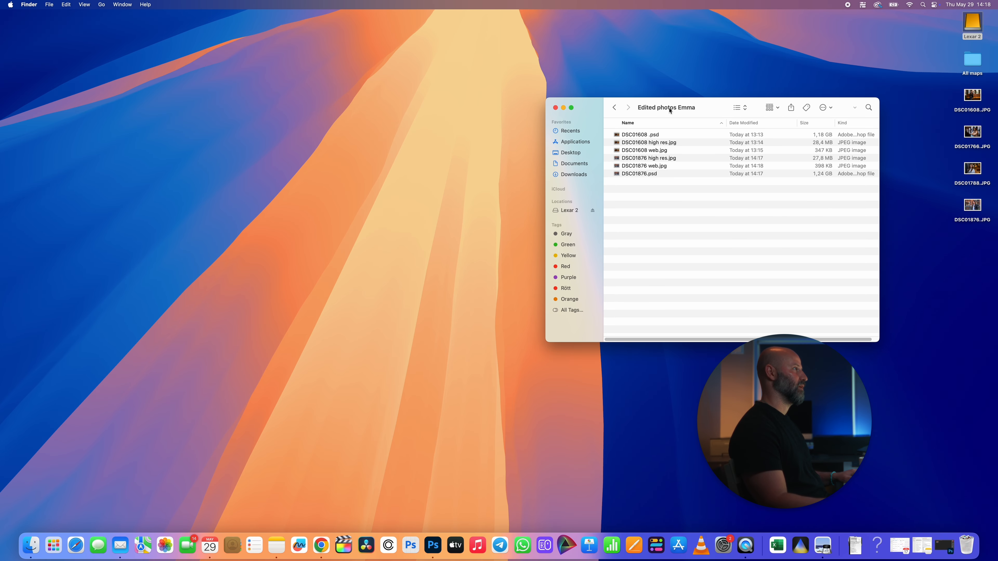
{"action": "left_click_drag", "start_coordinate": [670, 111], "coordinate": [520, 101]}
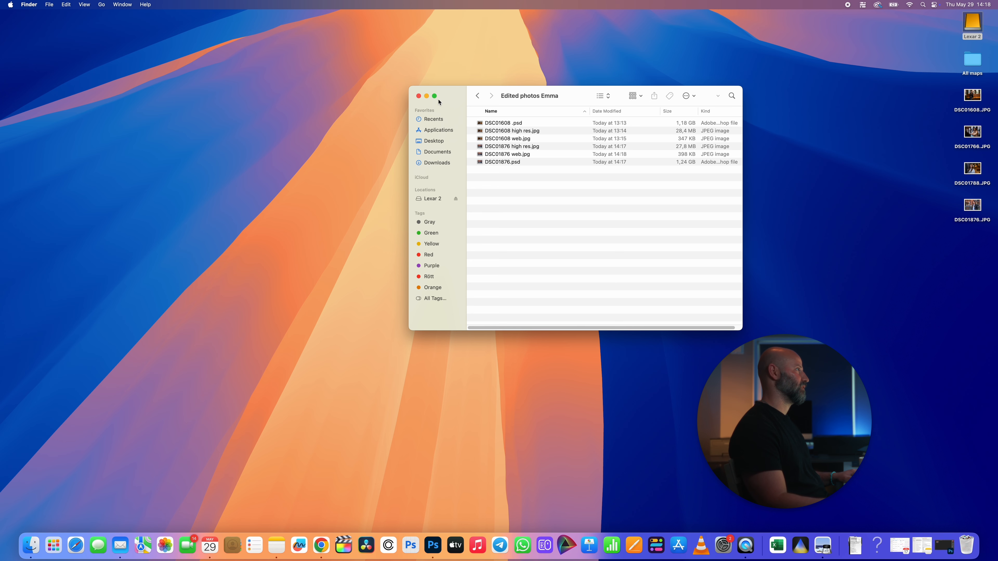
{"action": "left_click_drag", "start_coordinate": [574, 91], "coordinate": [430, 75]}
{"action": "left_click_drag", "start_coordinate": [594, 307], "coordinate": [773, 426]}
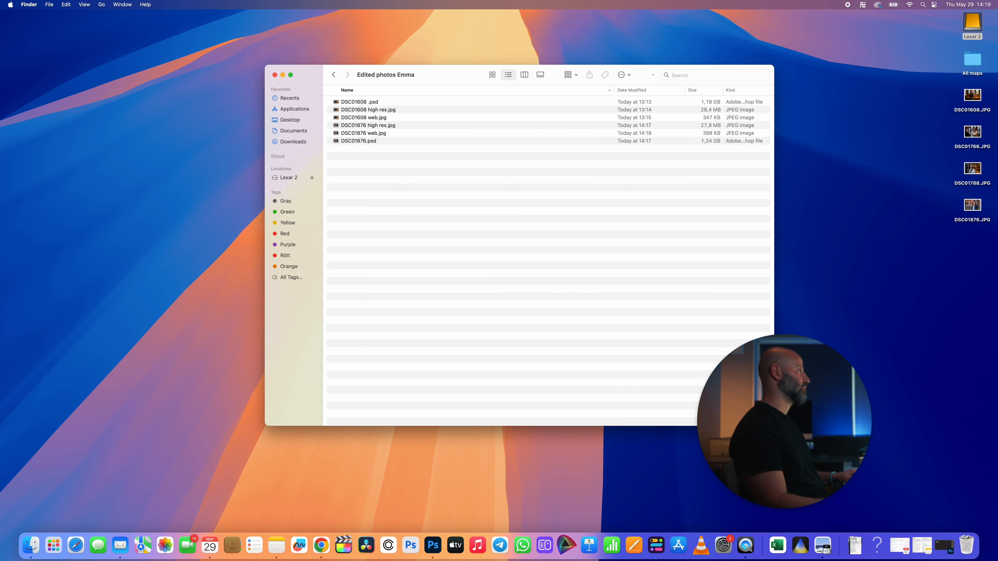
Step: Compare the file sizes of the web and high res JPEG versions of DSC01876
{"action": "left_click", "coordinate": [378, 133]}
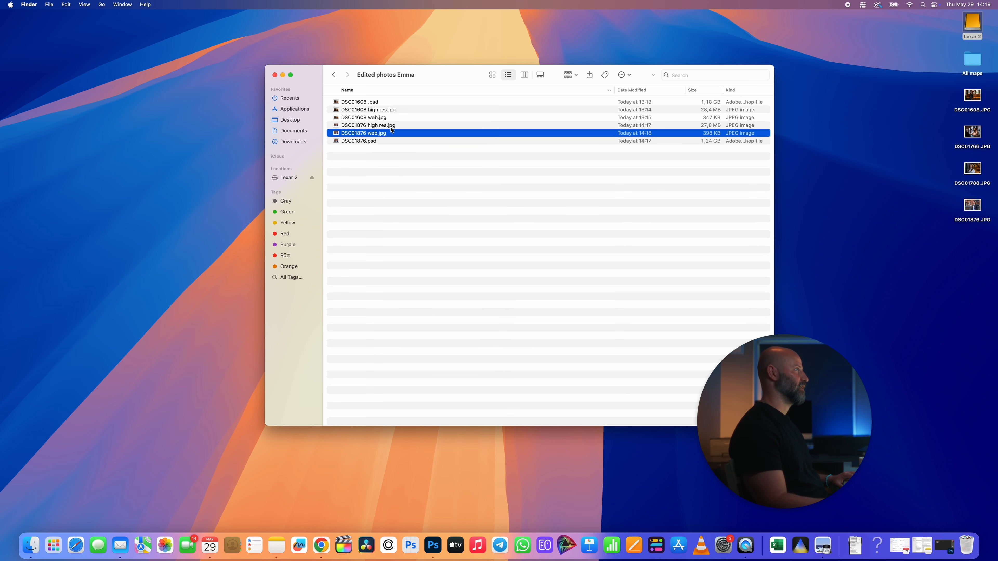
{"action": "left_click", "coordinate": [391, 126]}
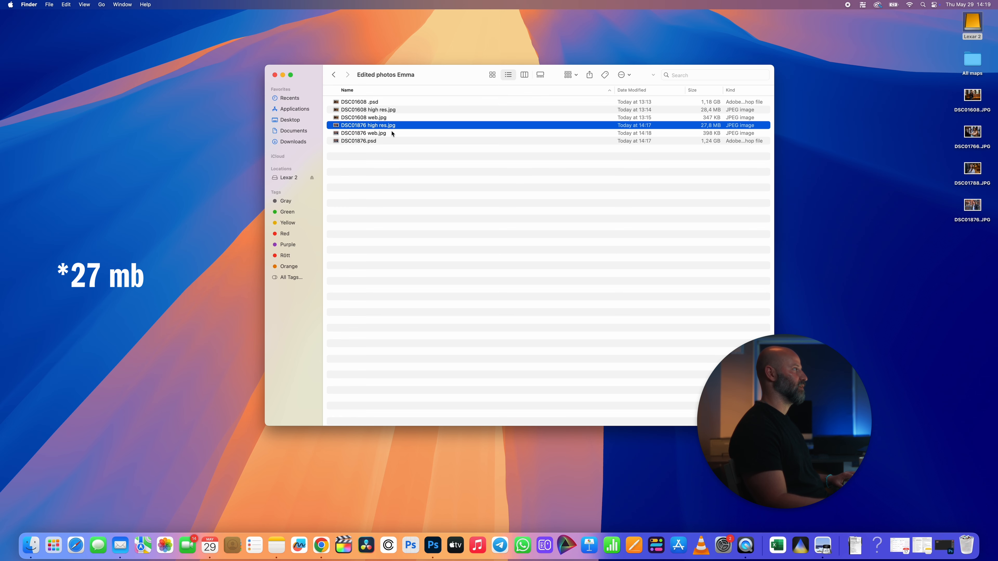
{"action": "left_click", "coordinate": [392, 133]}
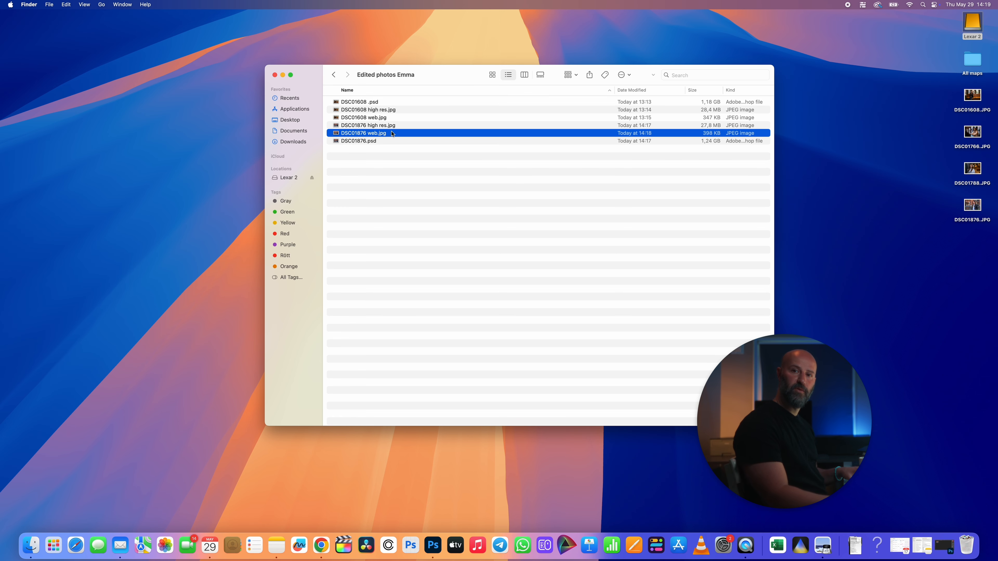